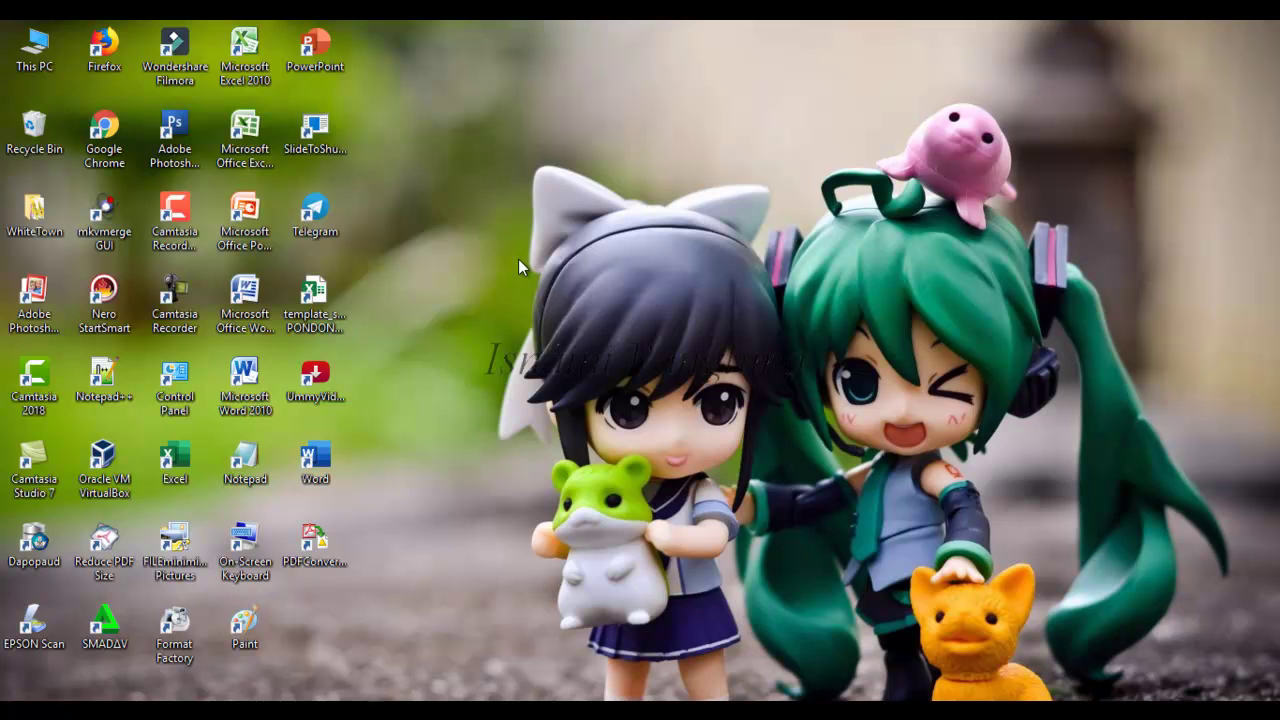
Refresh the desktop icons twice from the desktop menu
right_click(434, 184)
left_click(485, 244)
right_click(439, 263)
left_click(485, 320)
Open the MateriKU workbook from the Music folder in File Explorer
key("super+e")
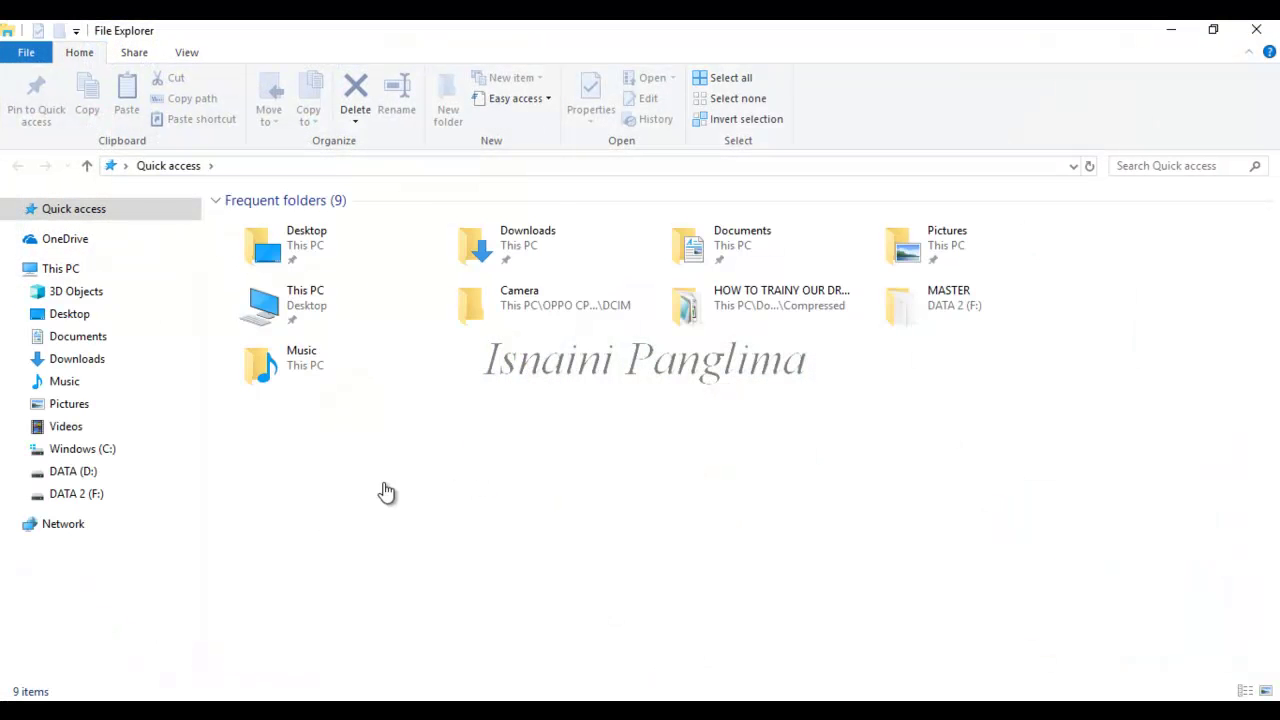
left_click(69, 403)
left_click(60, 381)
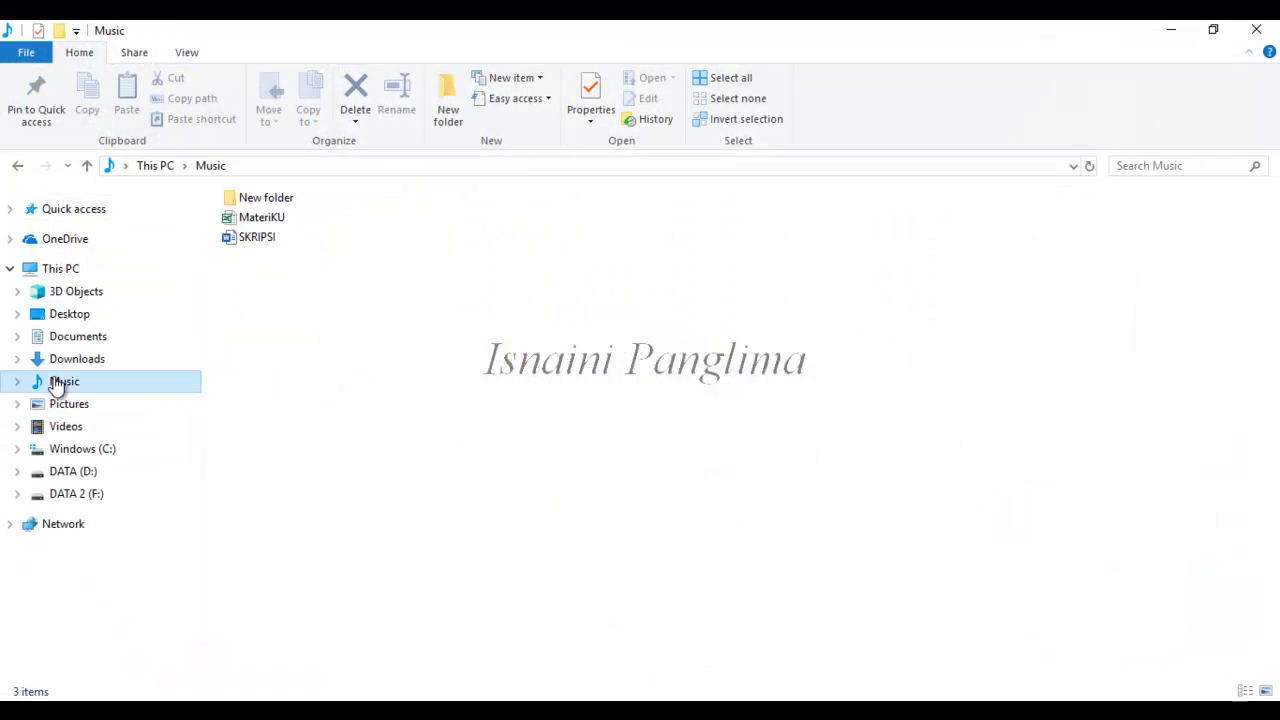
double_click(262, 220)
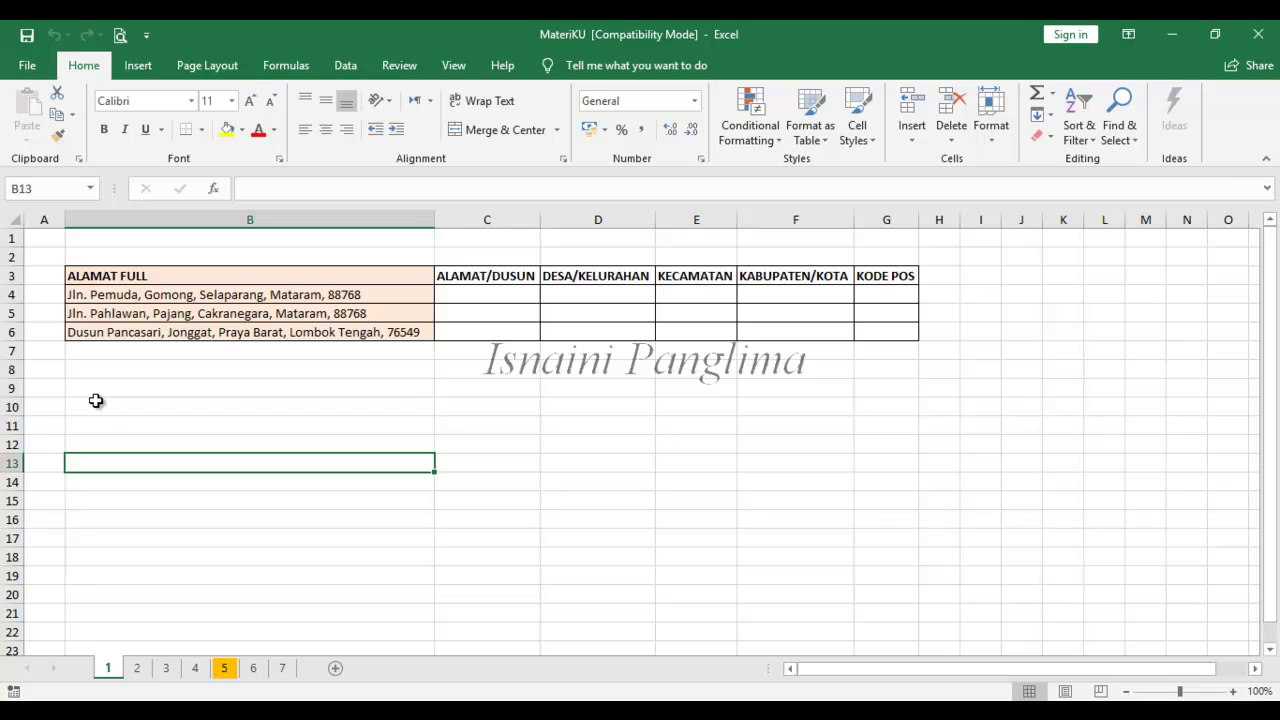
left_click_drag(87, 430, 646, 420)
left_click(165, 406)
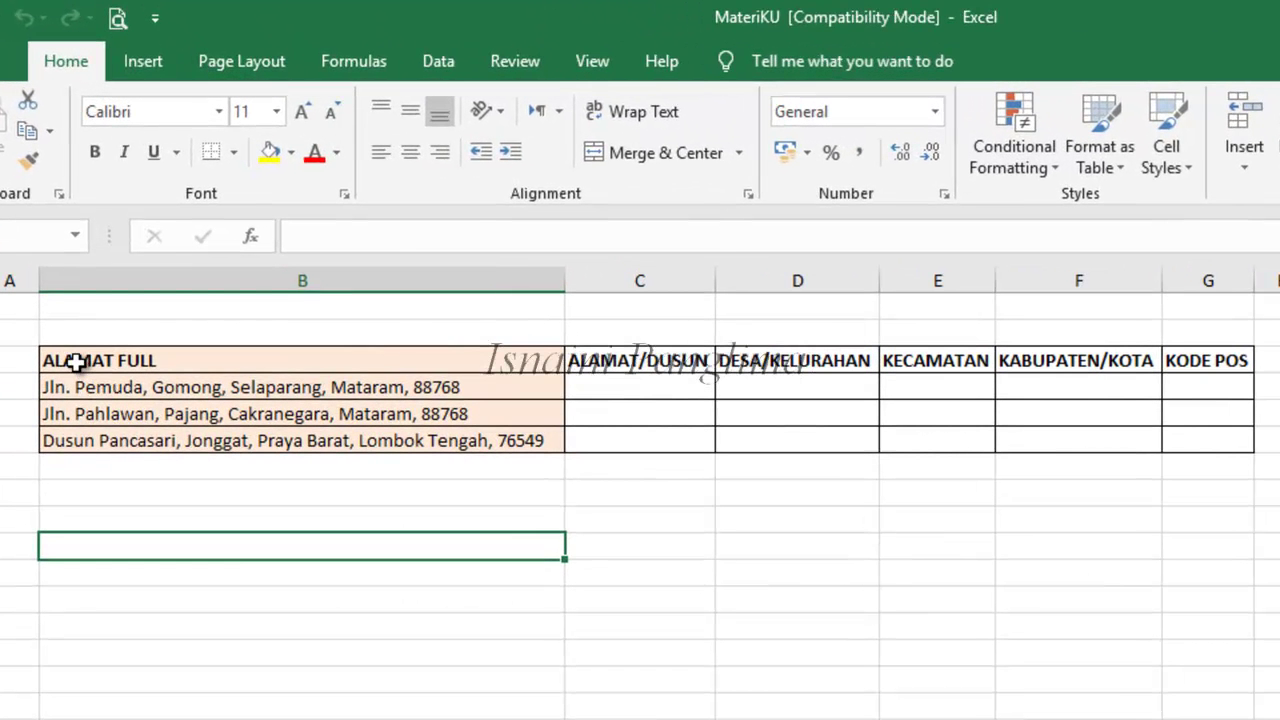
left_click(88, 276)
left_click(90, 414)
left_click(140, 545)
left_click(72, 362)
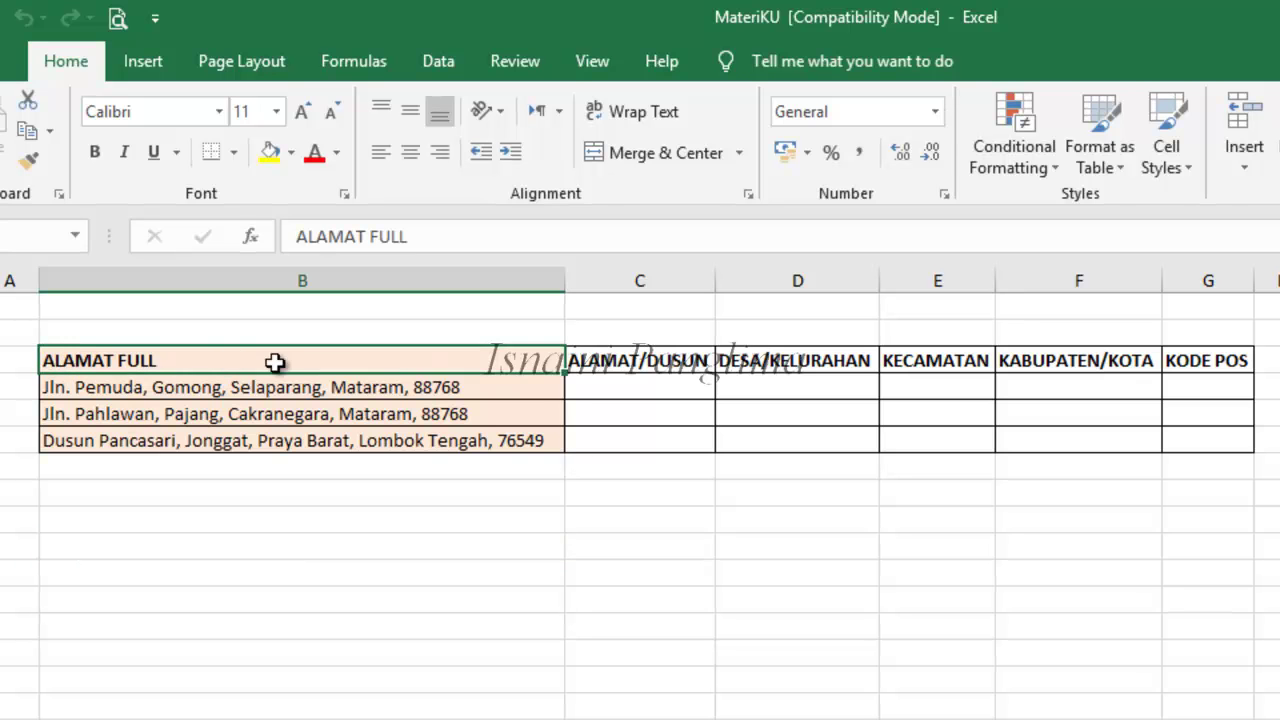
left_click_drag(72, 362, 425, 440)
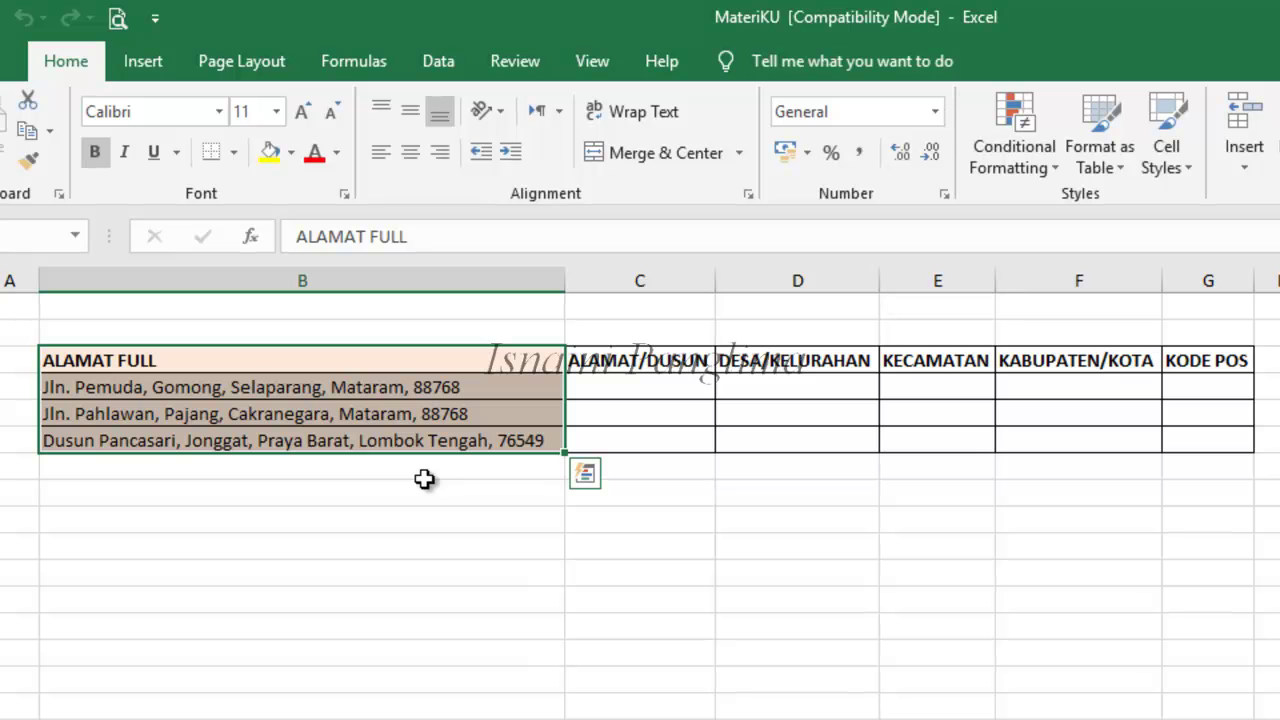
left_click(247, 497)
left_click(626, 387)
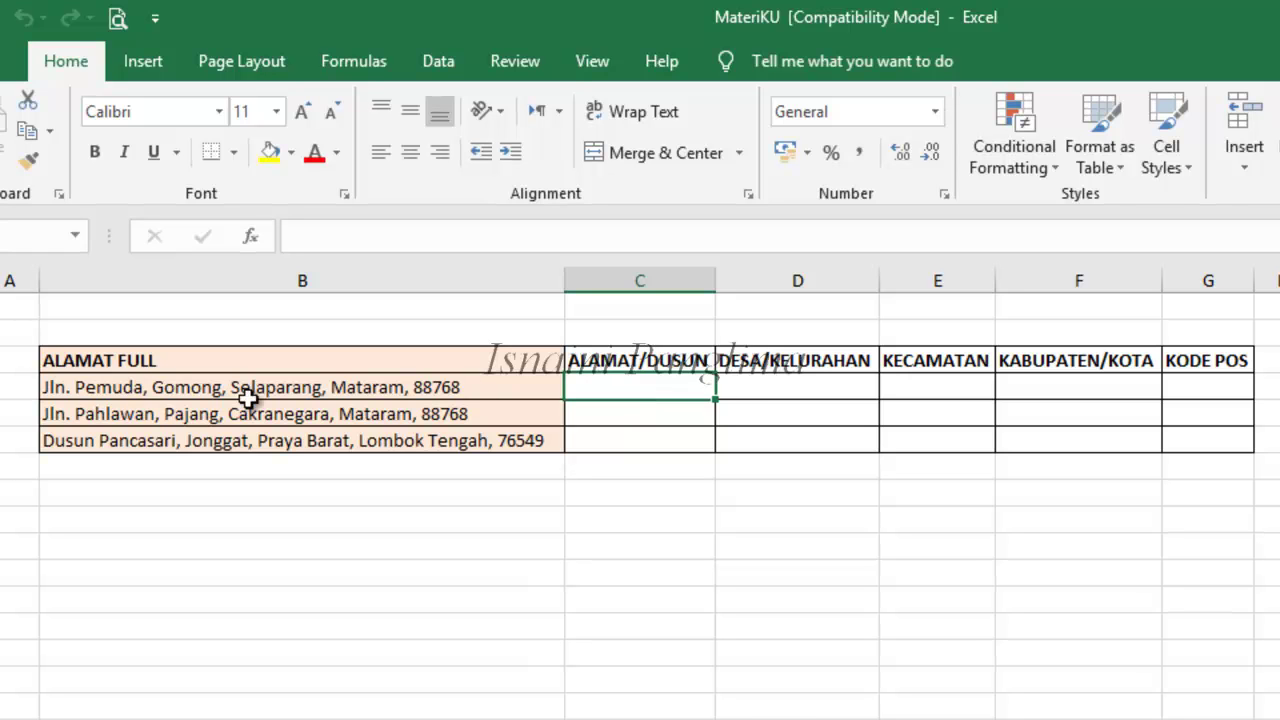
left_click(775, 390)
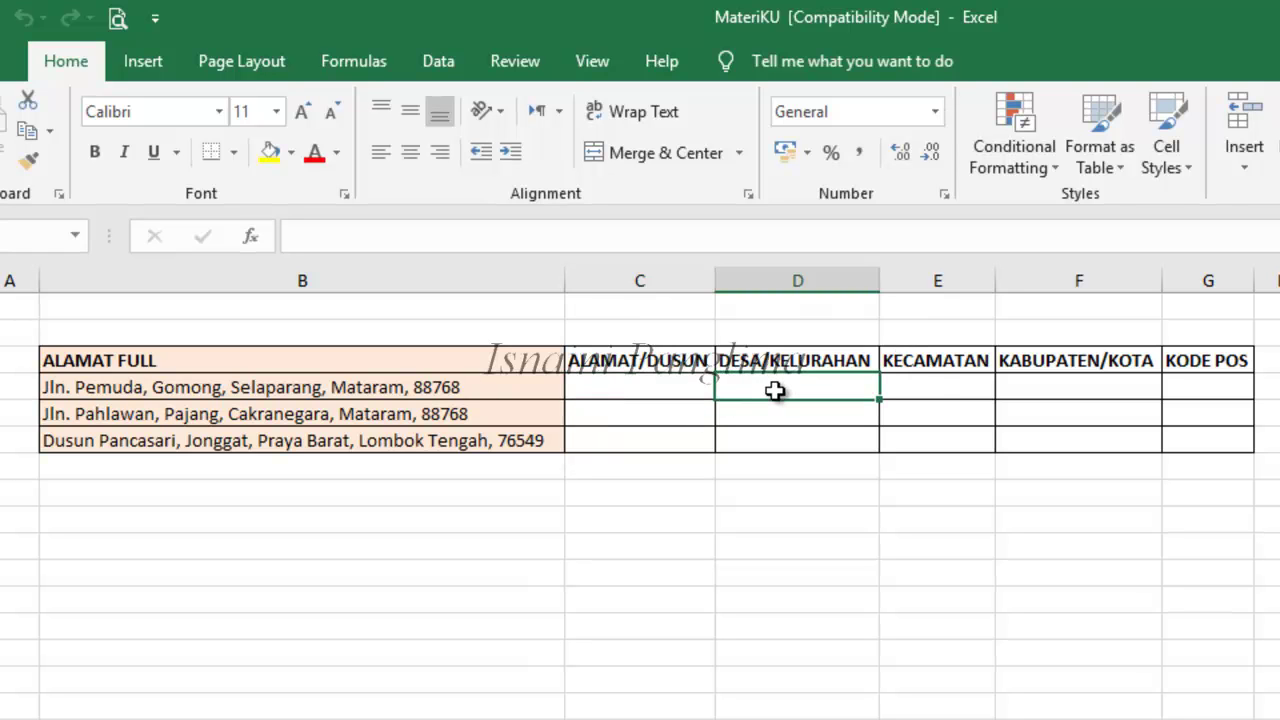
left_click(935, 390)
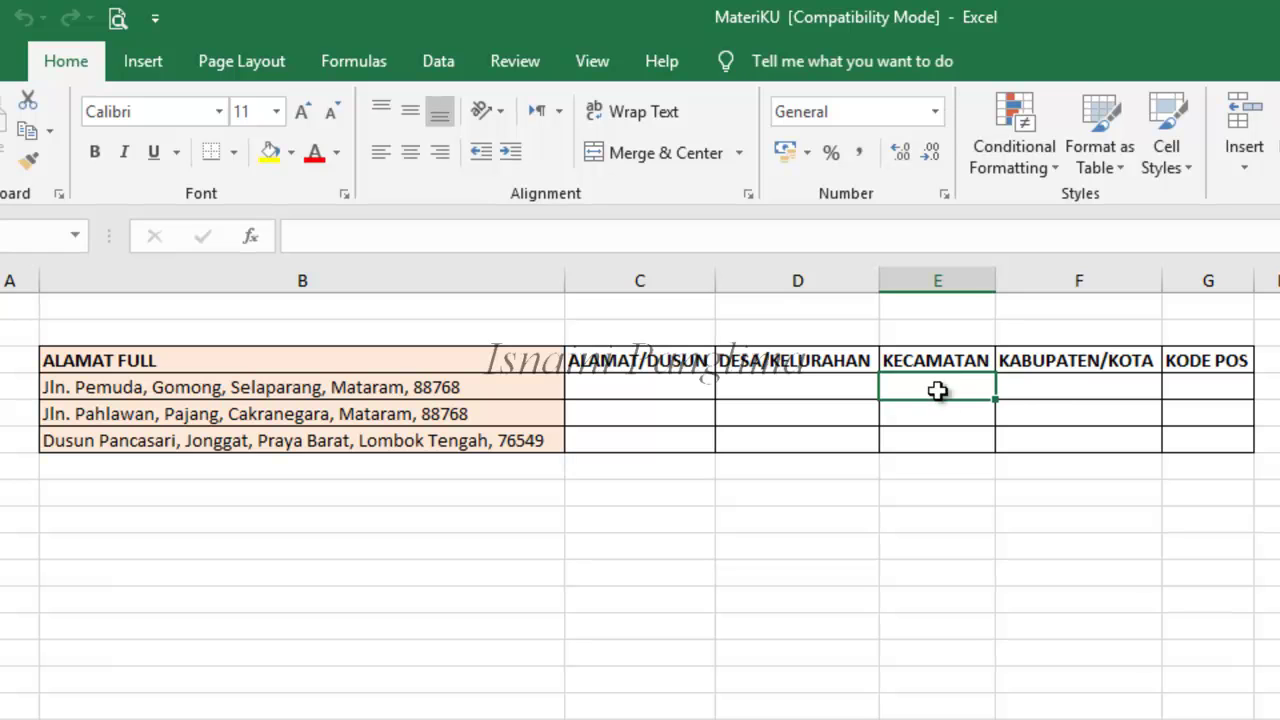
left_click(1078, 391)
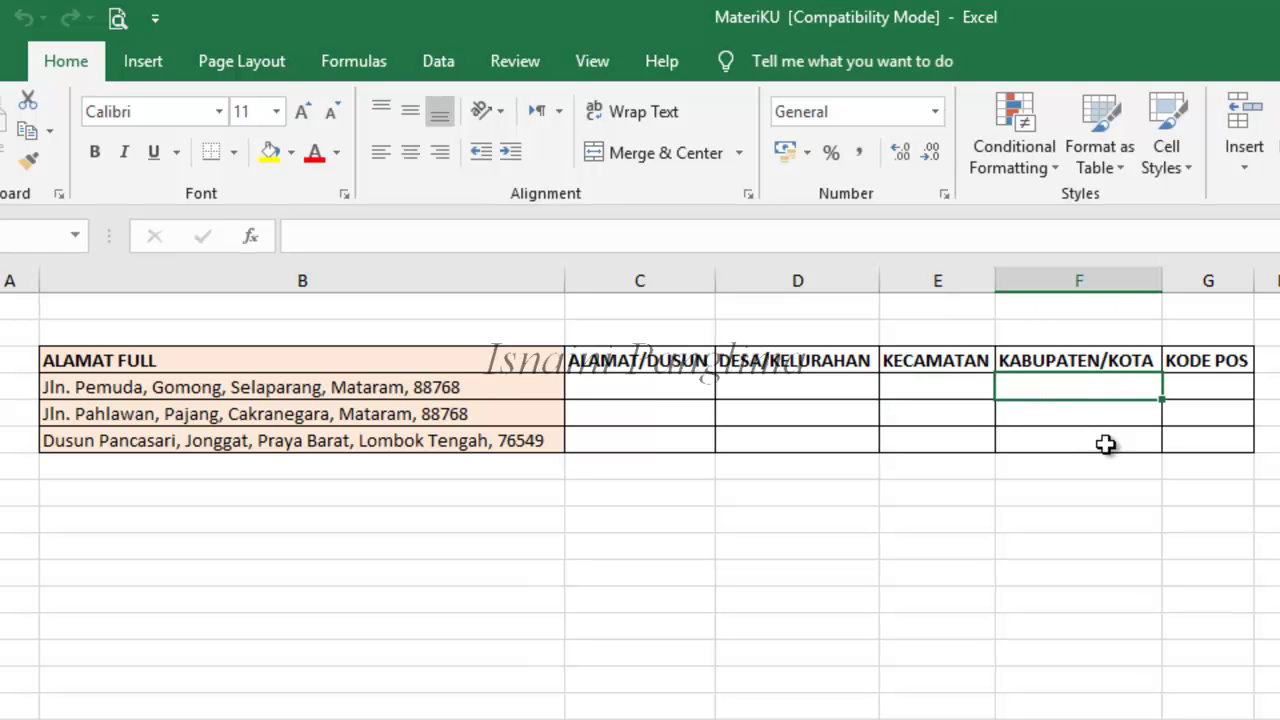
left_click(1200, 386)
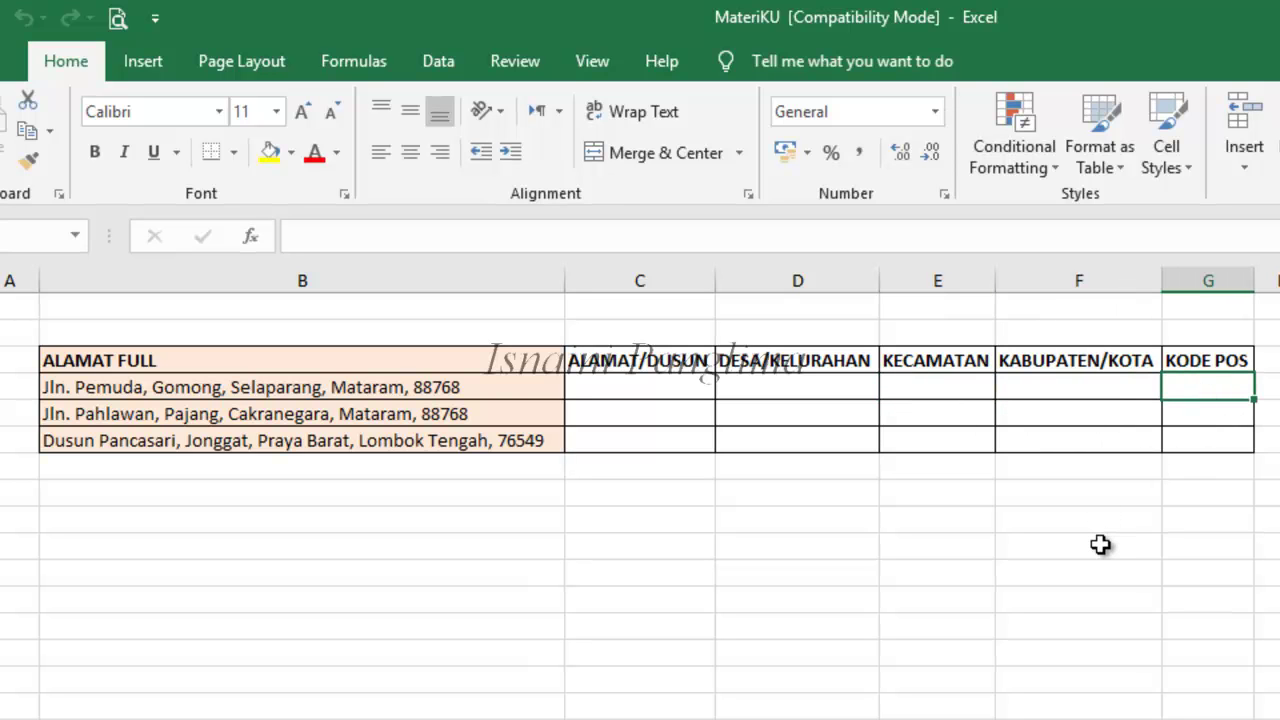
left_click_drag(251, 387, 263, 440)
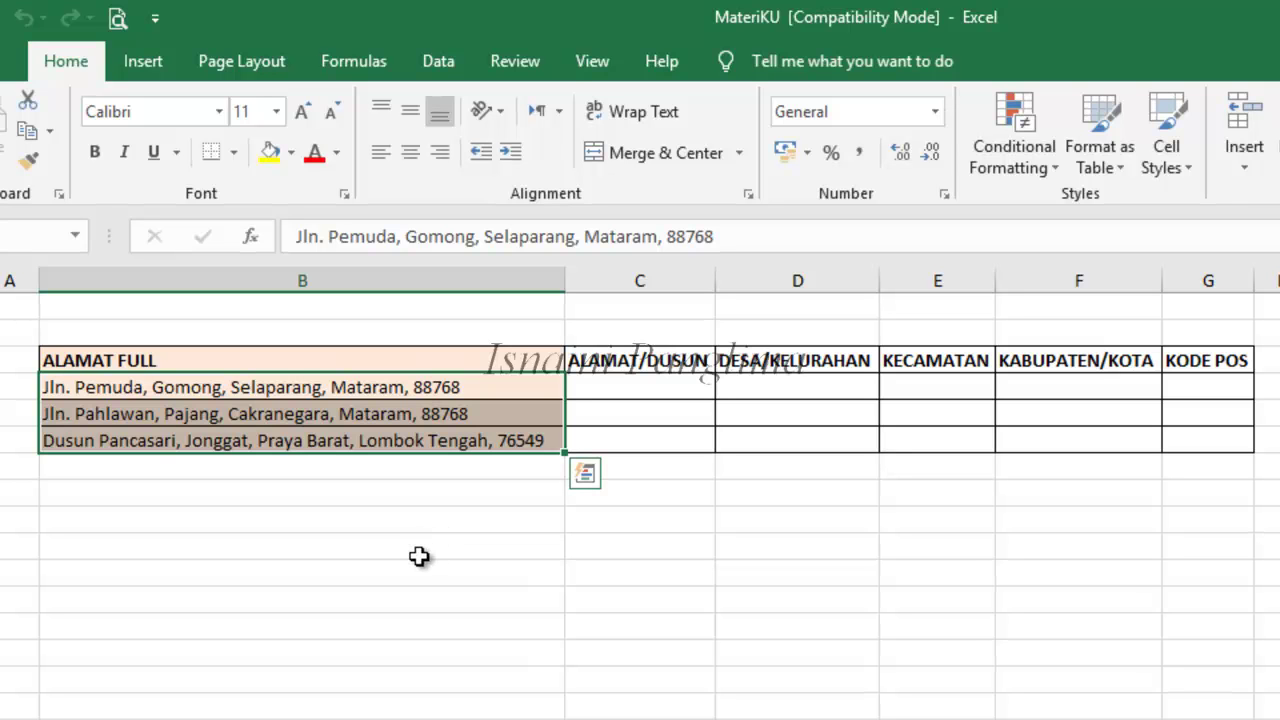
Select the three full addresses in B4:B6 and show the Data tab tools
left_click(650, 387)
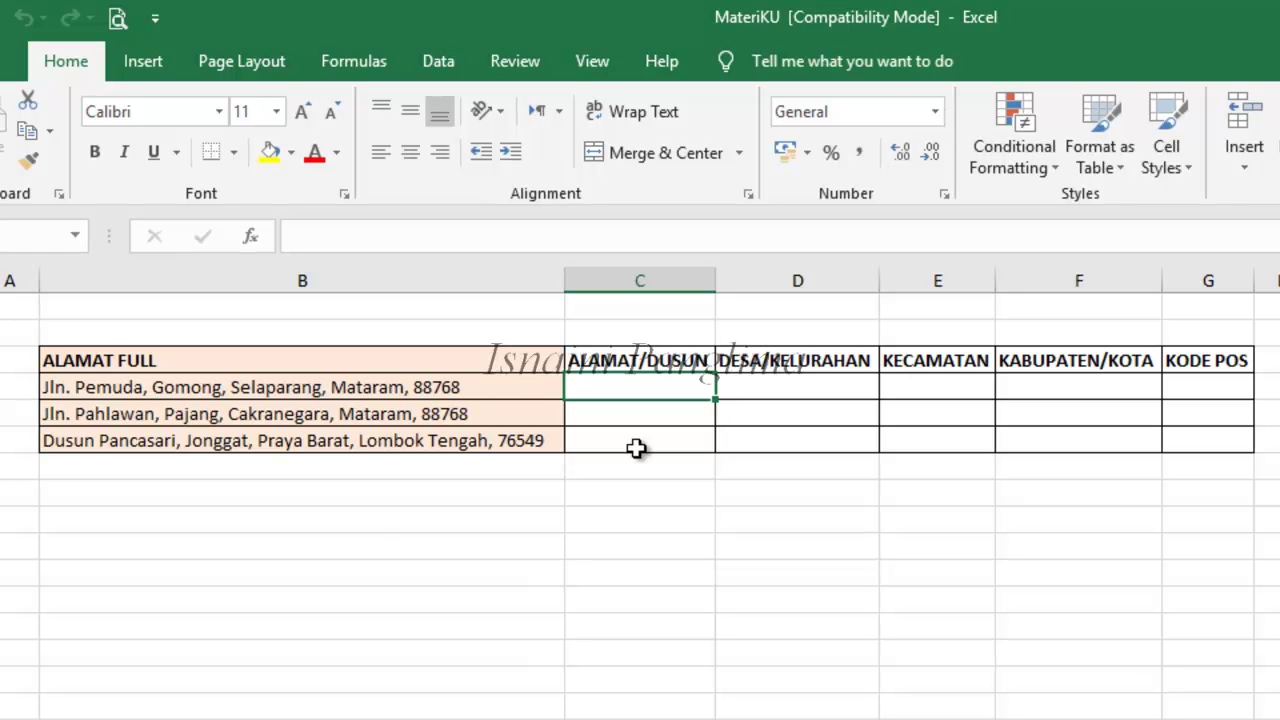
left_click(350, 546)
left_click(45, 390)
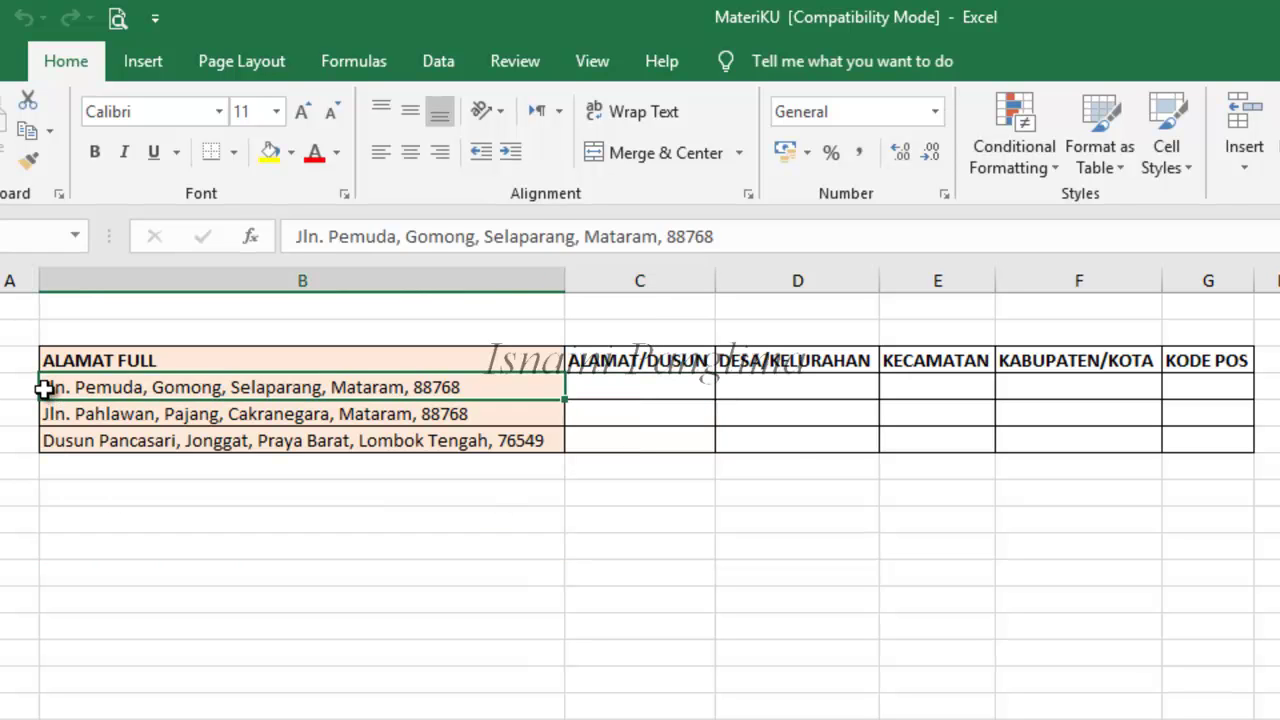
mouse_move(603, 389)
left_mouse_down()
mouse_move(1077, 380)
mouse_move(1174, 443)
left_mouse_up()
left_click(529, 598)
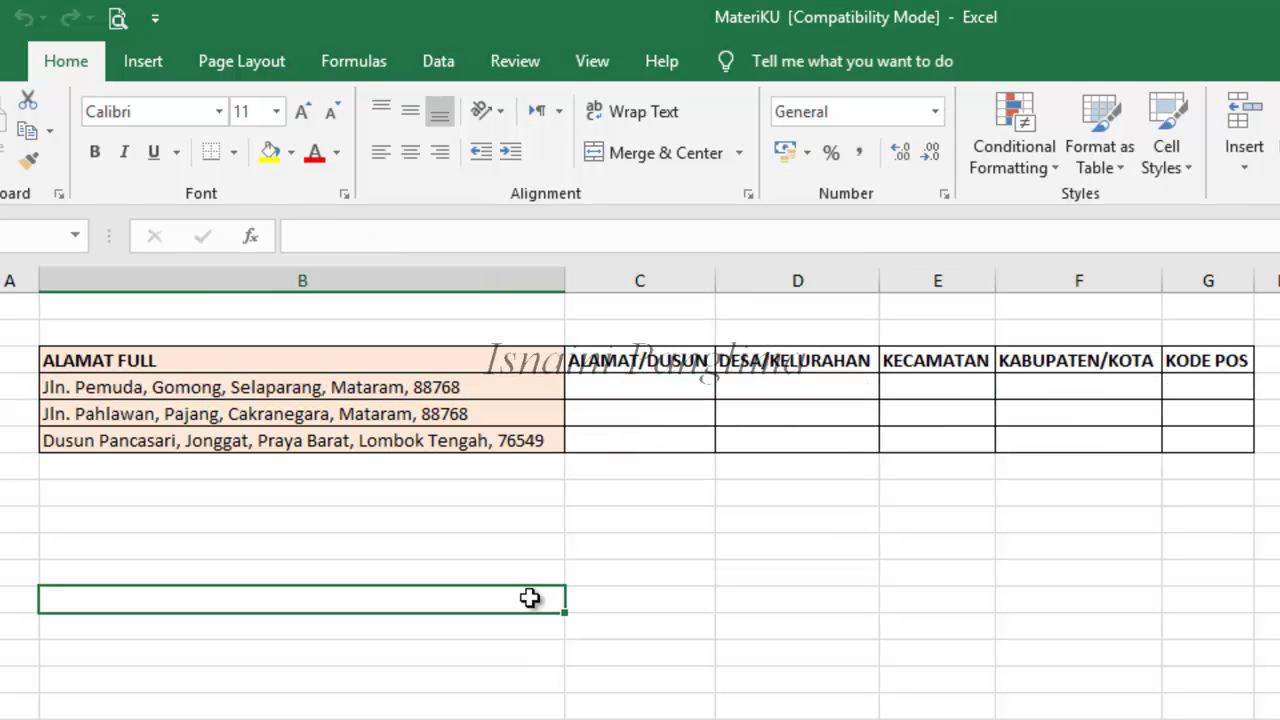
left_click_drag(46, 388, 458, 442)
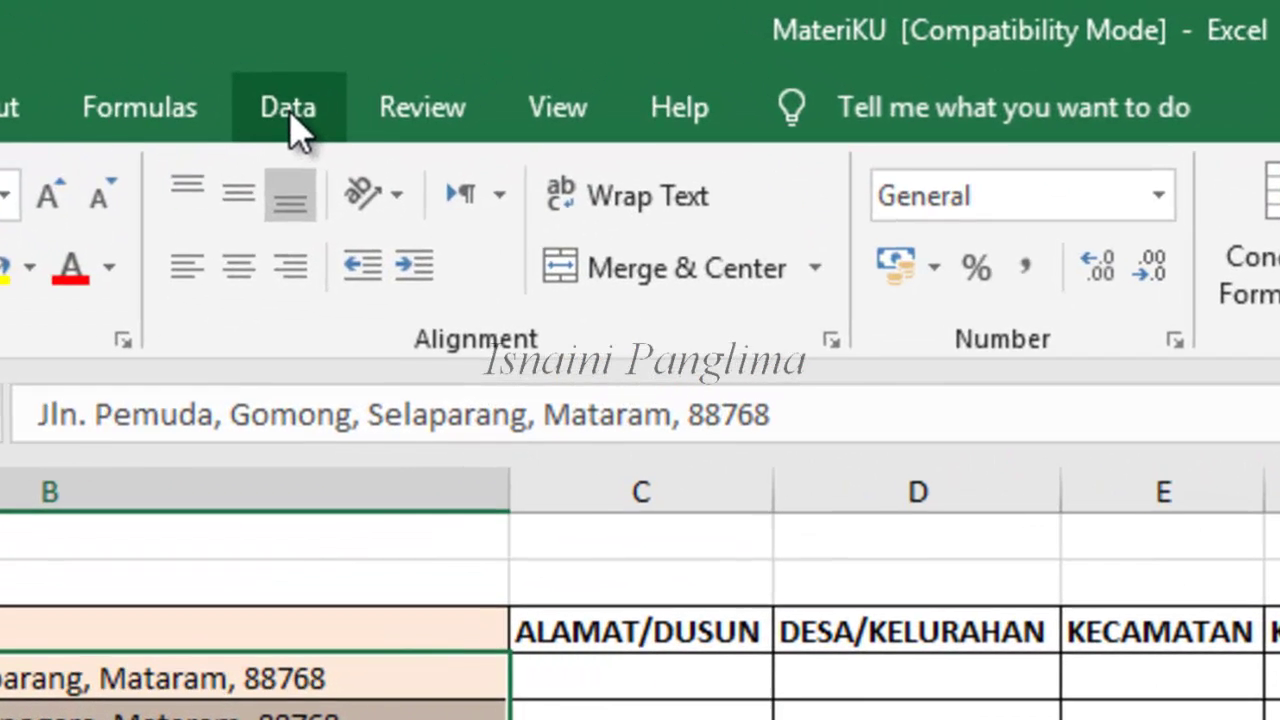
left_click(290, 110)
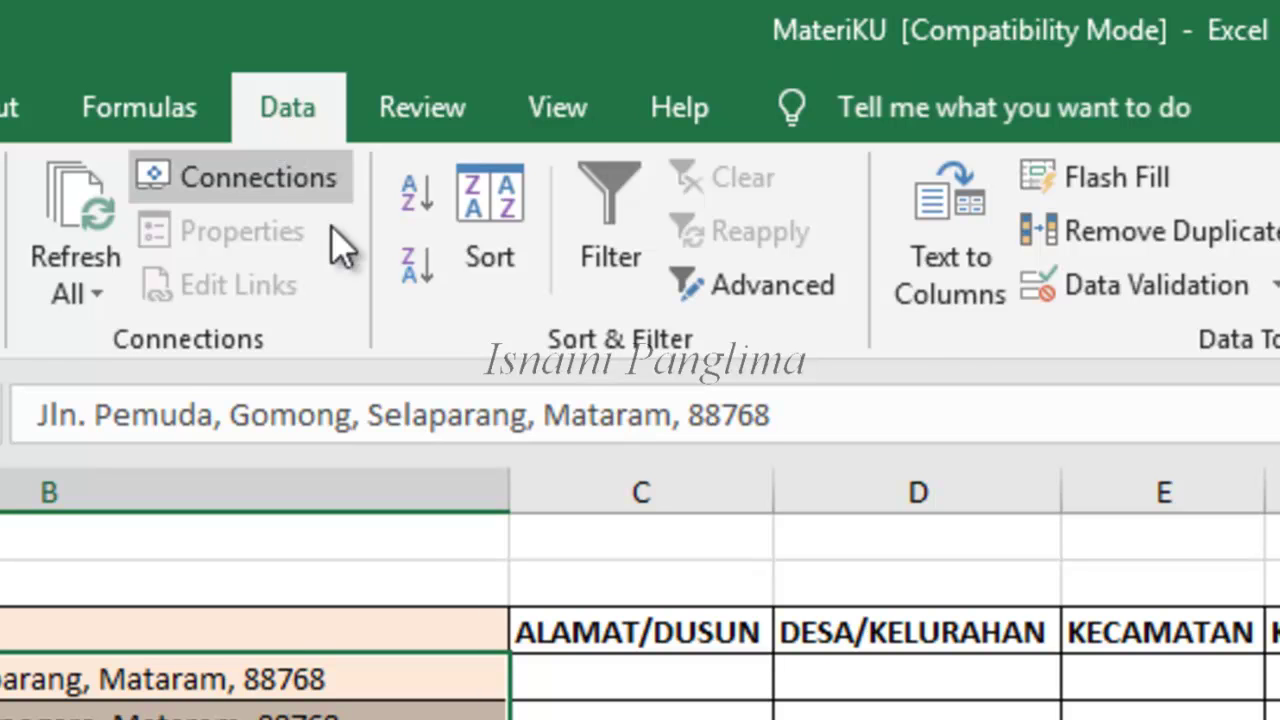
Start Text to Columns with the Delimited data type
left_click(940, 295)
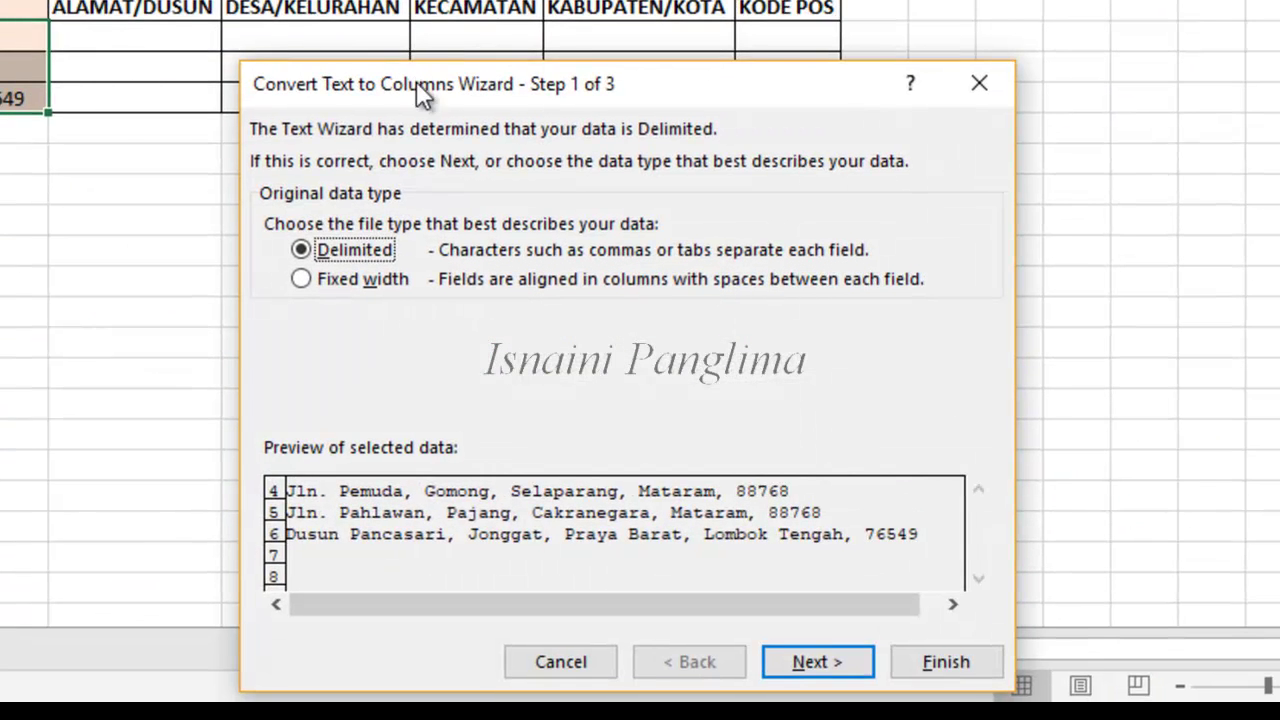
left_click_drag(420, 84, 305, 90)
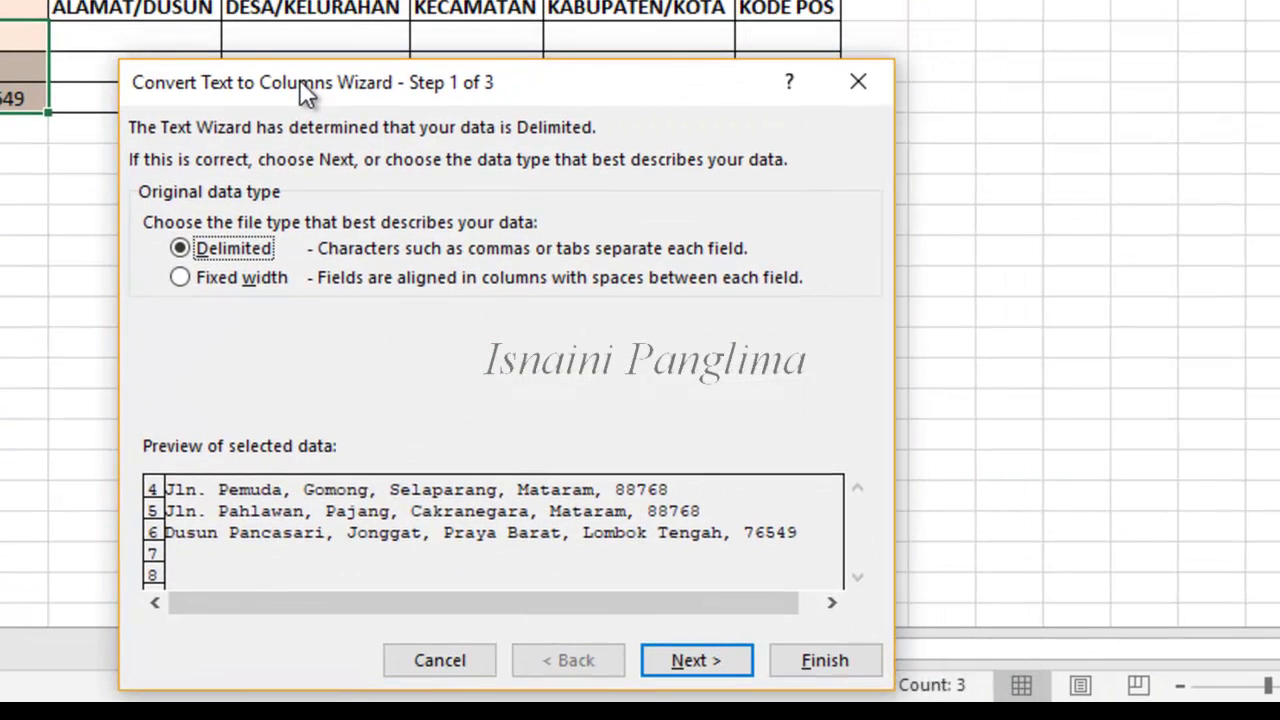
left_click(180, 249)
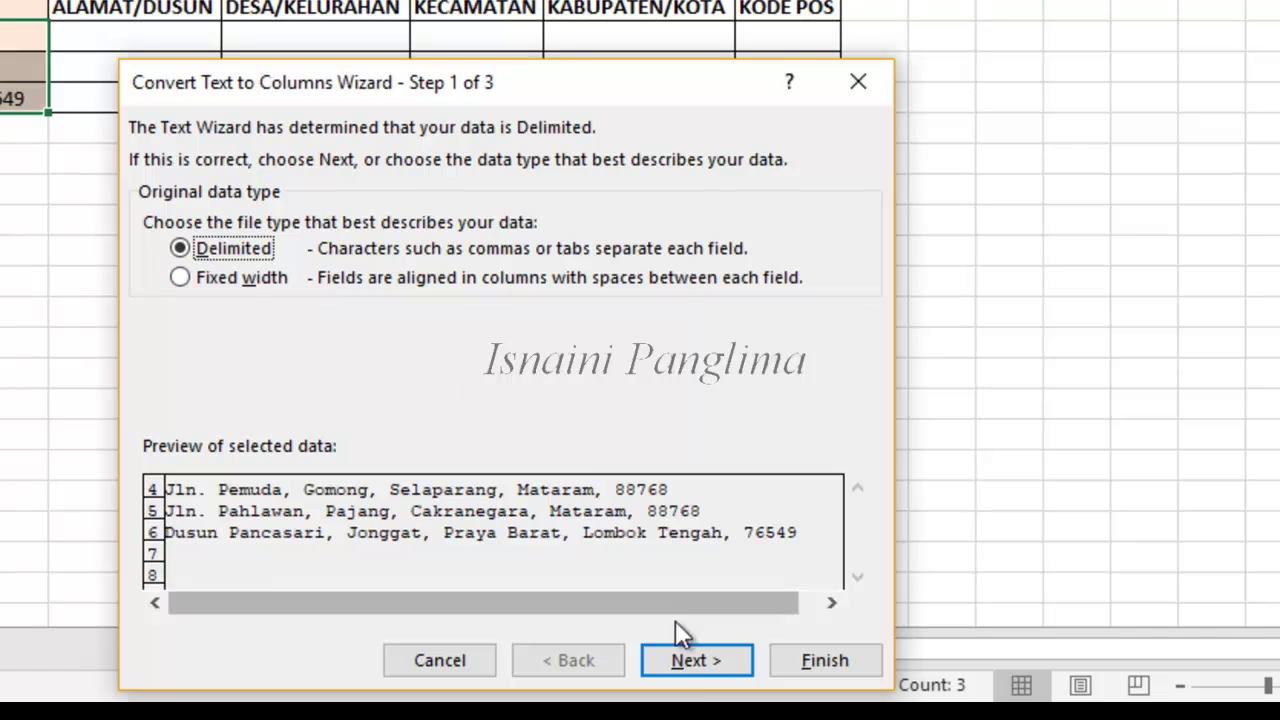
left_click(687, 658)
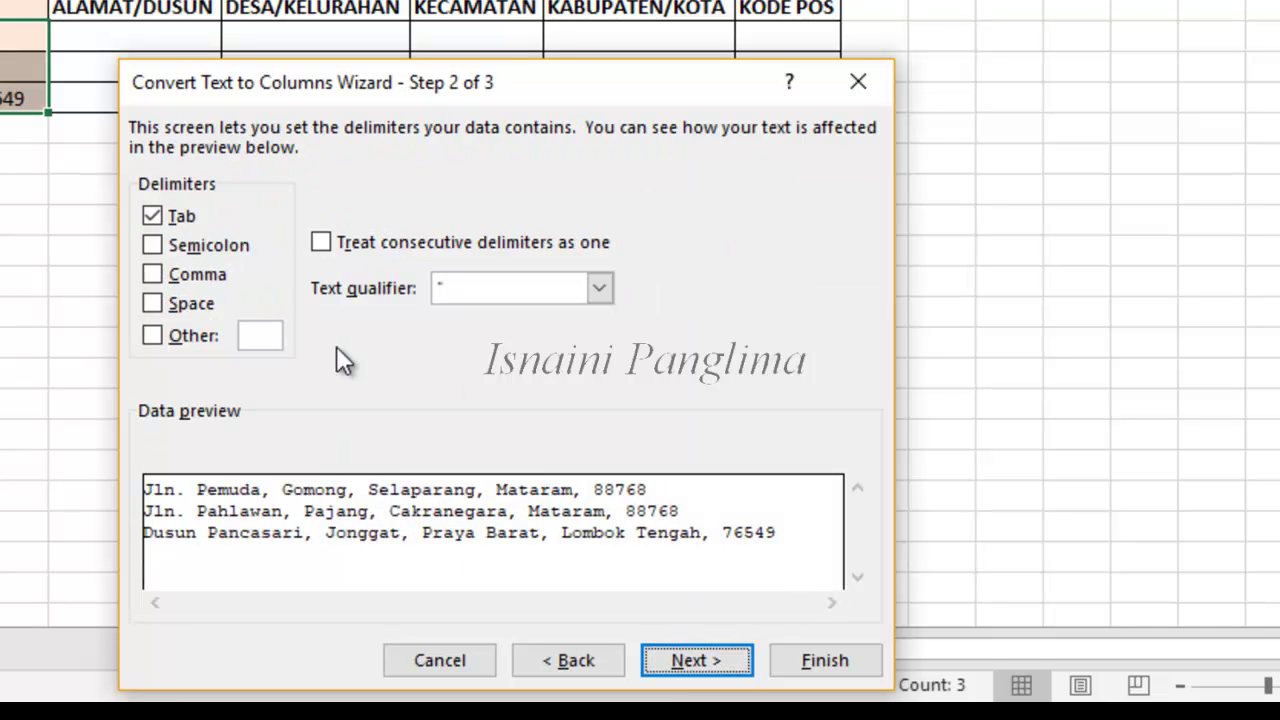
Use Comma instead of Tab as the delimiter
left_click(153, 214)
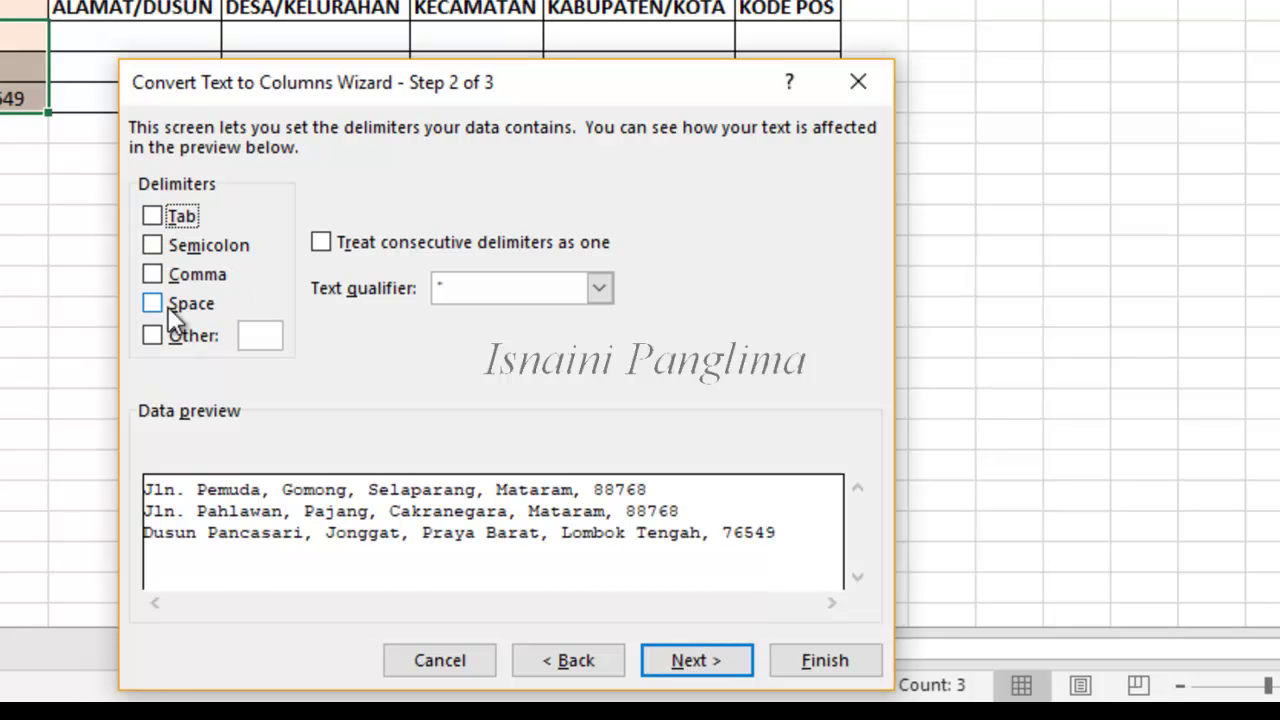
left_click(151, 273)
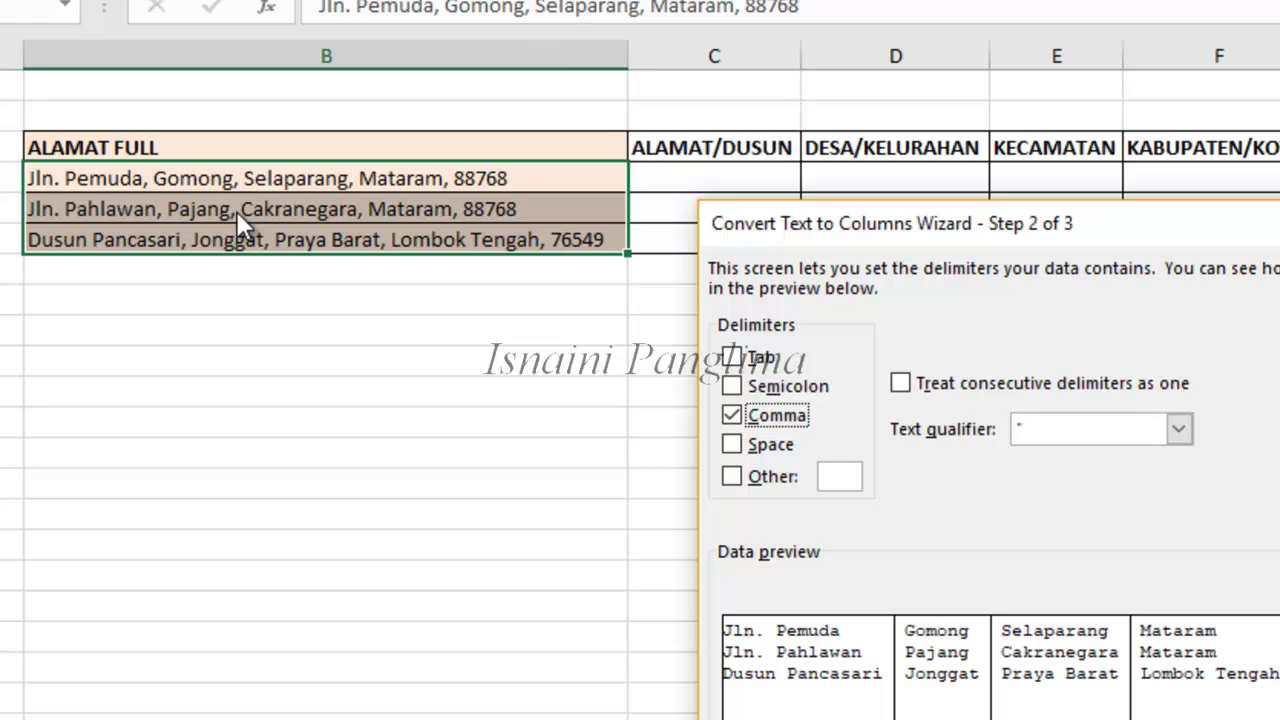
left_click(731, 415)
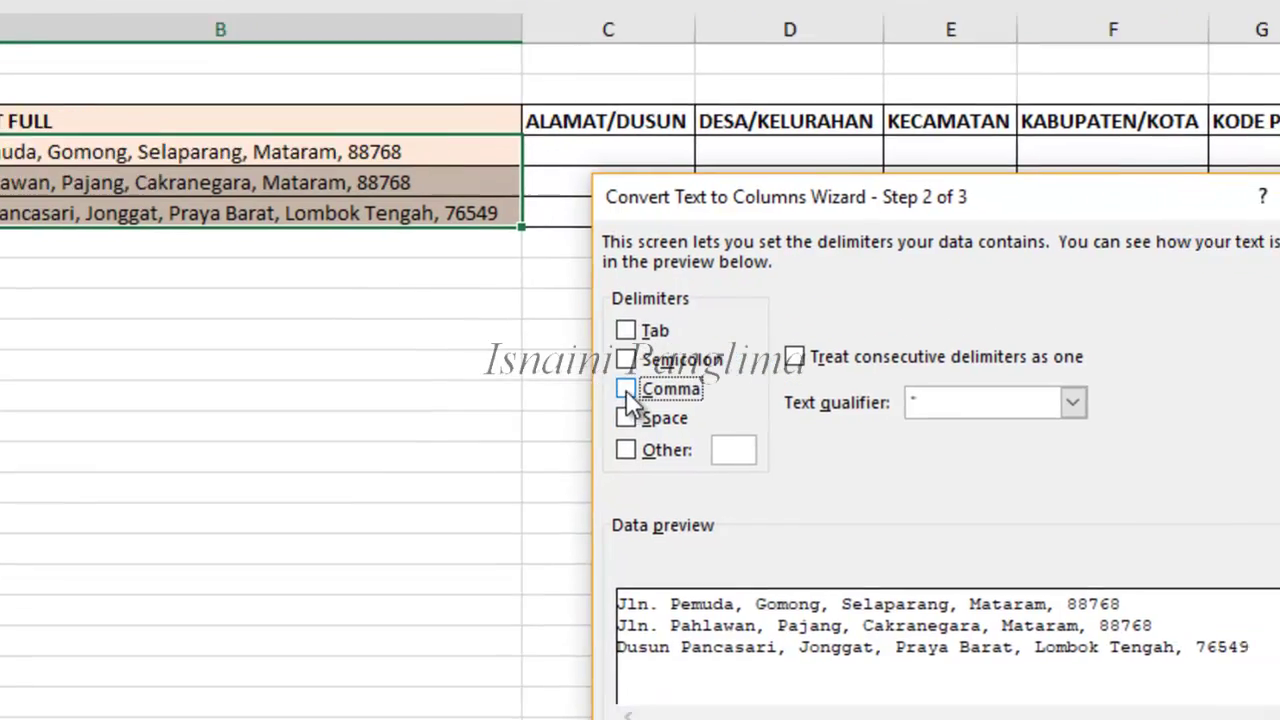
left_click(731, 415)
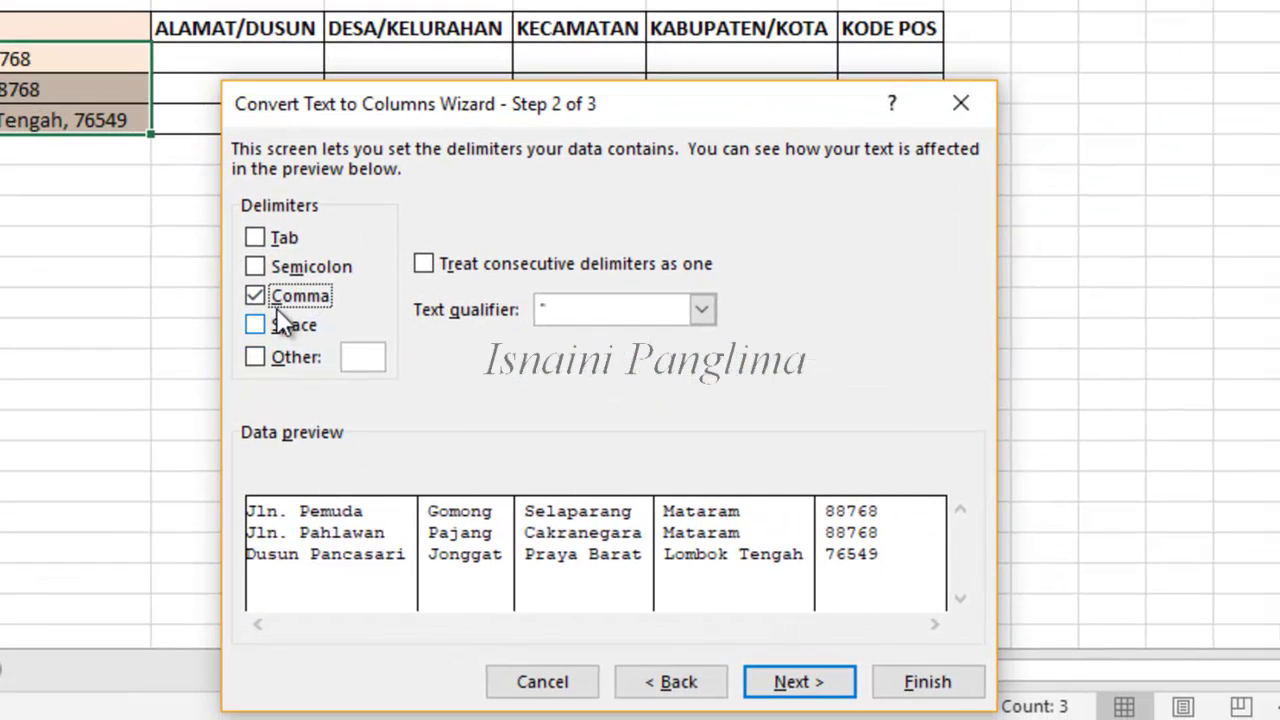
Set the split destination to $C$4:$G$4 and finish the wizard
left_click(795, 688)
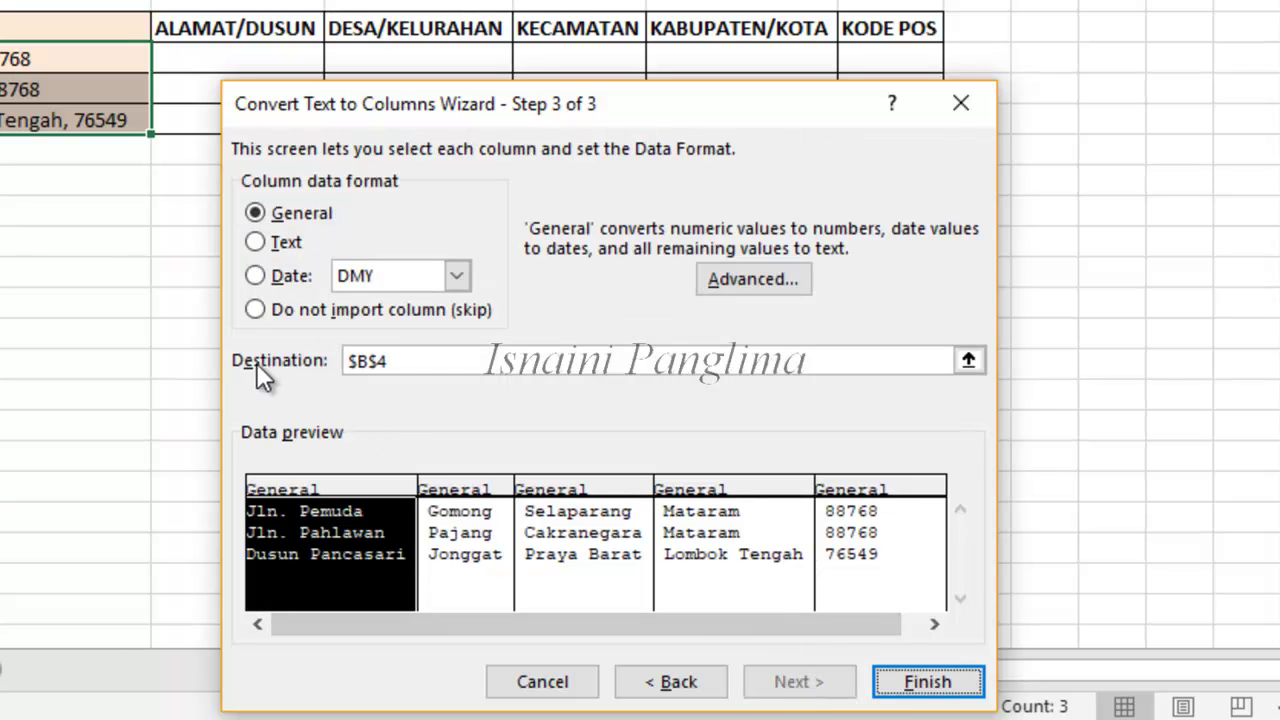
left_click(427, 361)
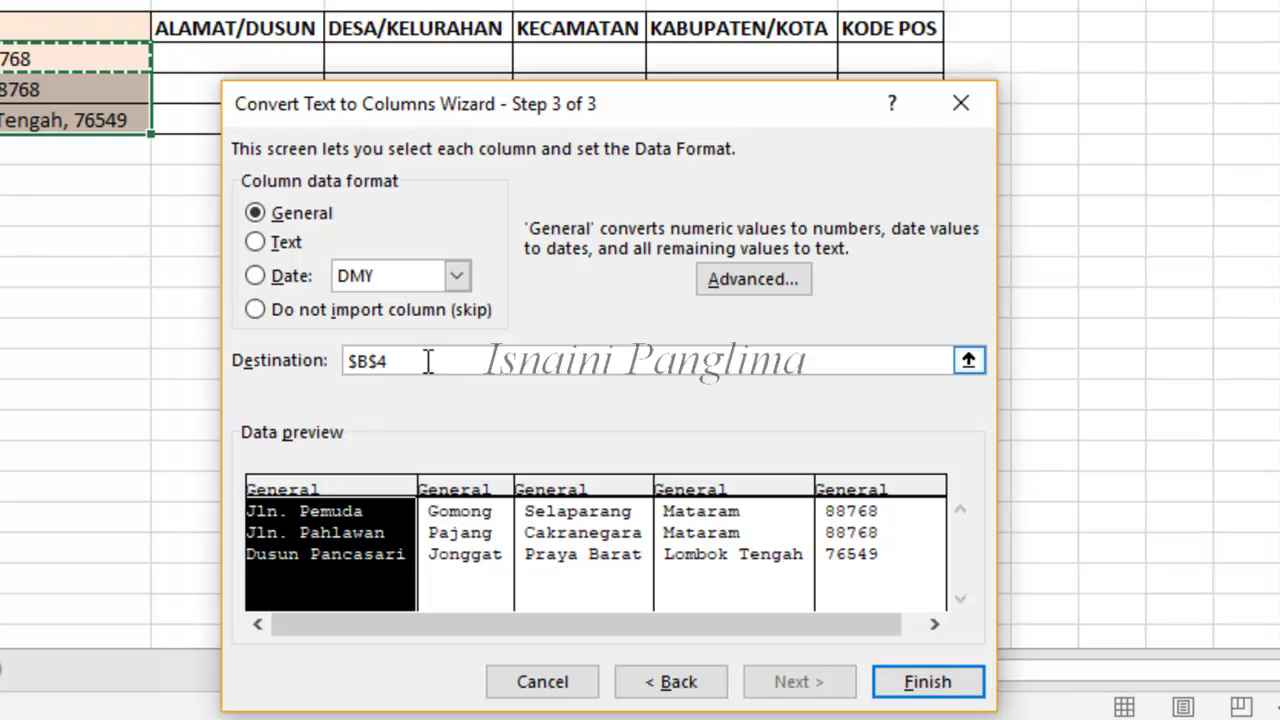
left_click_drag(407, 107, 293, 255)
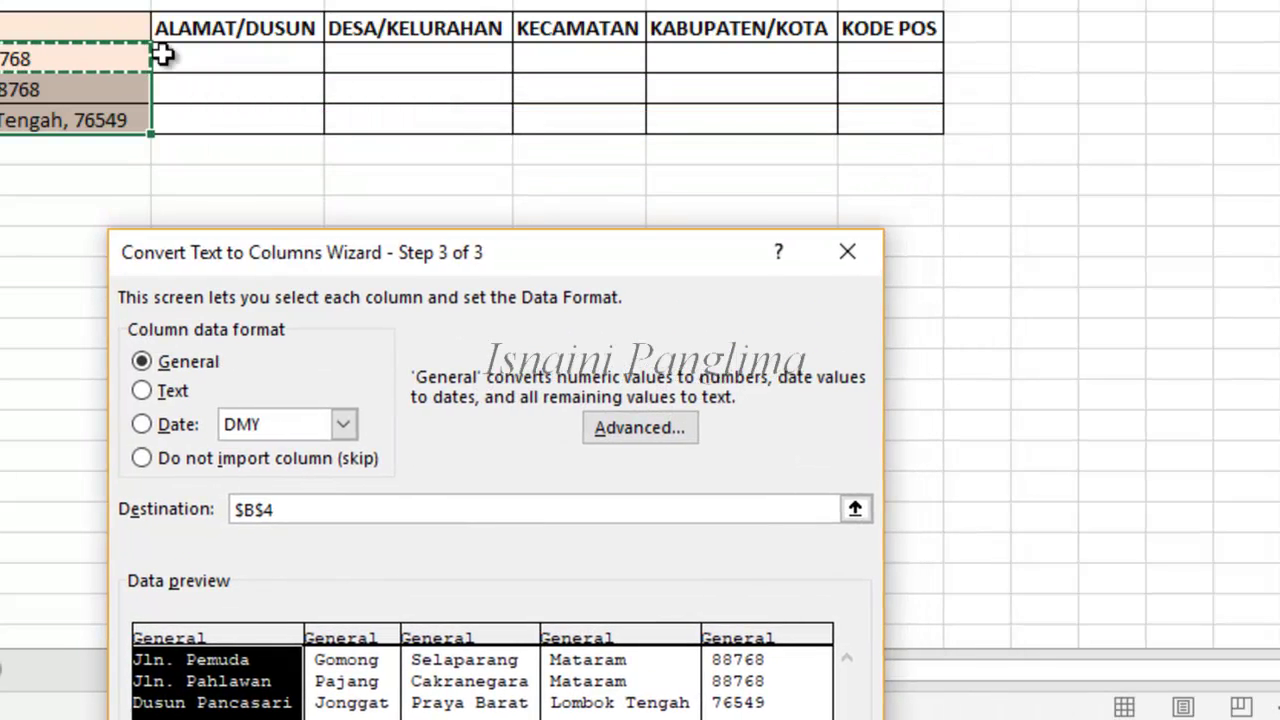
left_click(196, 61)
mouse_move(196, 61)
left_mouse_down()
mouse_move(789, 91)
mouse_move(891, 106)
mouse_move(900, 123)
mouse_move(912, 58)
left_mouse_up()
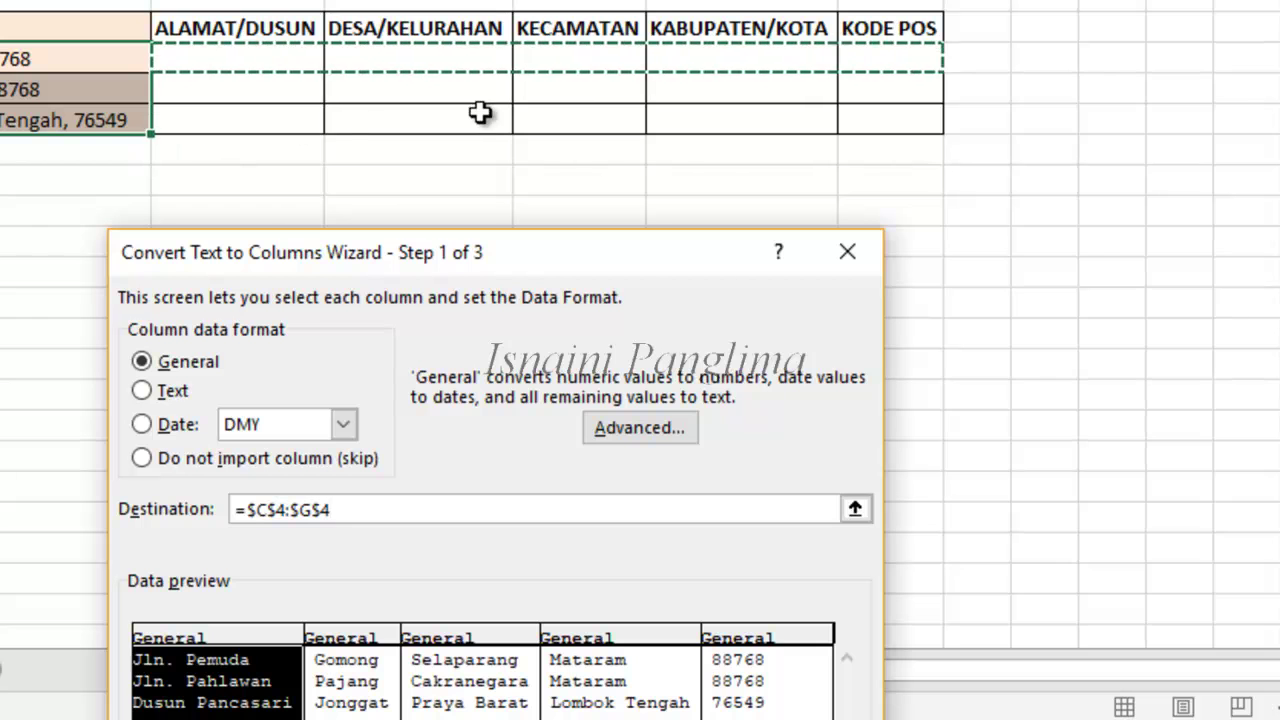
left_click_drag(601, 260, 590, 175)
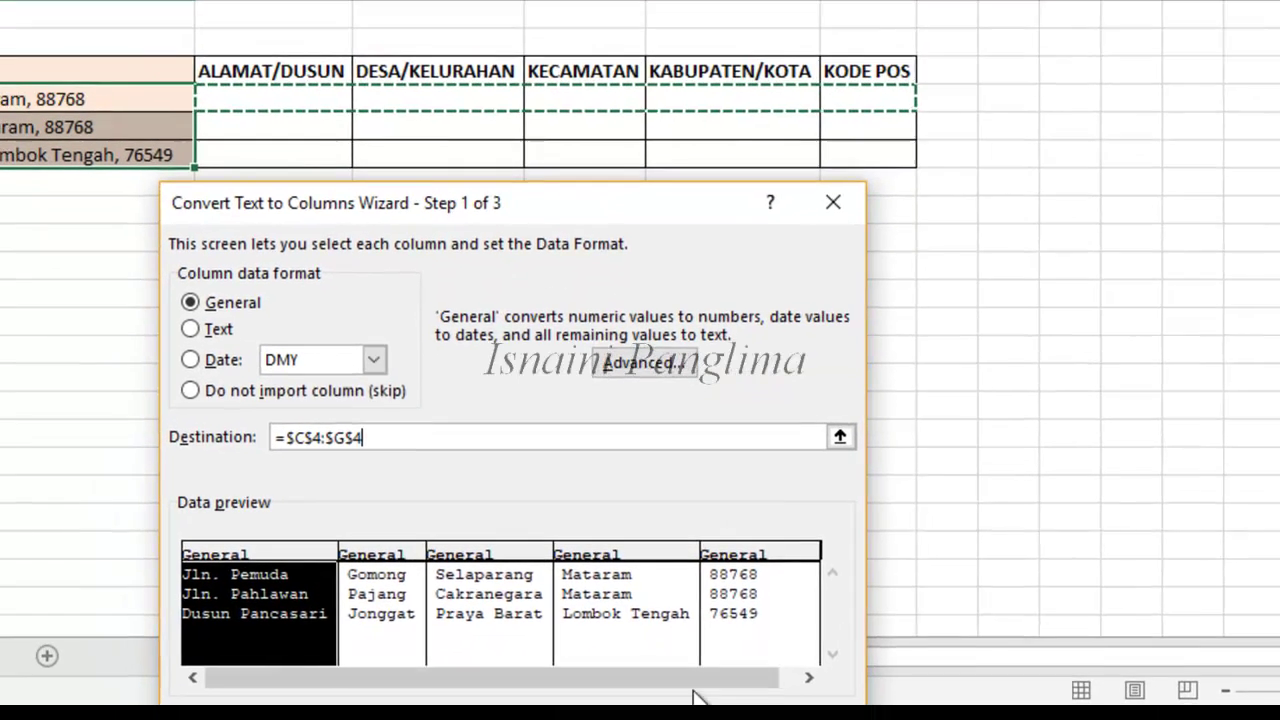
key("alt+f")
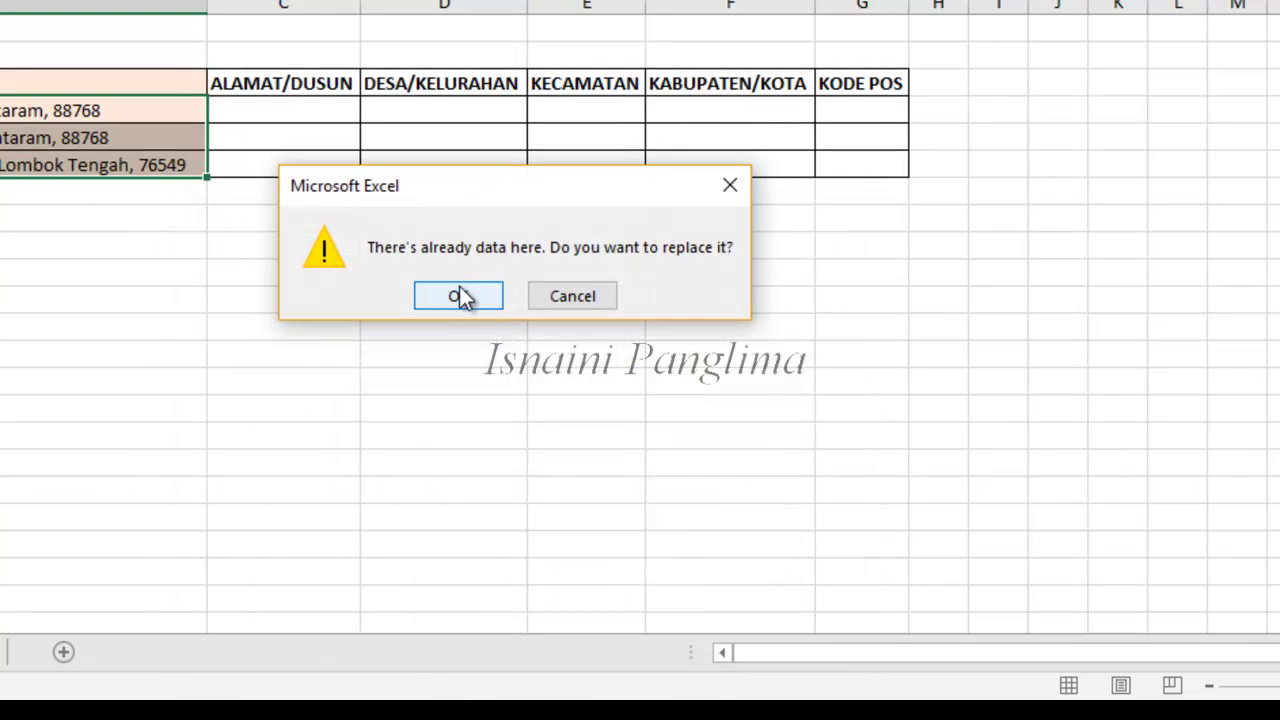
Accept the replace warning so the address parts fill columns C–G
left_click(459, 293)
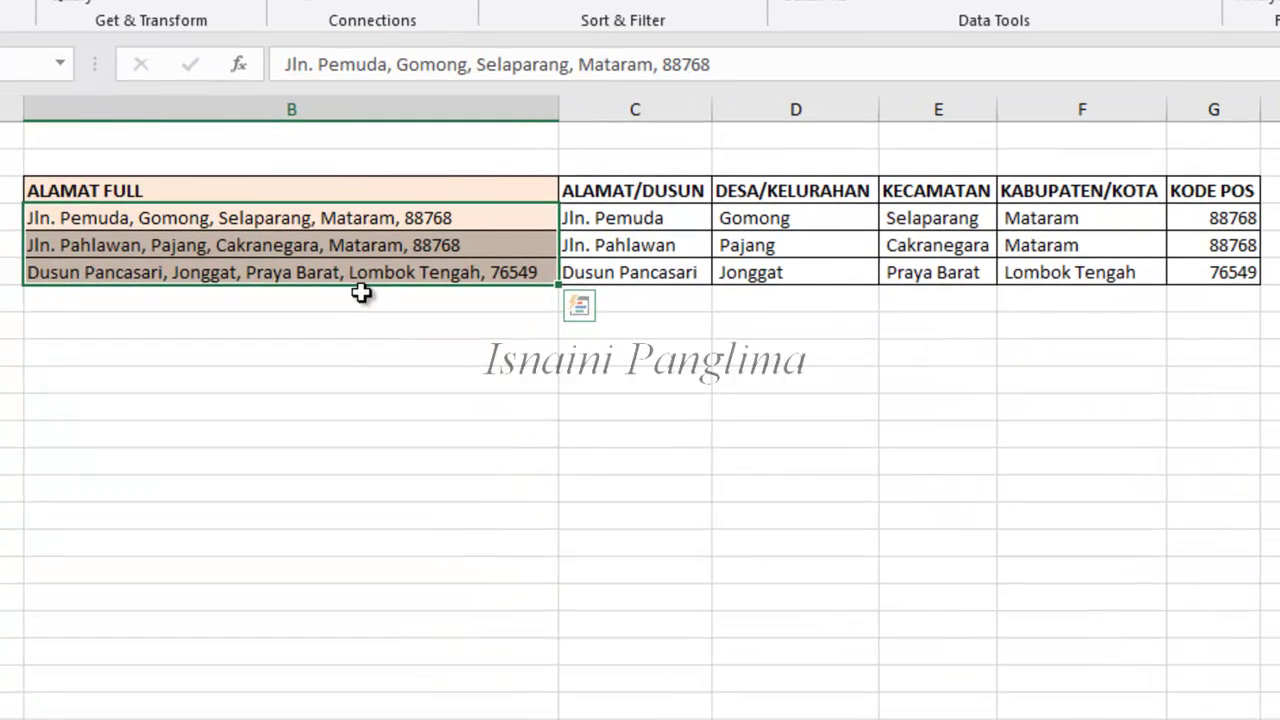
left_click(634, 378)
left_click(608, 214)
key("ctrl+shift+End")
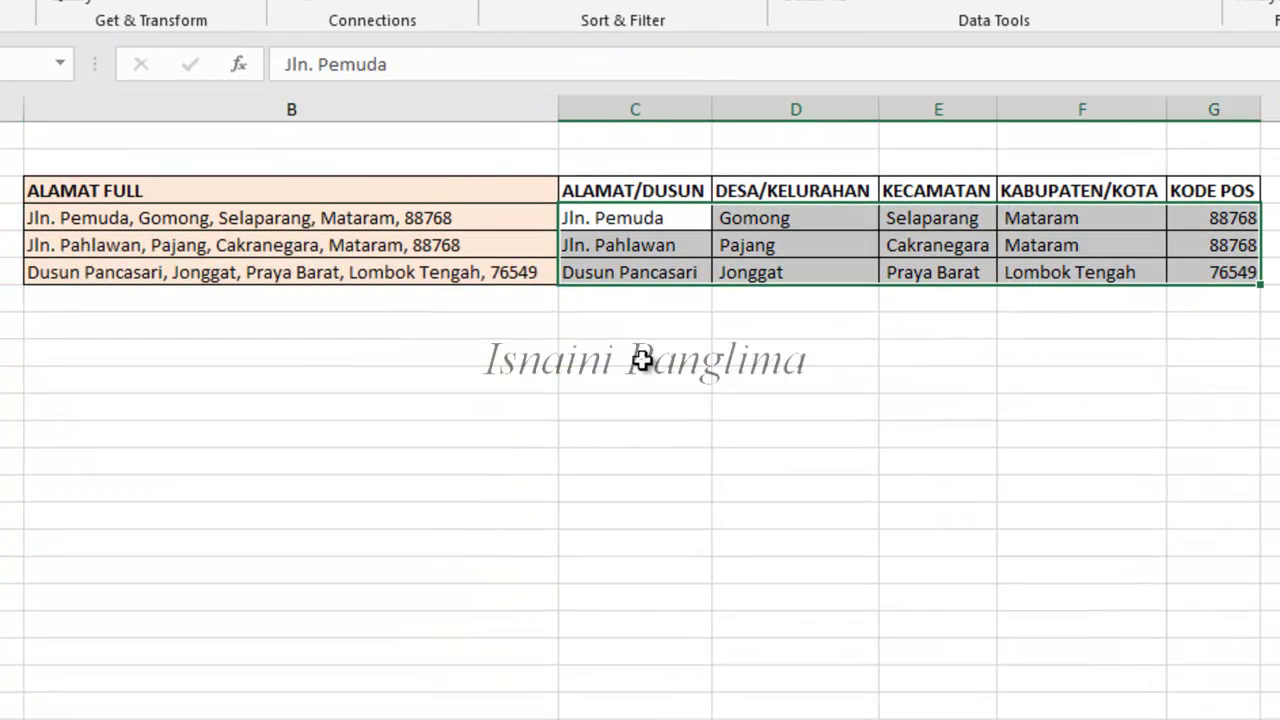
left_click(641, 361)
Select the split address parts across C4:G6 to review them
left_click(640, 216)
left_click(629, 274)
left_click(634, 326)
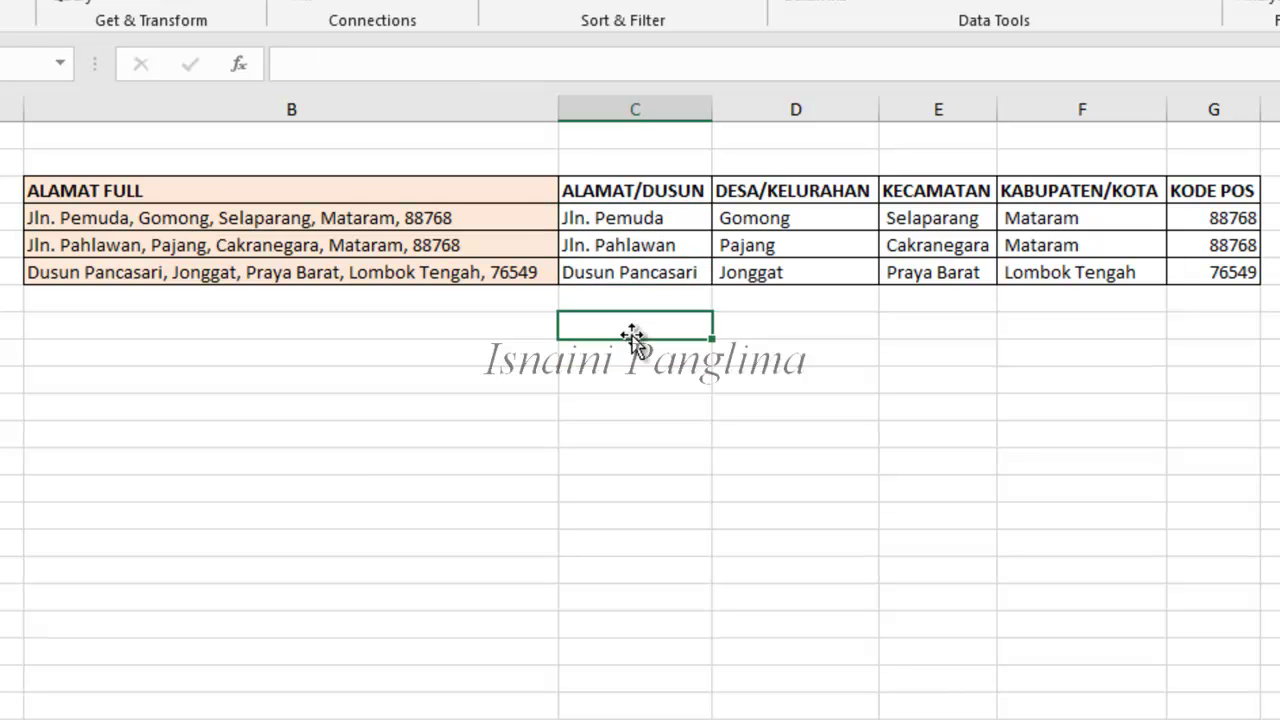
mouse_move(598, 215)
left_mouse_down()
mouse_move(1220, 217)
mouse_move(1220, 274)
left_mouse_up()
left_click(1128, 388)
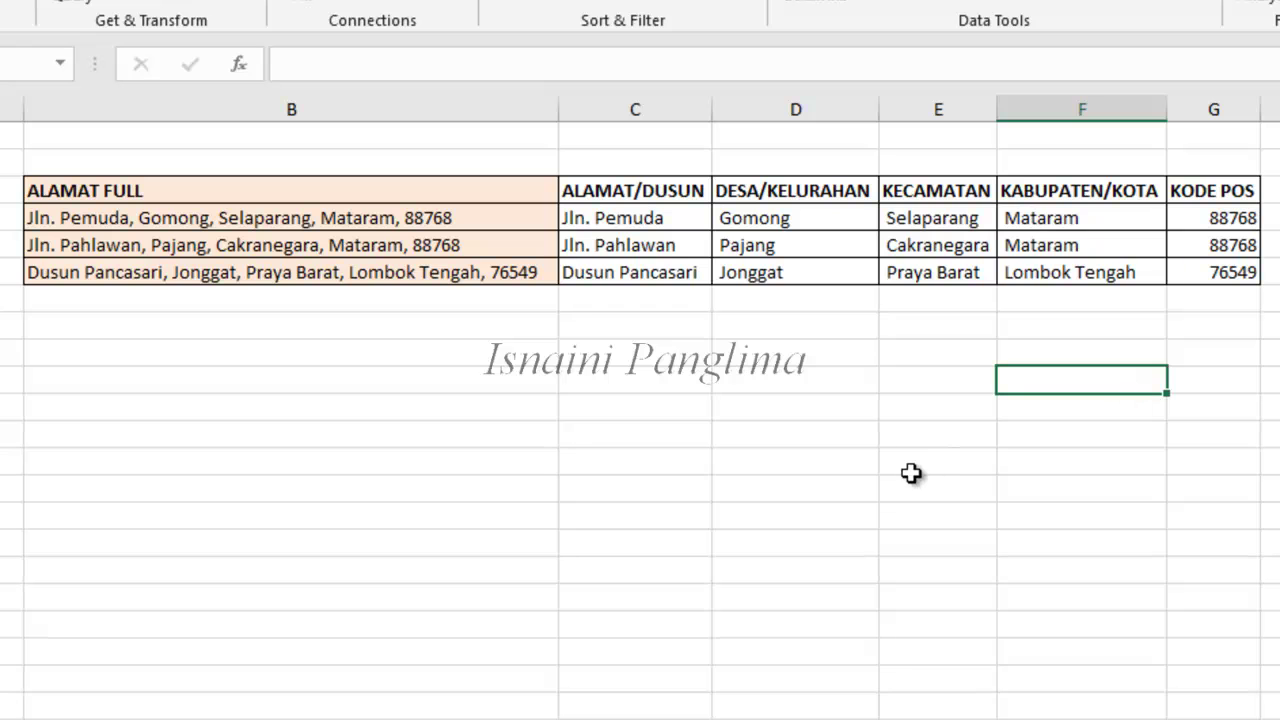
left_click(655, 385)
left_click(613, 305)
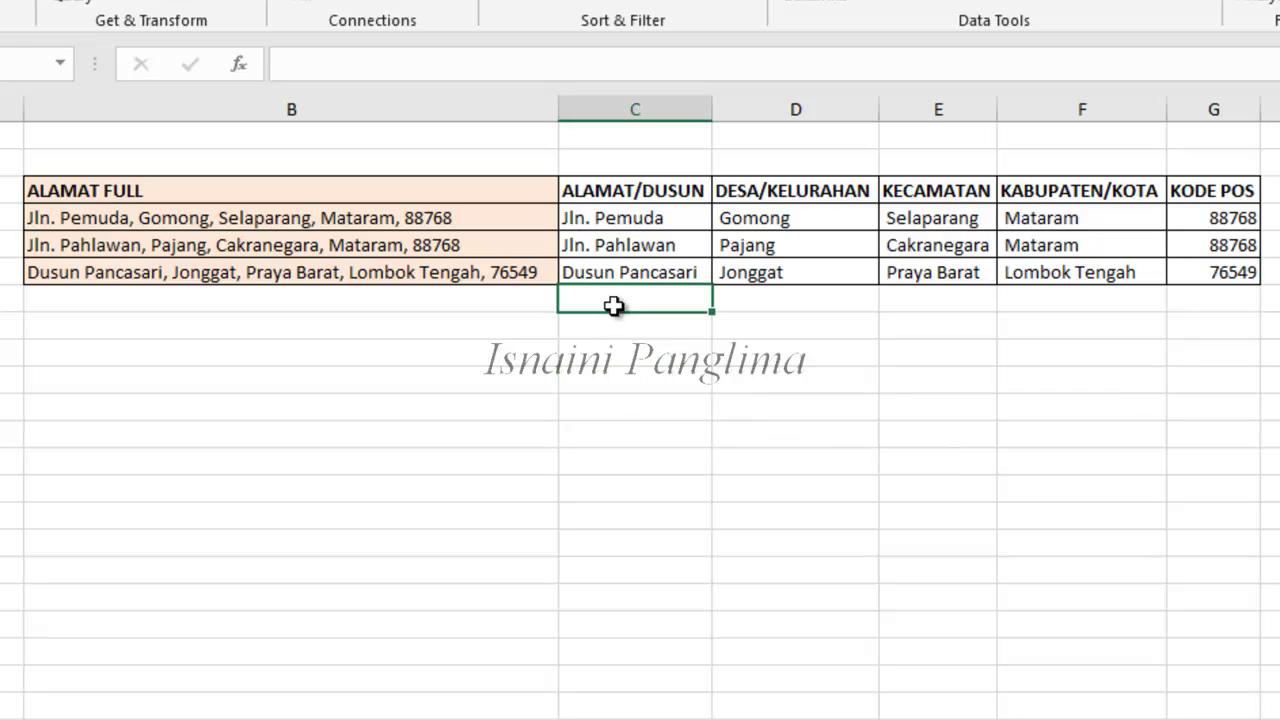
left_click(708, 406)
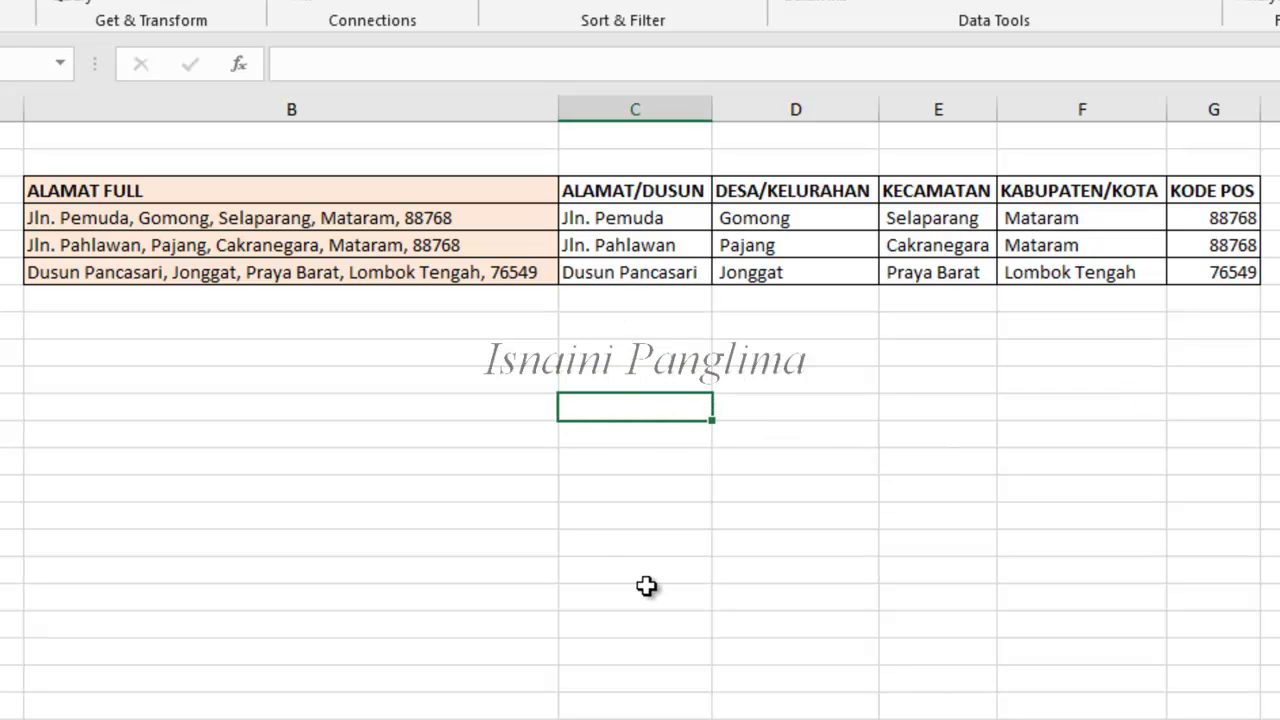
mouse_move(600, 217)
left_mouse_down()
mouse_move(1206, 209)
mouse_move(1222, 272)
left_mouse_up()
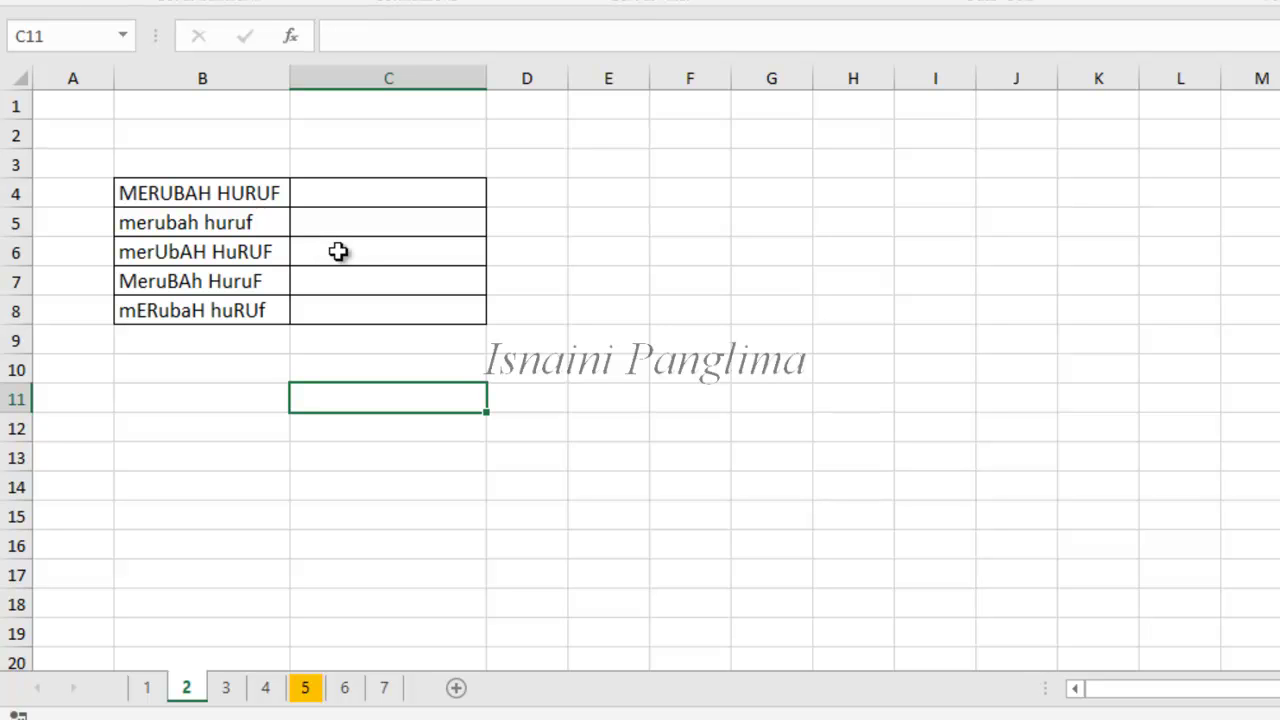
left_click(352, 258)
left_click(374, 308)
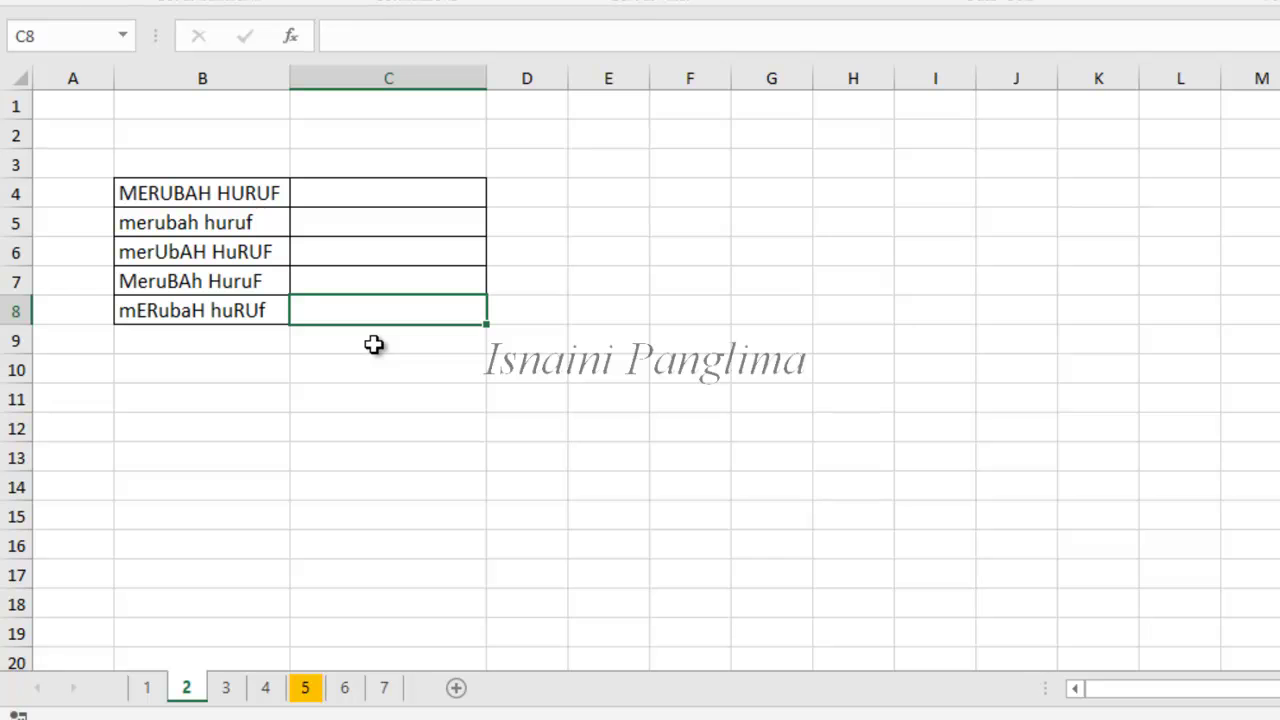
left_click(340, 393)
left_click(350, 225)
left_click(345, 281)
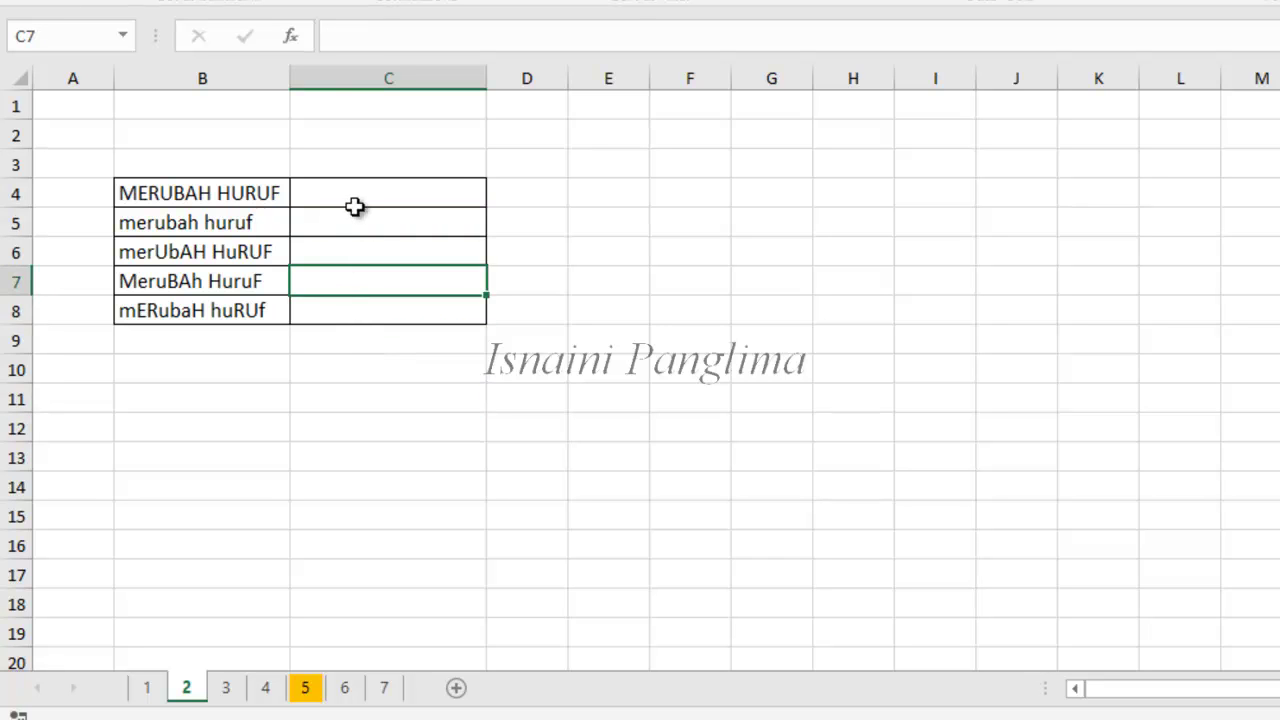
left_click(356, 198)
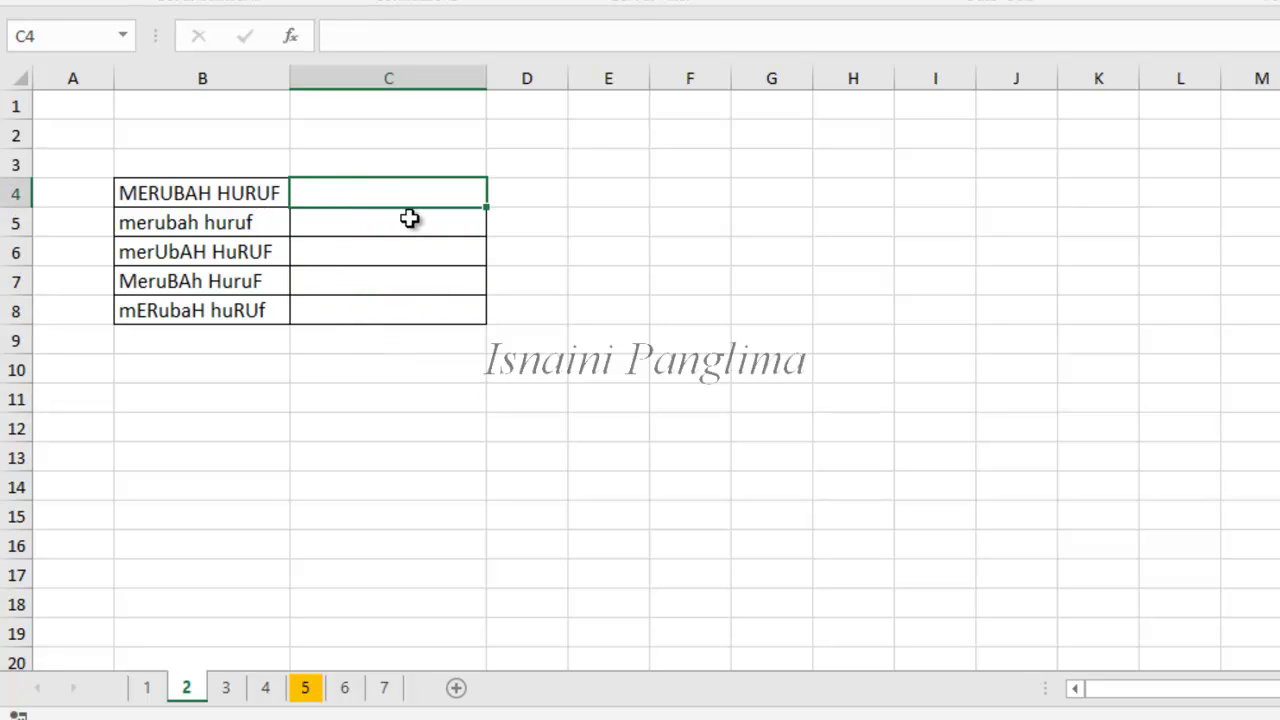
type("=")
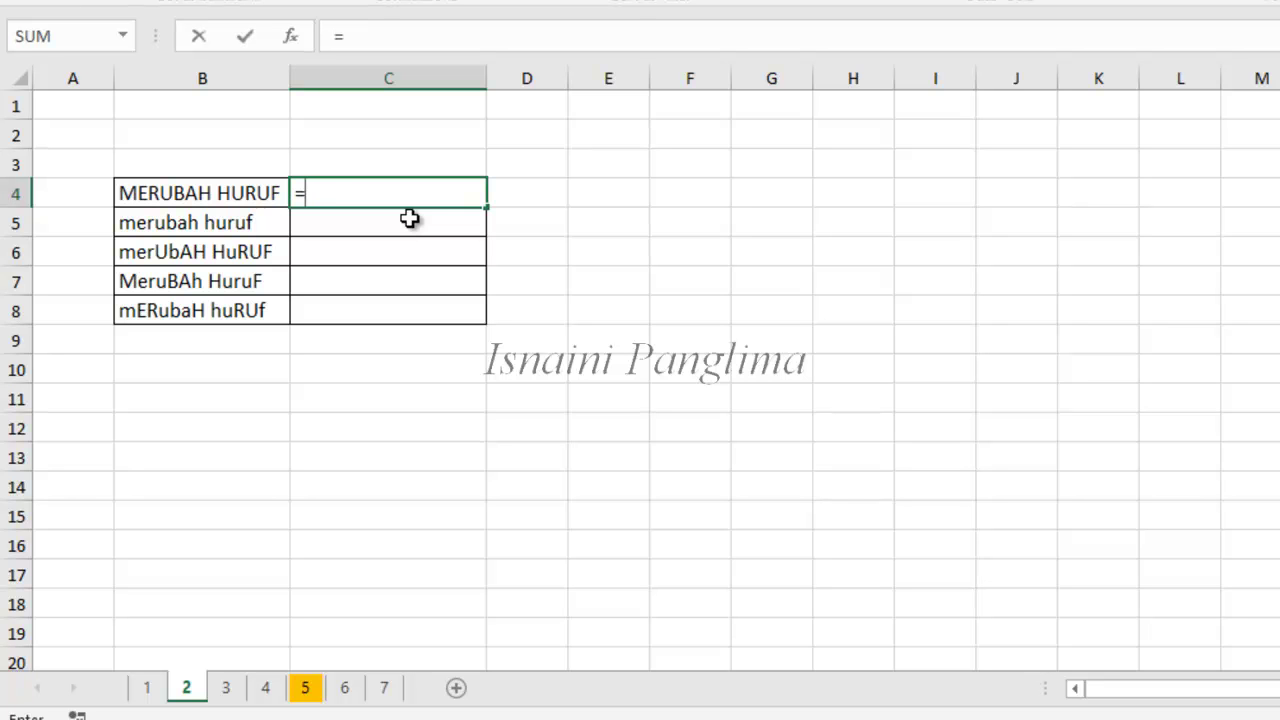
type("low")
key("Tab")
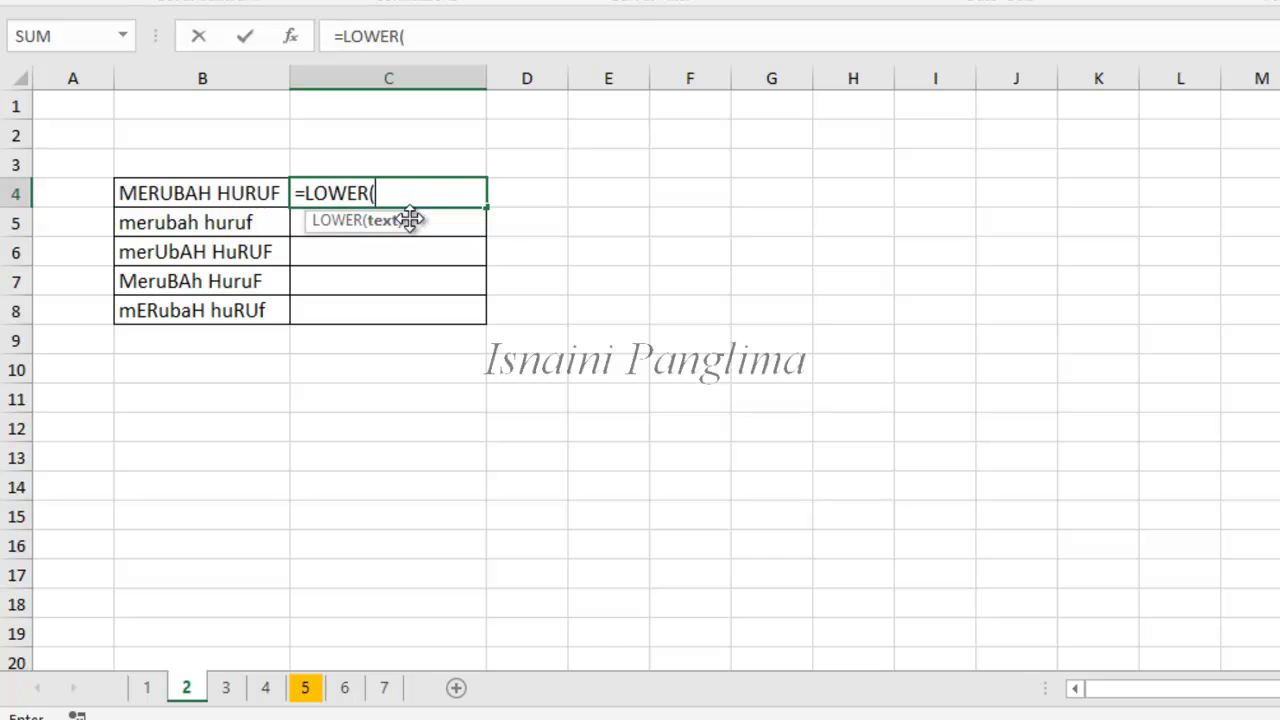
left_click(232, 196)
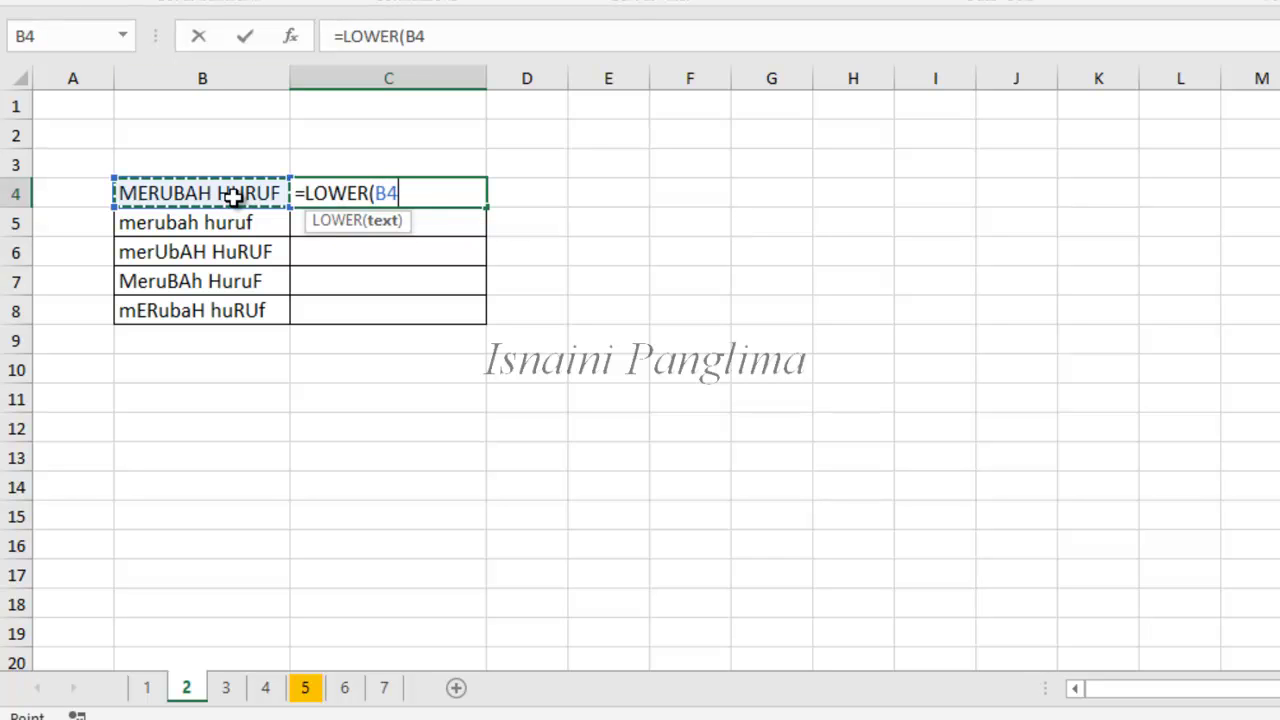
key("Return")
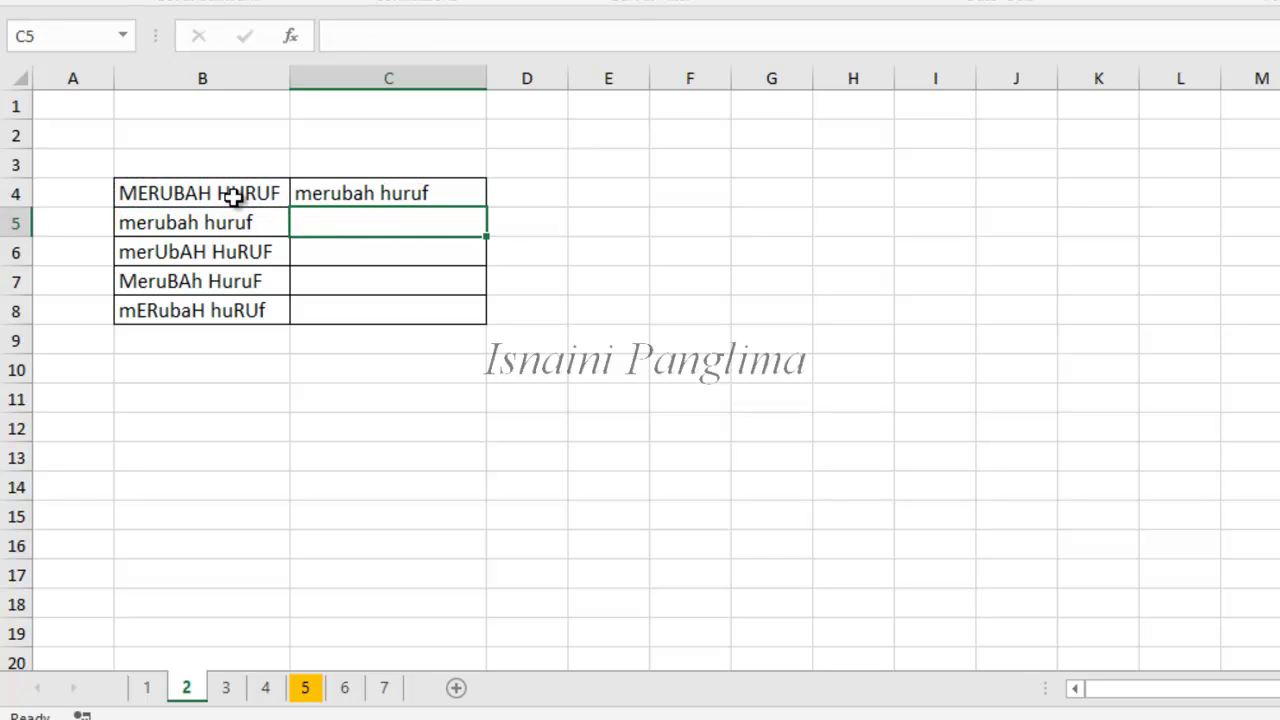
left_click(394, 194)
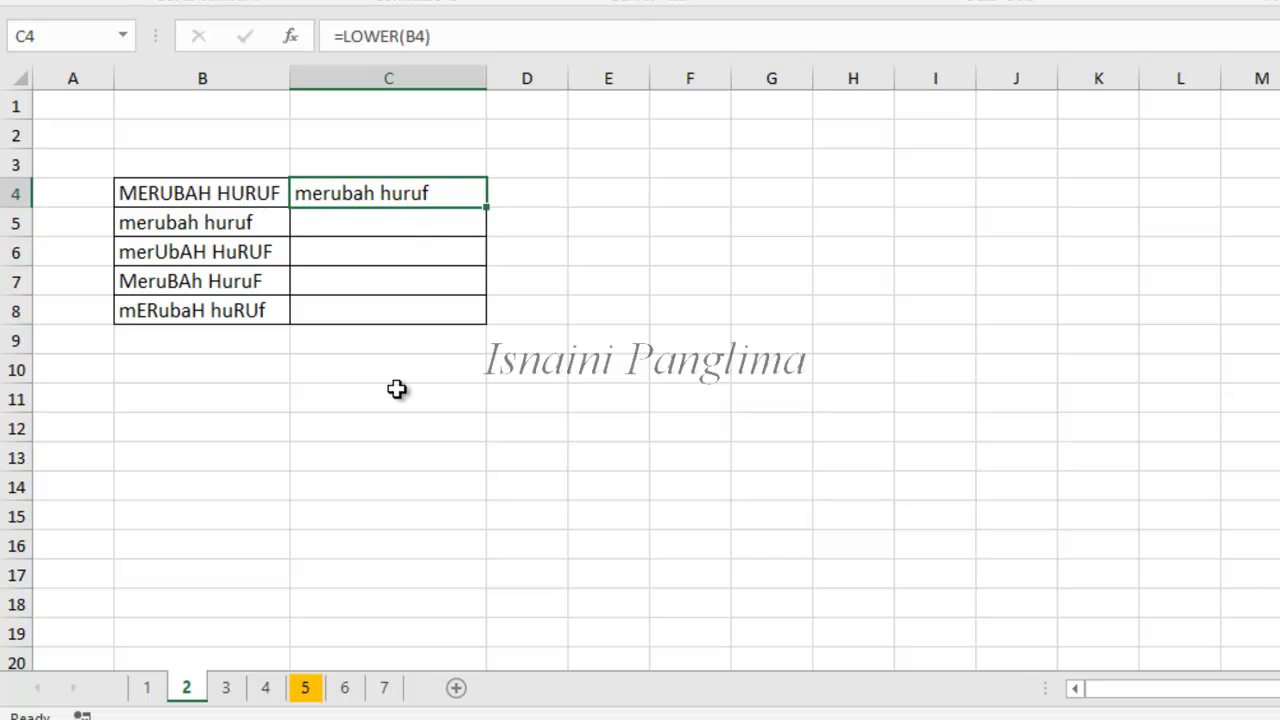
double_click(487, 210)
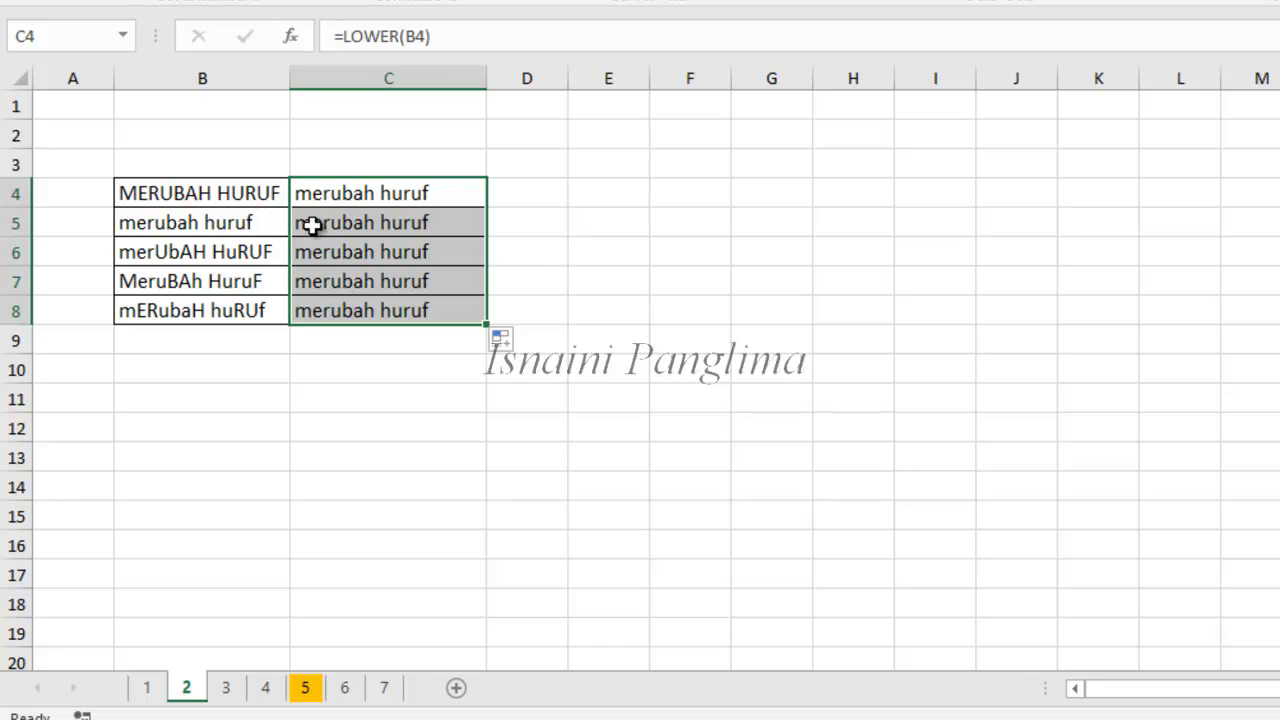
key("Delete")
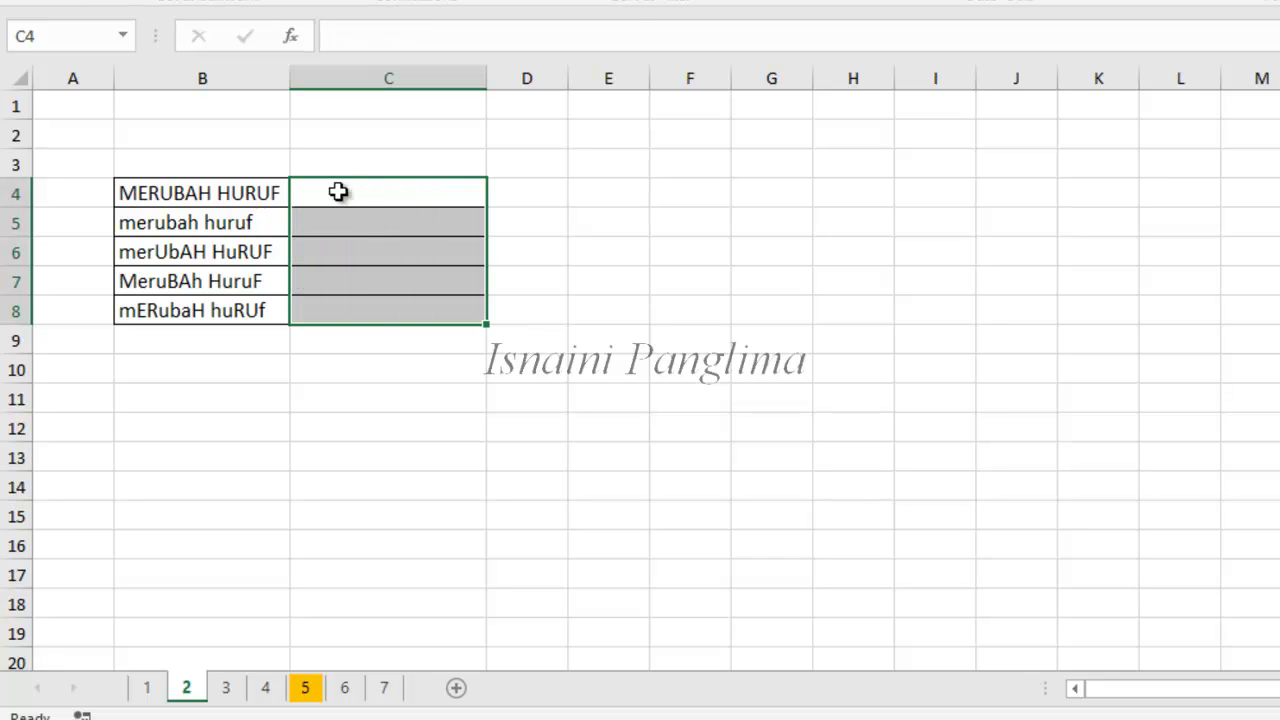
Fill C4:C8 with =PROPER(B4) showing Merubah Huruf, then clear those results
left_click(364, 197)
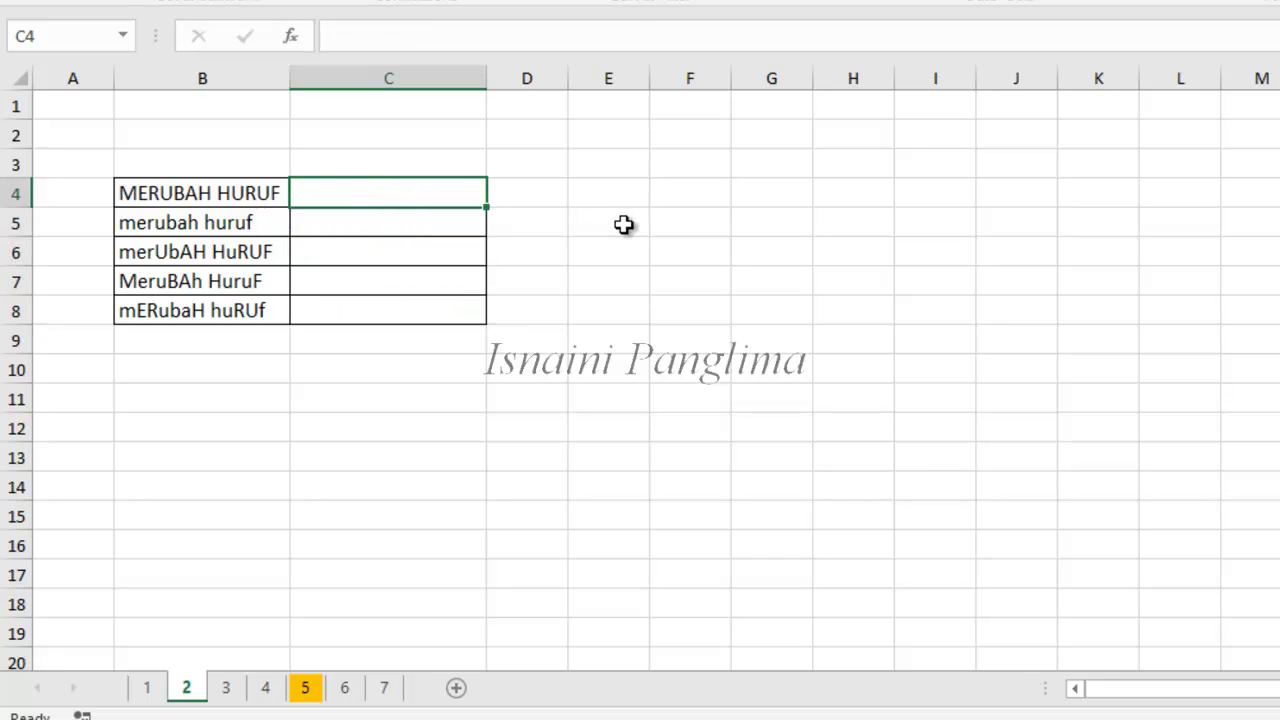
type("=")
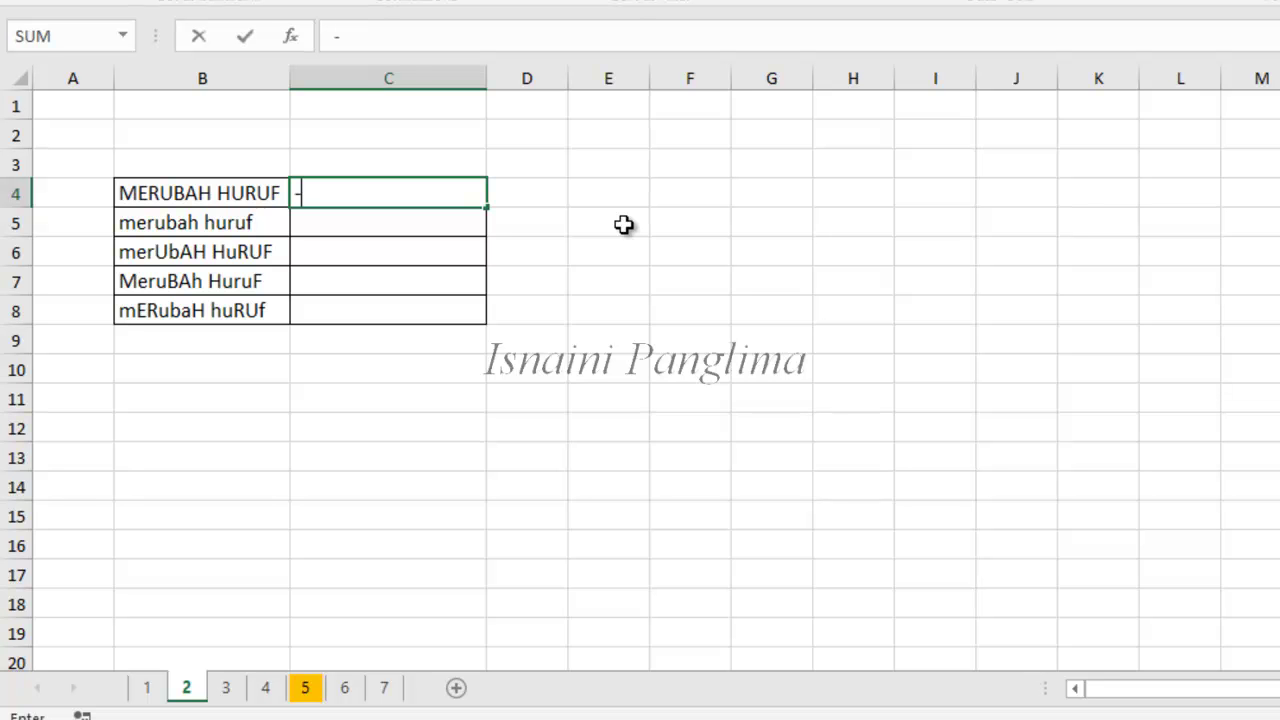
type("=pro")
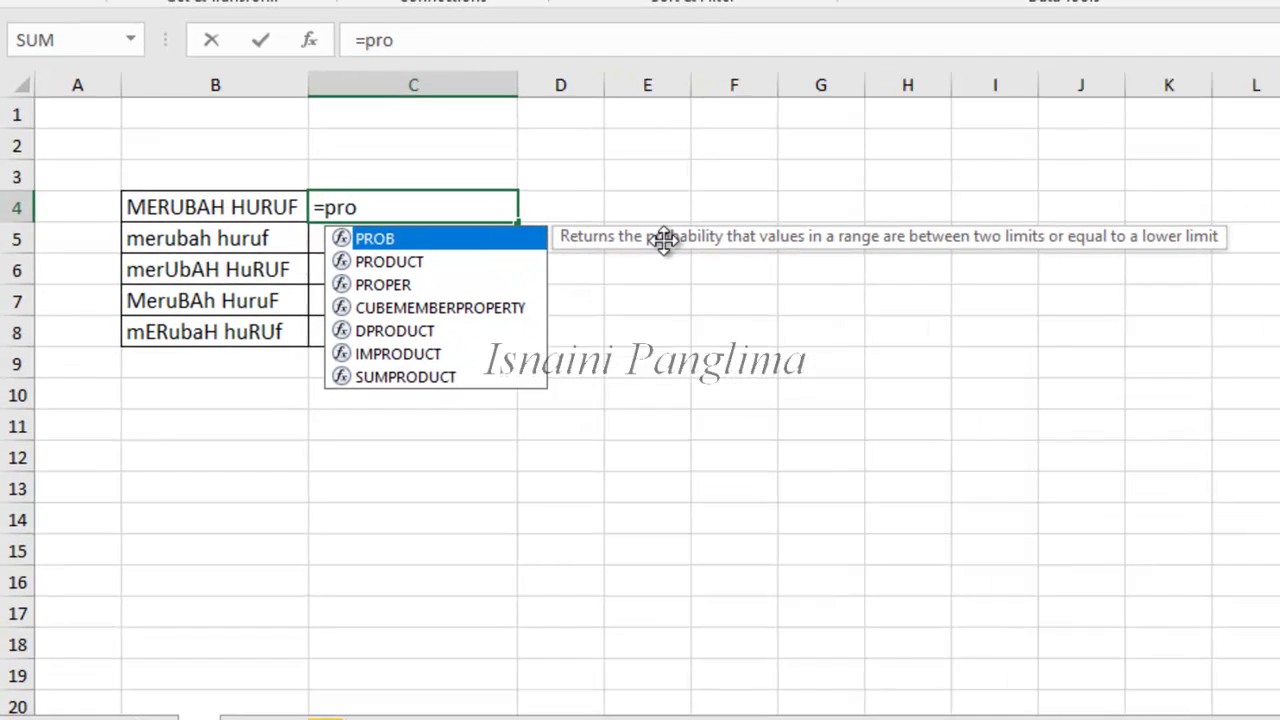
type("p")
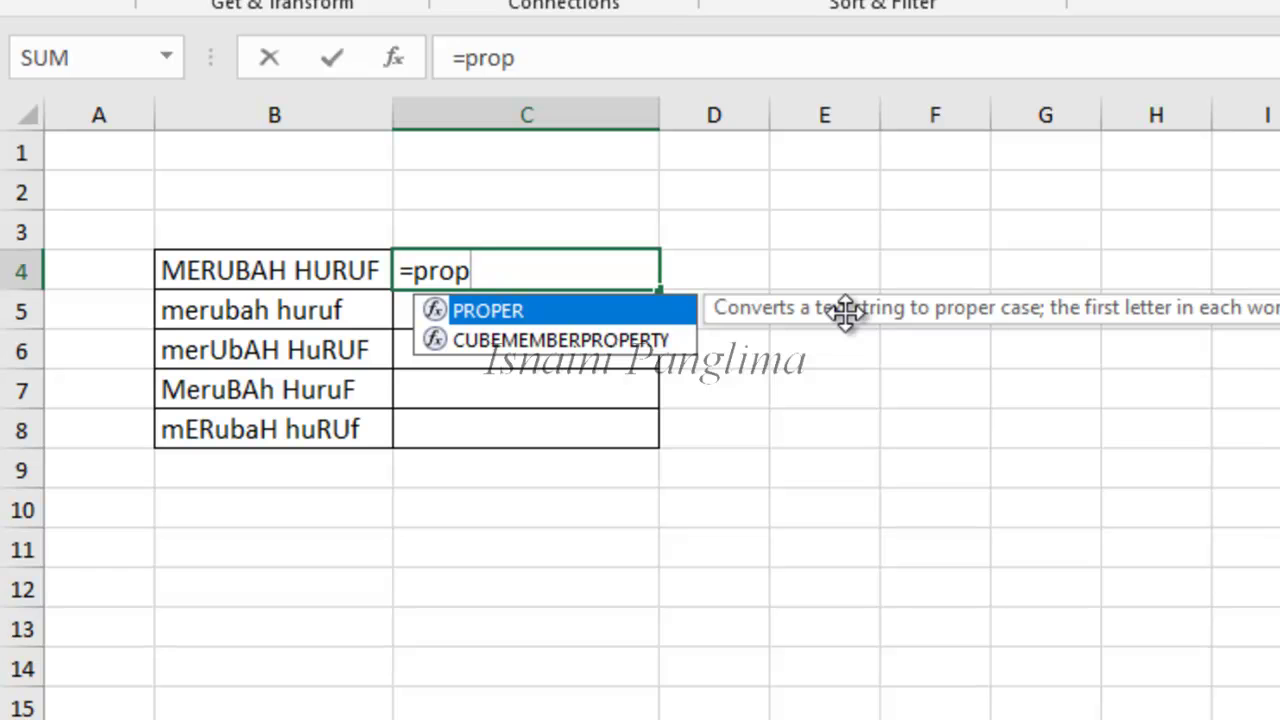
key("Tab")
type("B40")
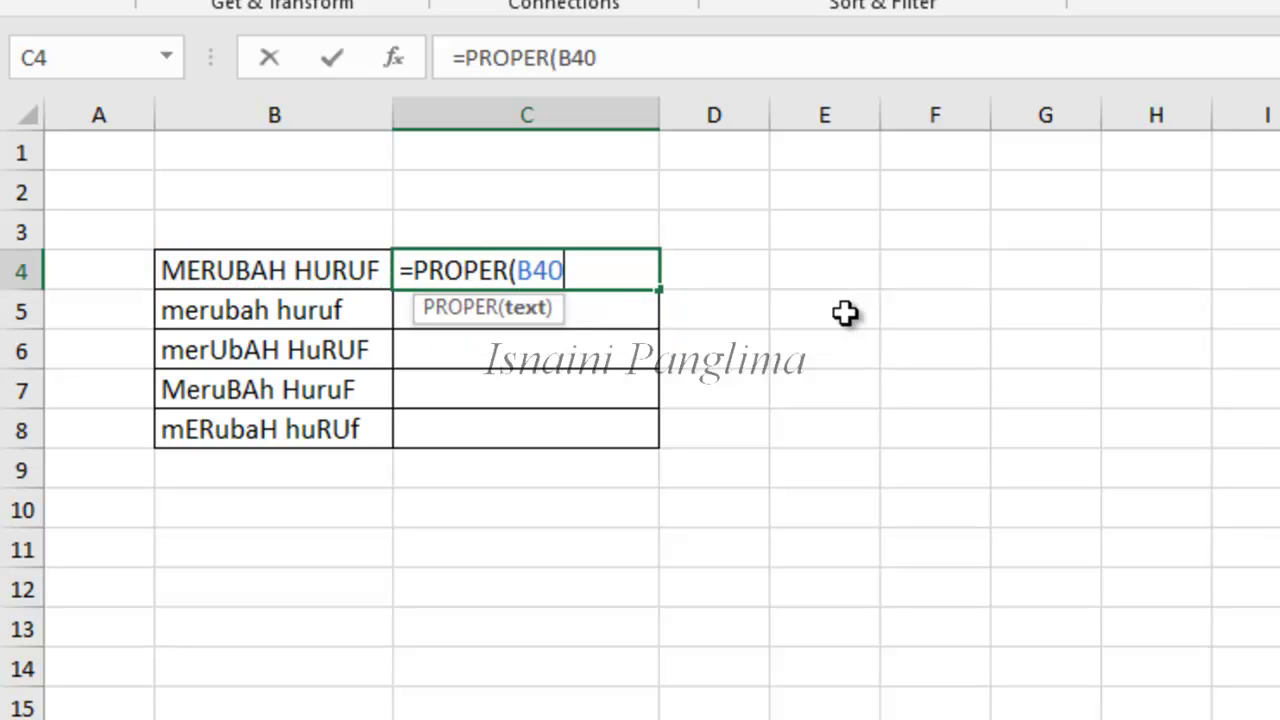
type(")")
key("Return")
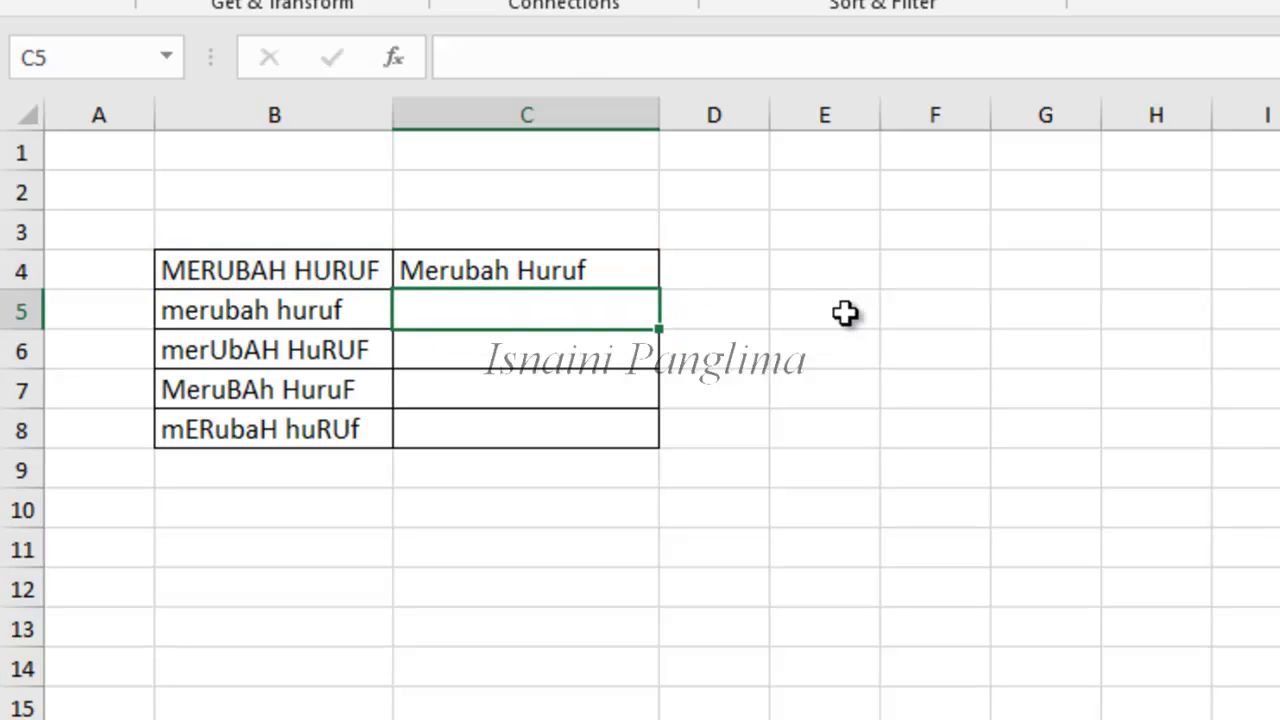
key("Up")
double_click(657, 288)
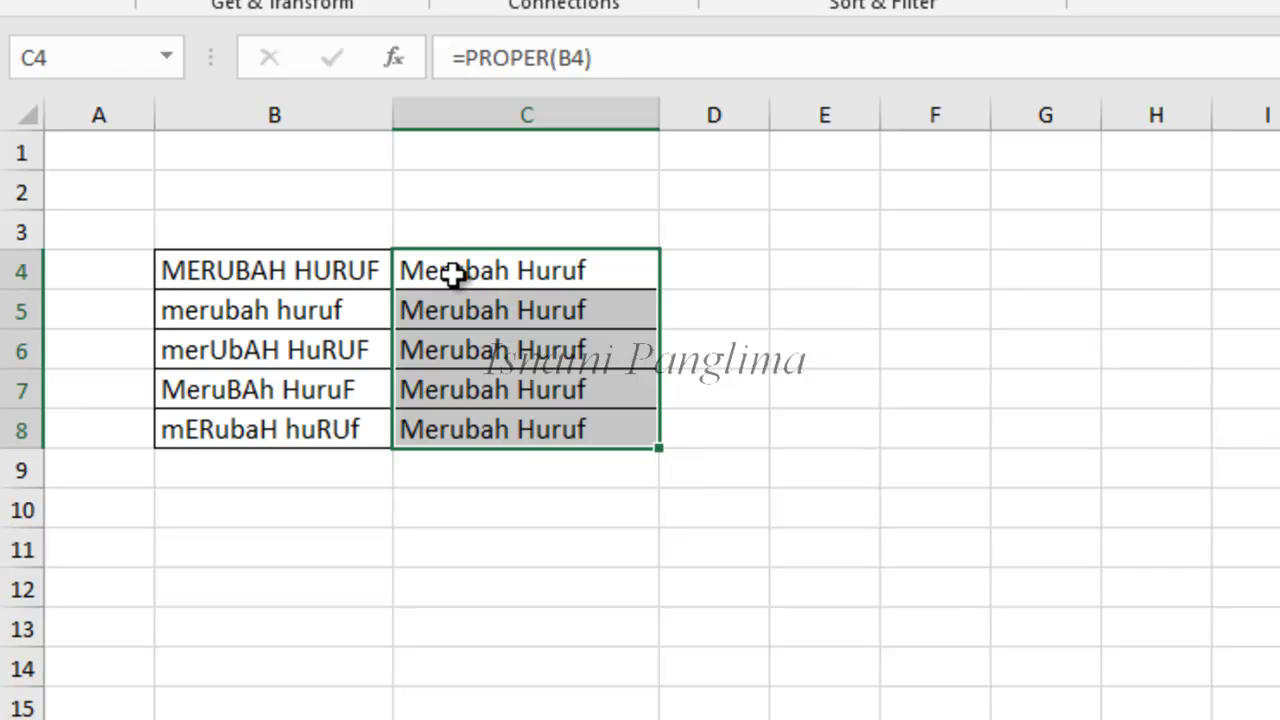
key("Delete")
Enter =UPPER(B4) in cell C4
type("=")
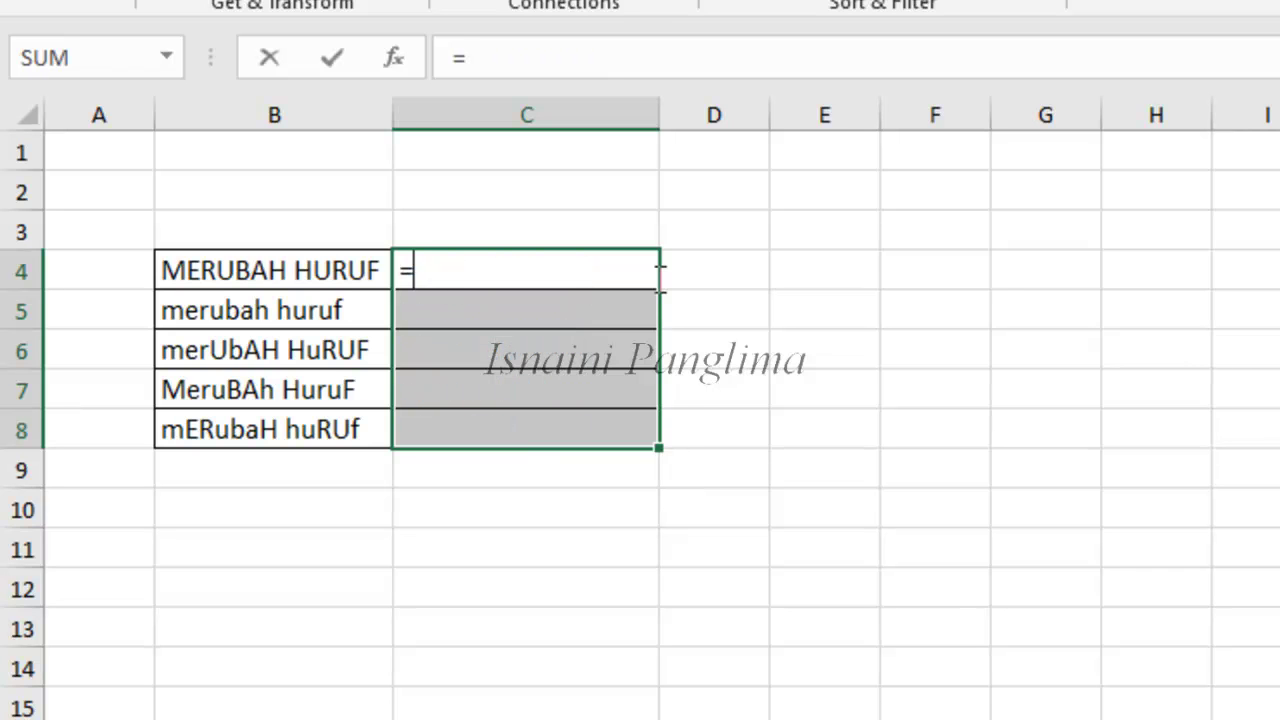
key("Escape")
left_click(655, 280)
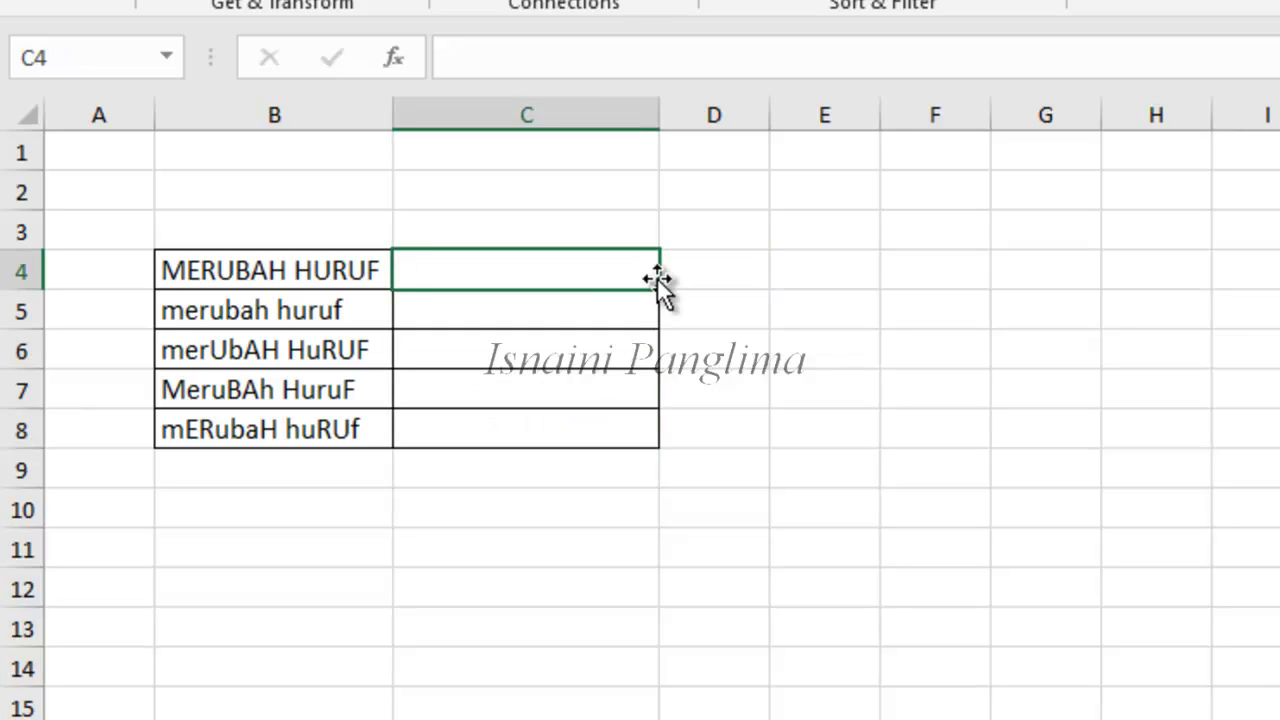
type("=upper")
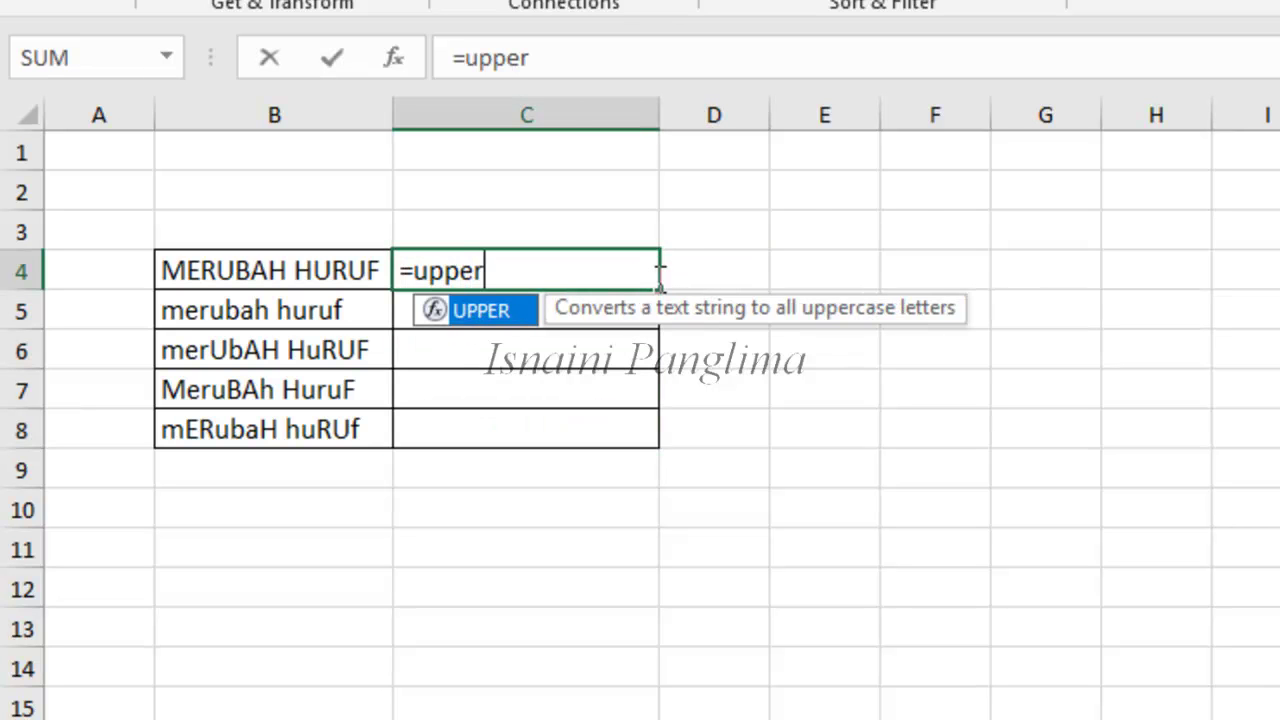
key("Tab")
key("Left")
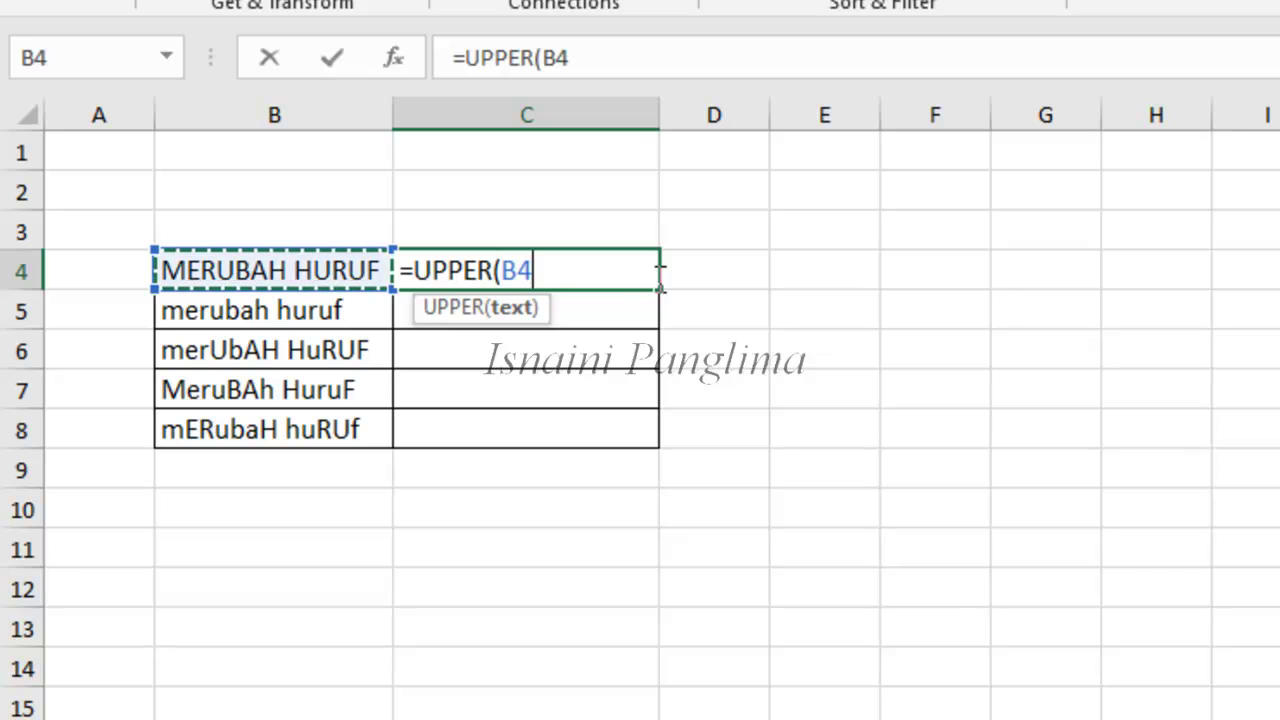
type("0")
key("BackSpace")
type(")")
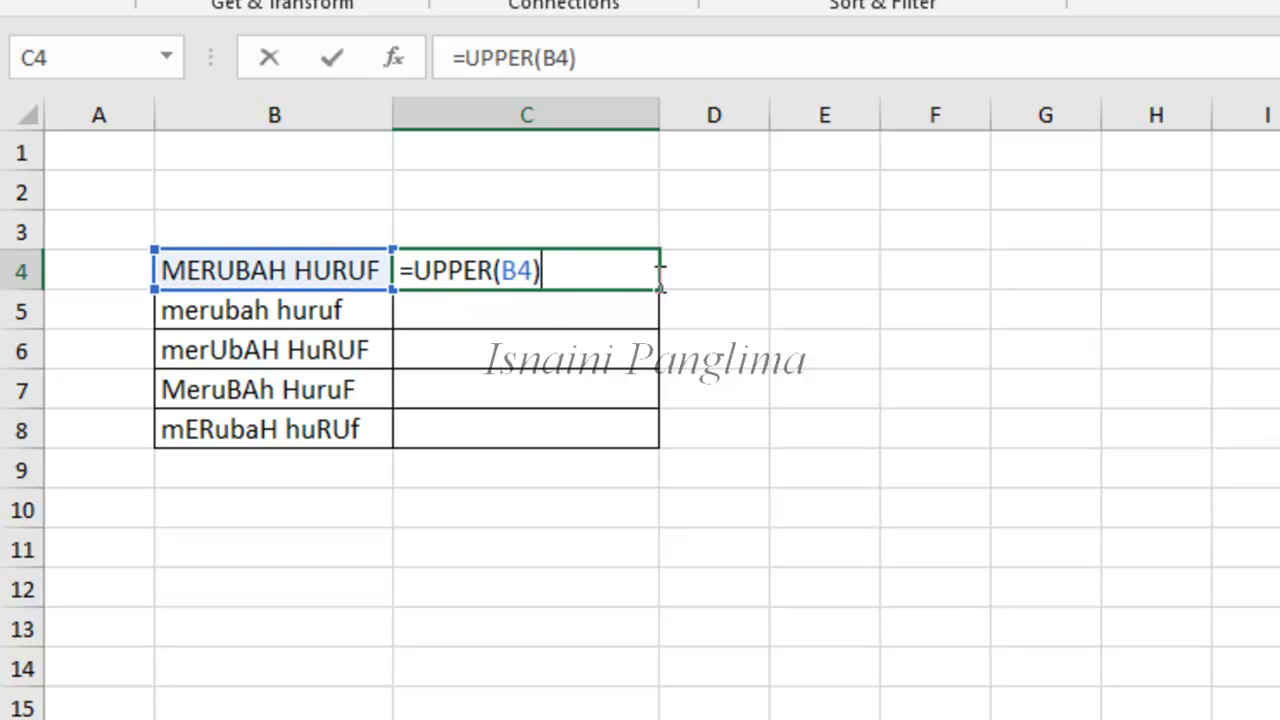
key("Return")
Copy the UPPER formula down to C8
left_click(655, 278)
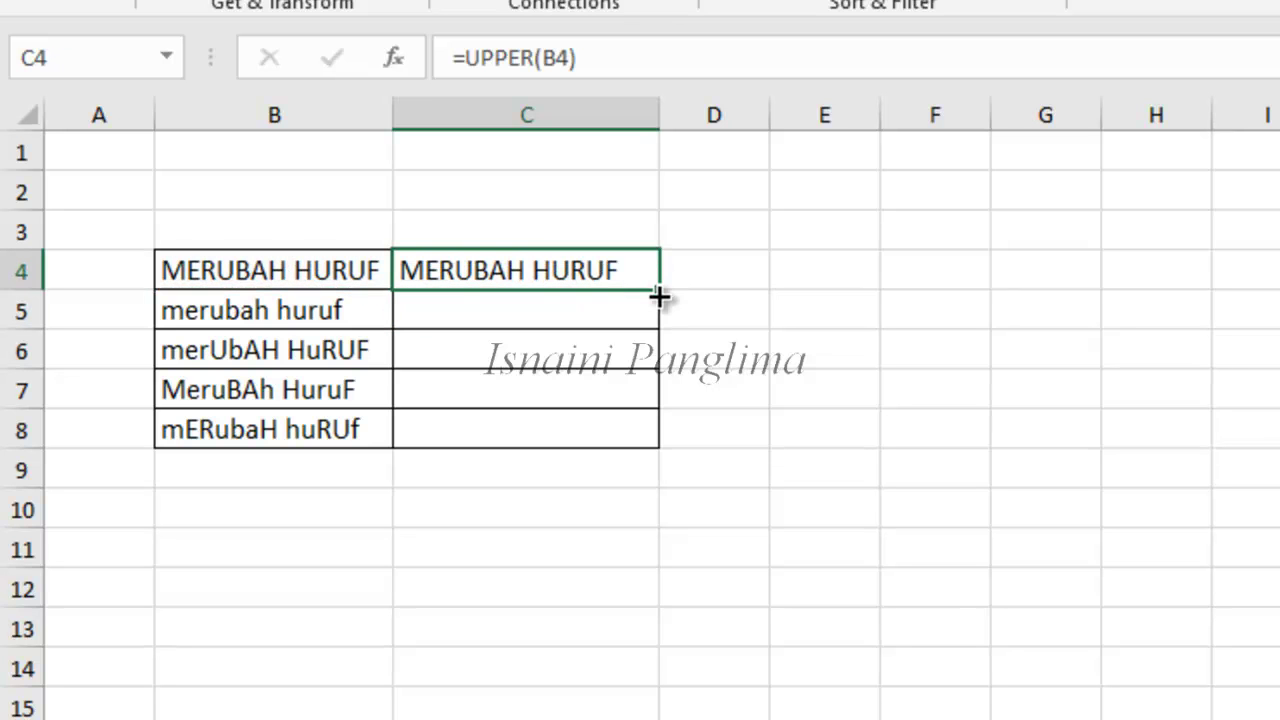
double_click(657, 292)
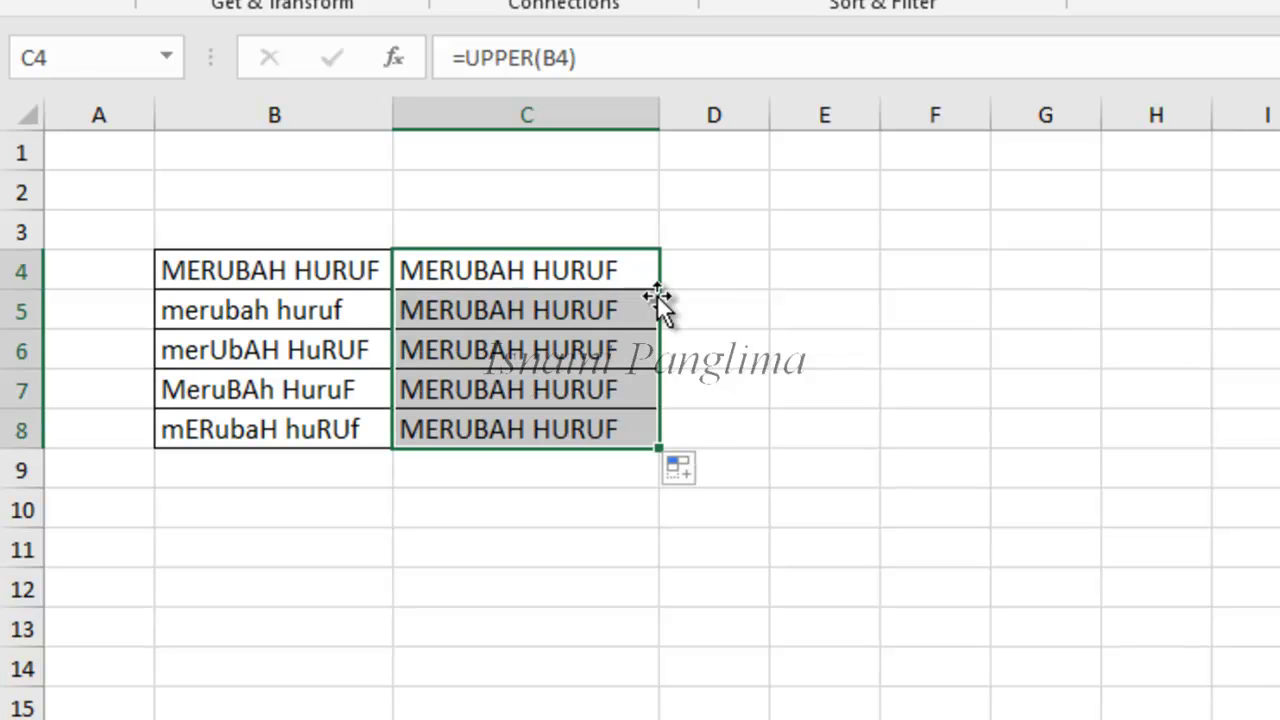
left_click(752, 479)
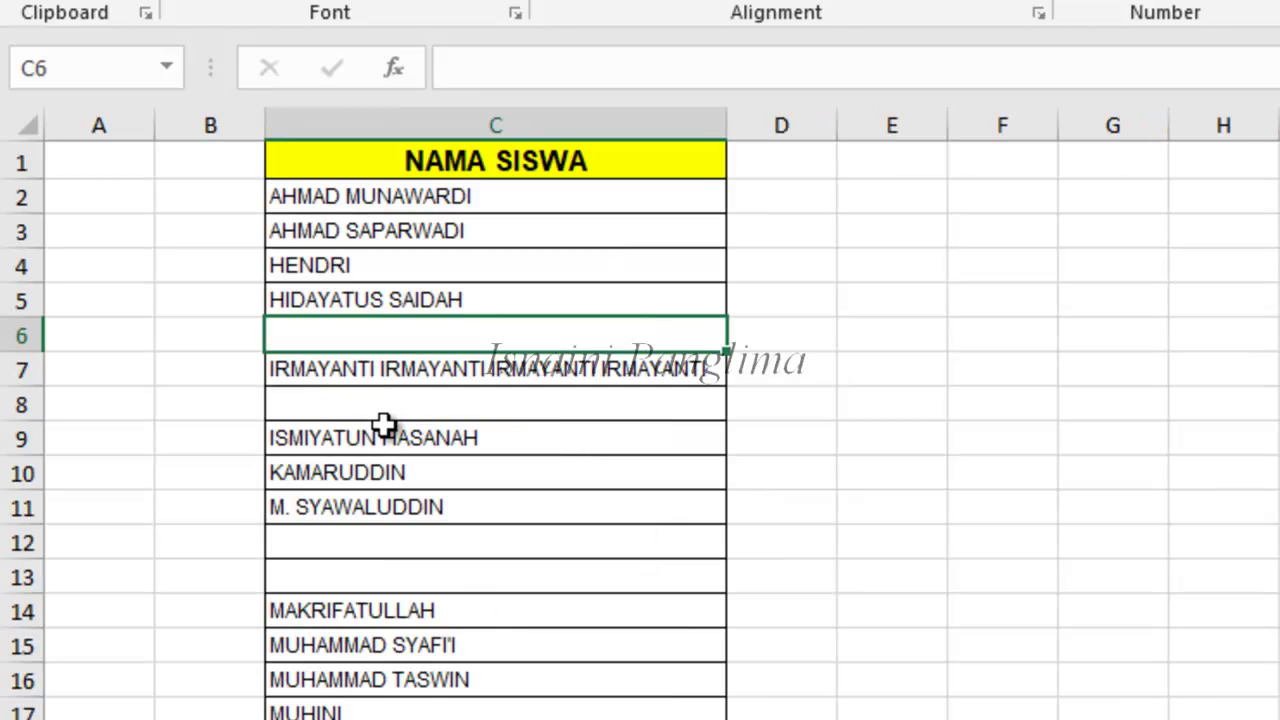
scroll(477, 484, "down", 3)
scroll(511, 520, "down", 4)
scroll(523, 549, "down", 8)
scroll(527, 615, "up", 5)
scroll(510, 607, "up", 8)
left_click(300, 198)
scroll(325, 410, "up", 2)
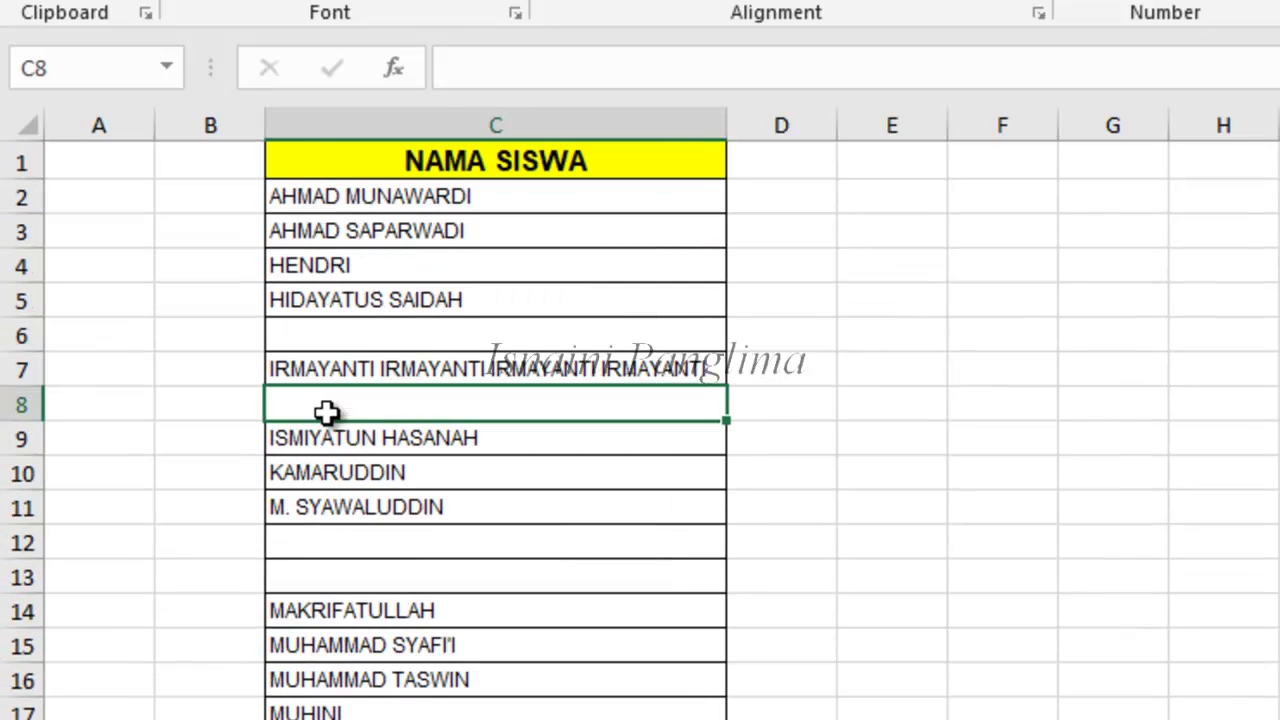
left_click(320, 336)
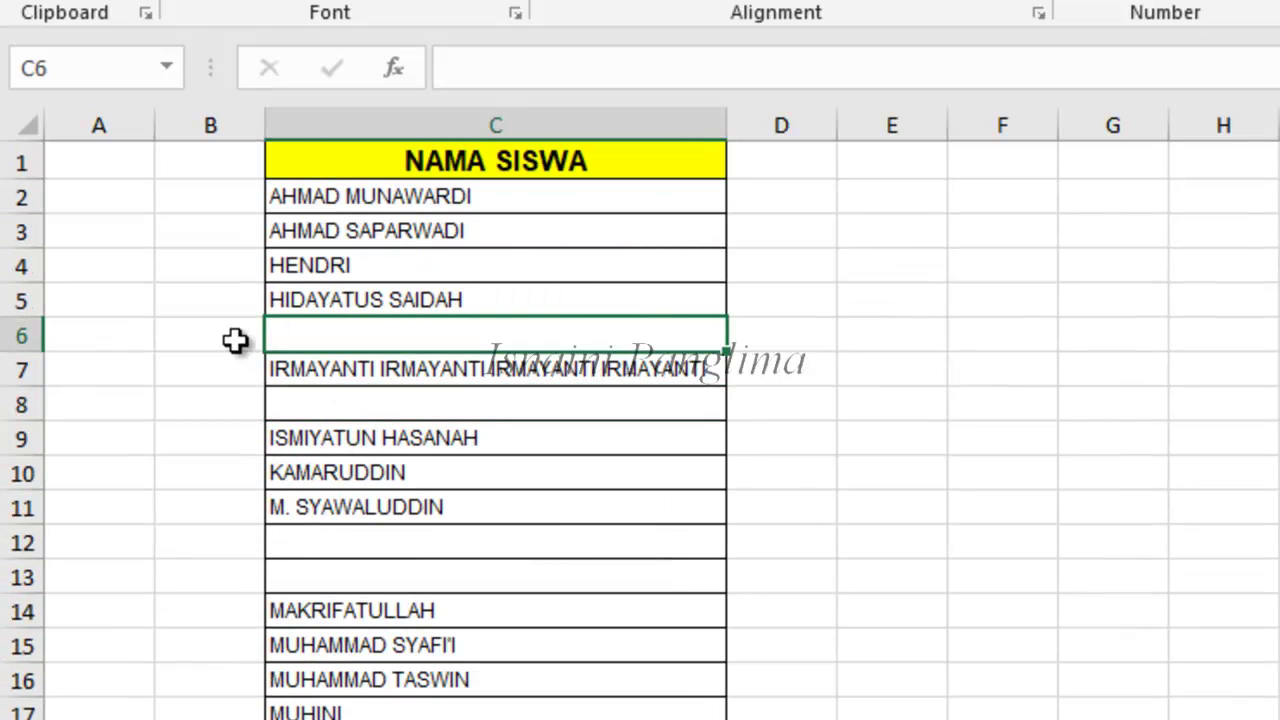
left_click(320, 403)
left_click(336, 545)
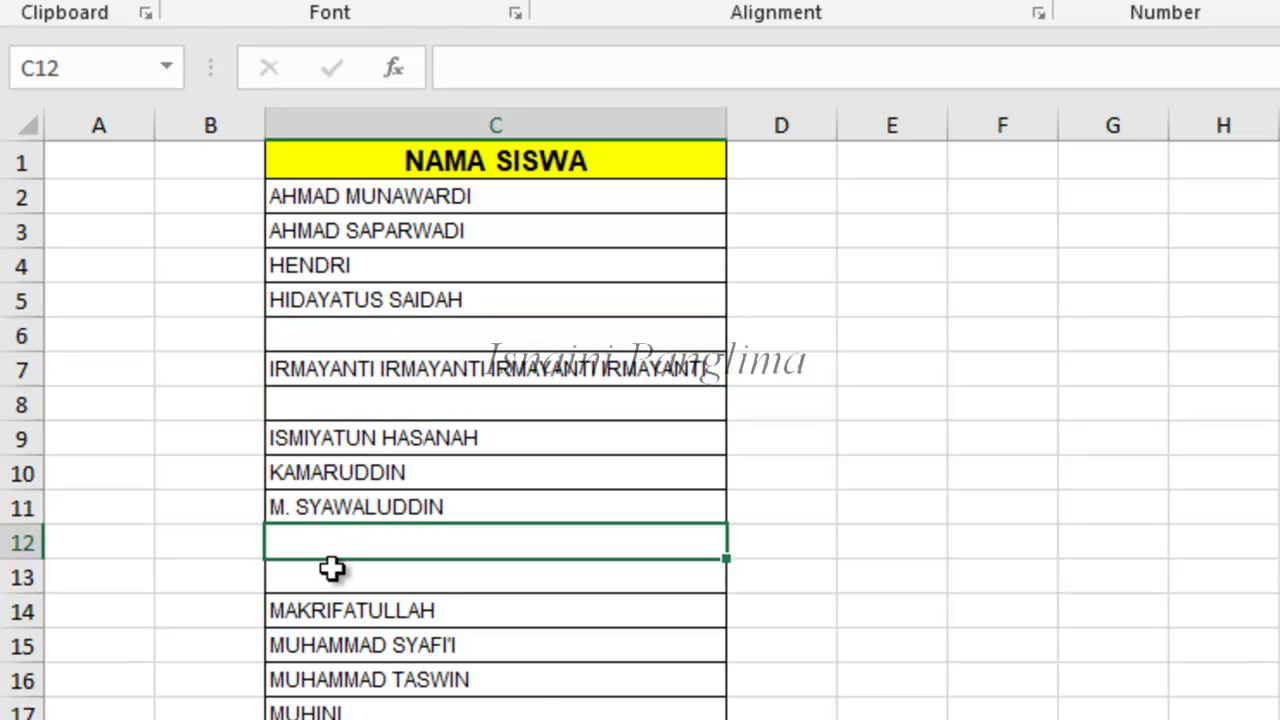
left_click(313, 337)
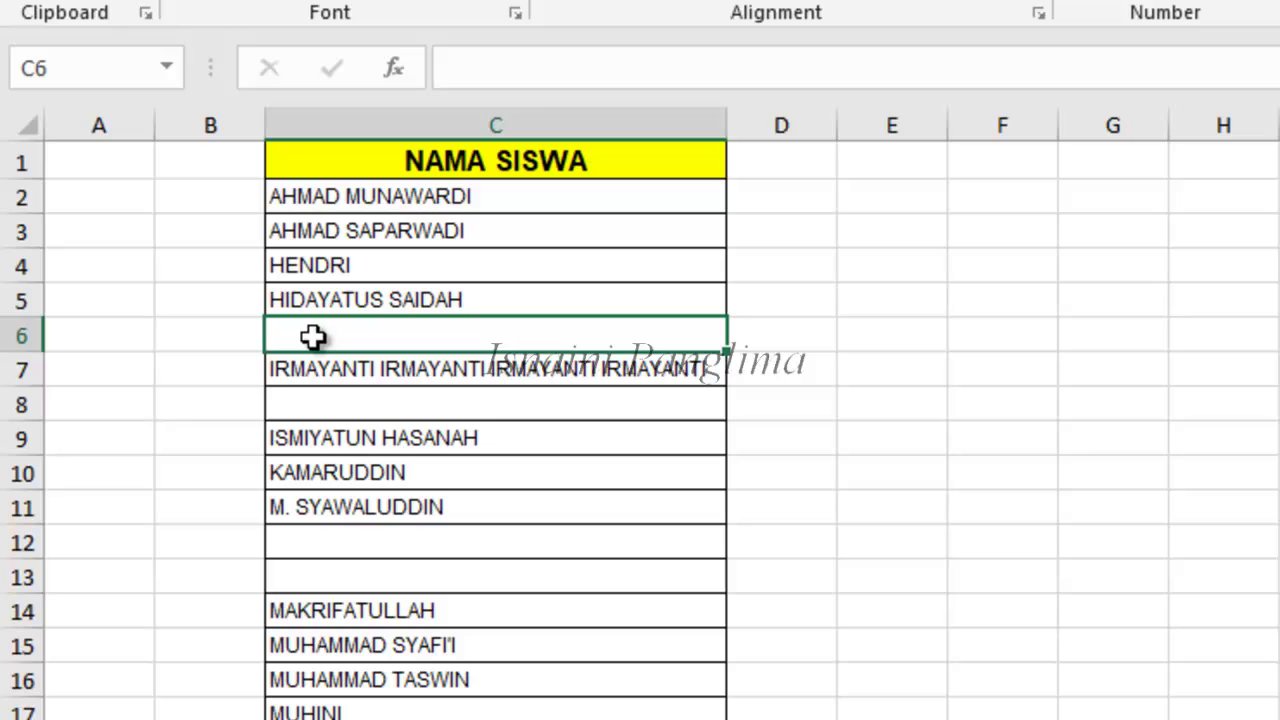
left_click(299, 397)
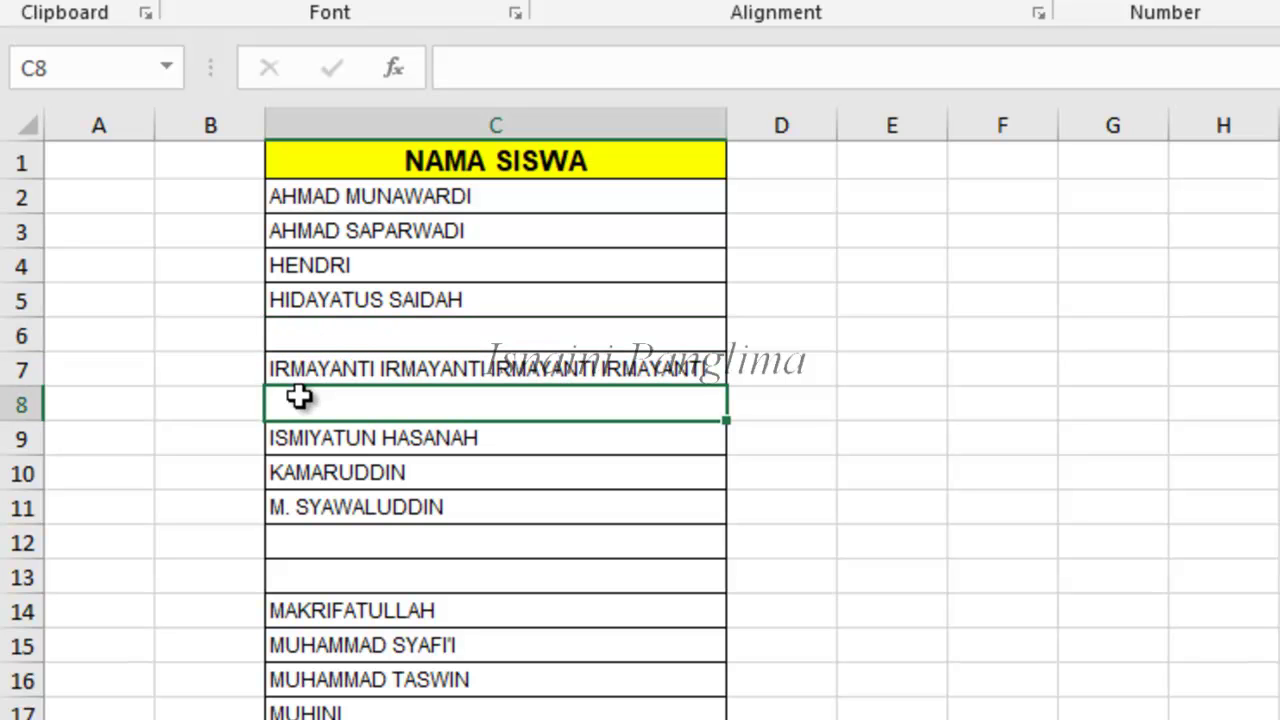
left_click(323, 337)
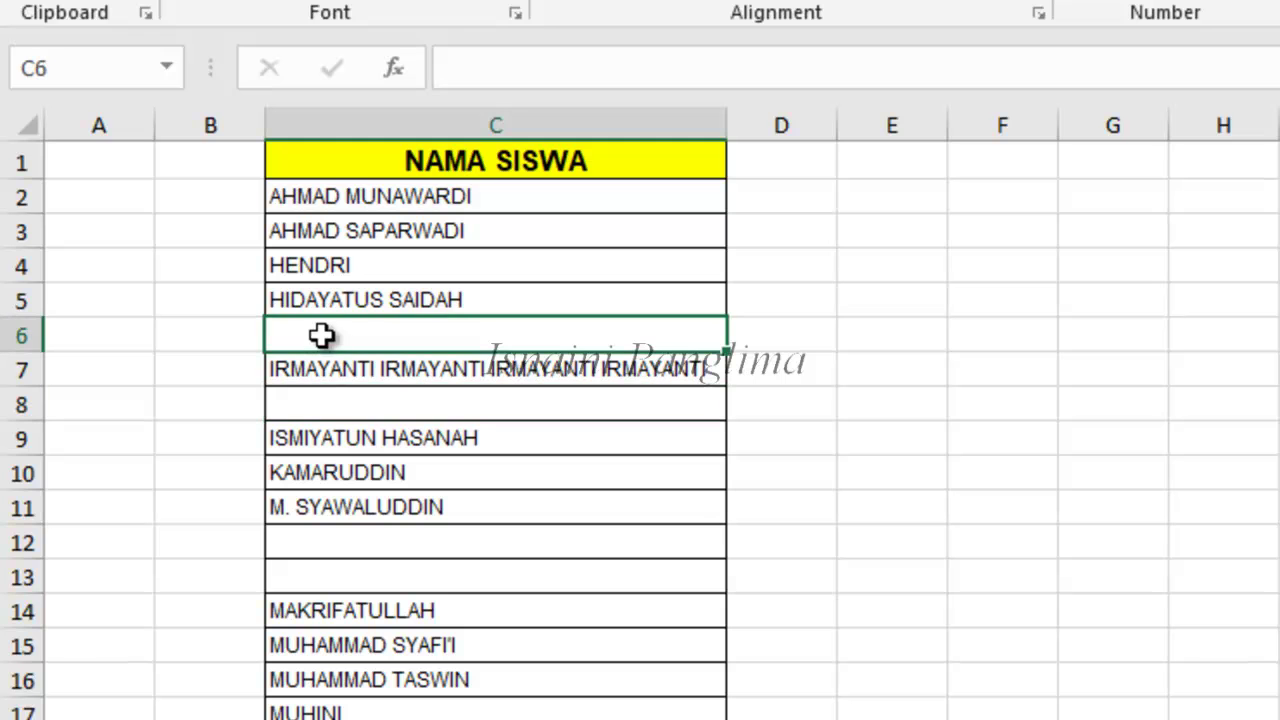
left_click(340, 411)
left_click(364, 544)
left_click(348, 565)
scroll(408, 634, "down", 1)
scroll(434, 640, "down", 2)
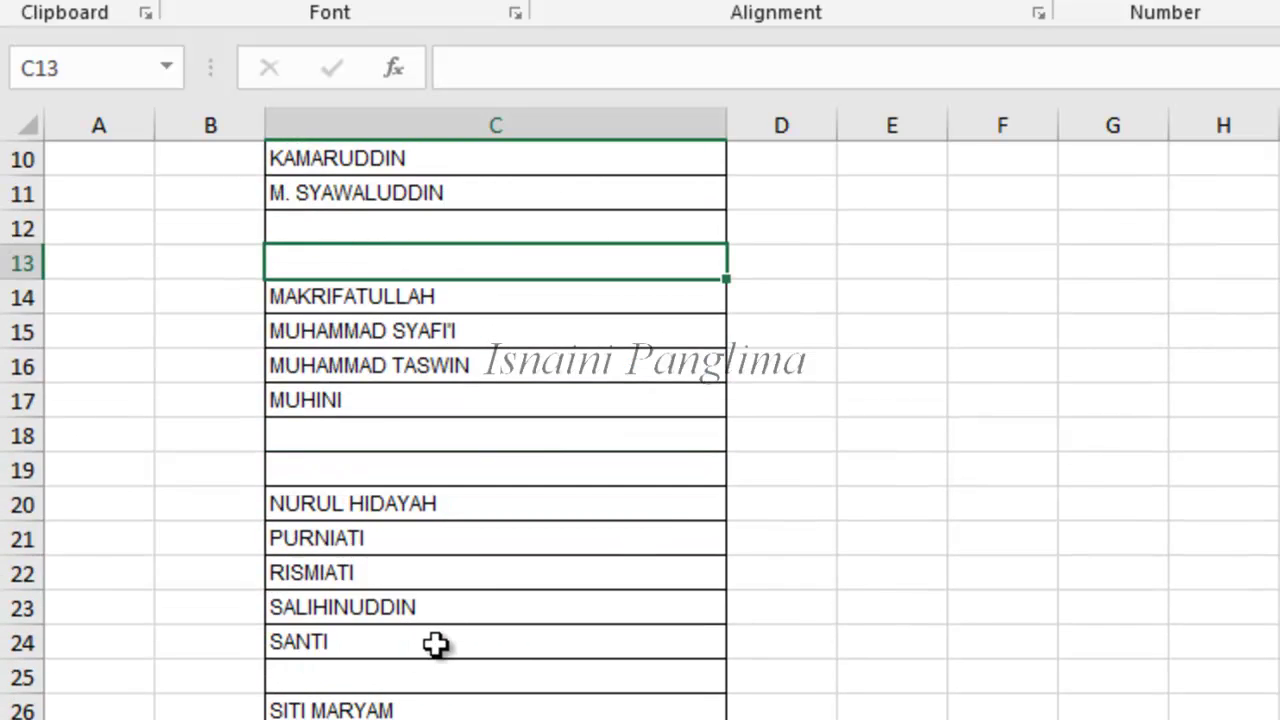
scroll(458, 640, "down", 6)
scroll(466, 640, "down", 7)
scroll(484, 633, "down", 7)
scroll(508, 623, "up", 11)
scroll(527, 622, "up", 9)
scroll(530, 623, "up", 3)
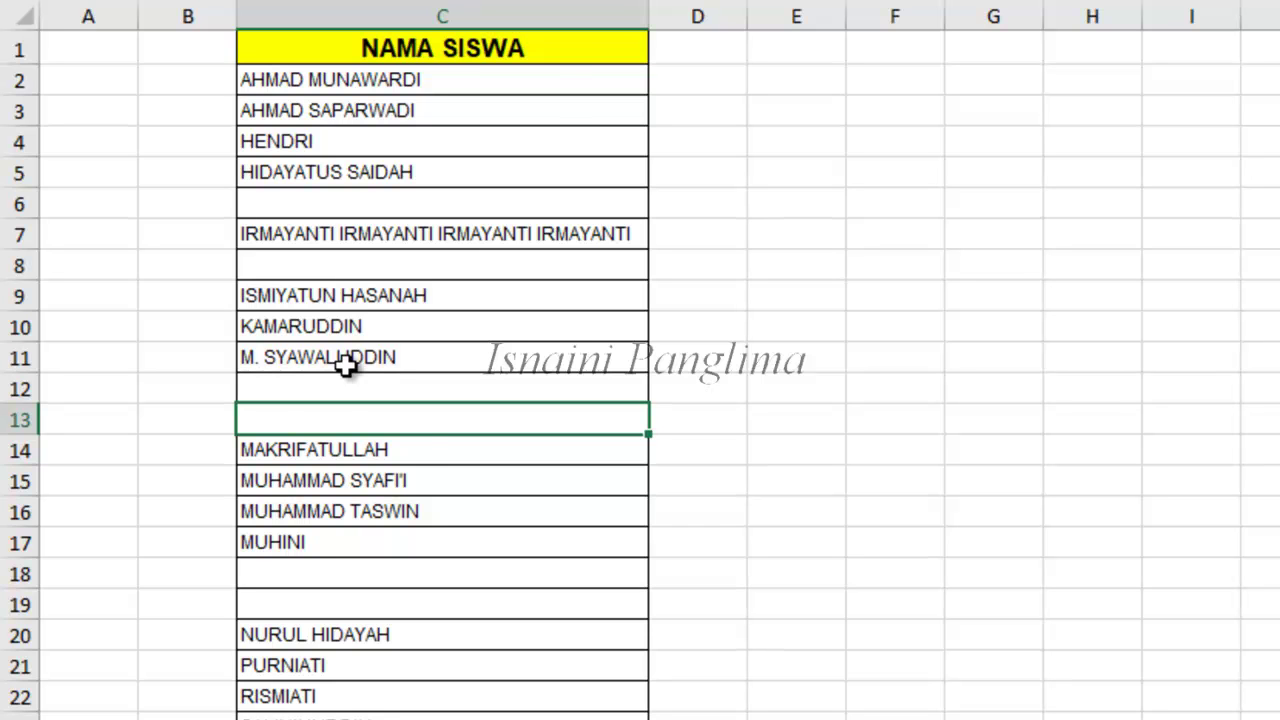
scroll(380, 390, "down", 14)
scroll(395, 394, "up", 11)
scroll(410, 394, "up", 3)
Select the column C name list and pick its Blanks with Go To Special
left_click_drag(354, 83, 380, 696)
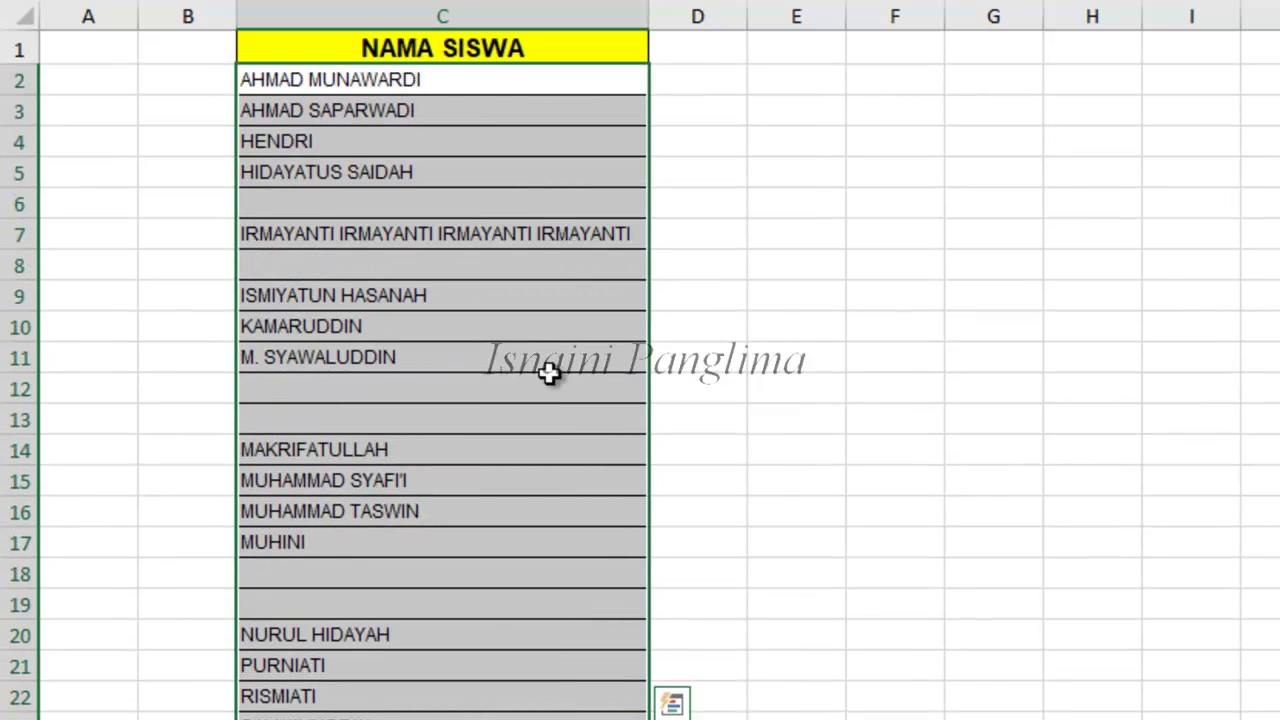
key("ctrl+g")
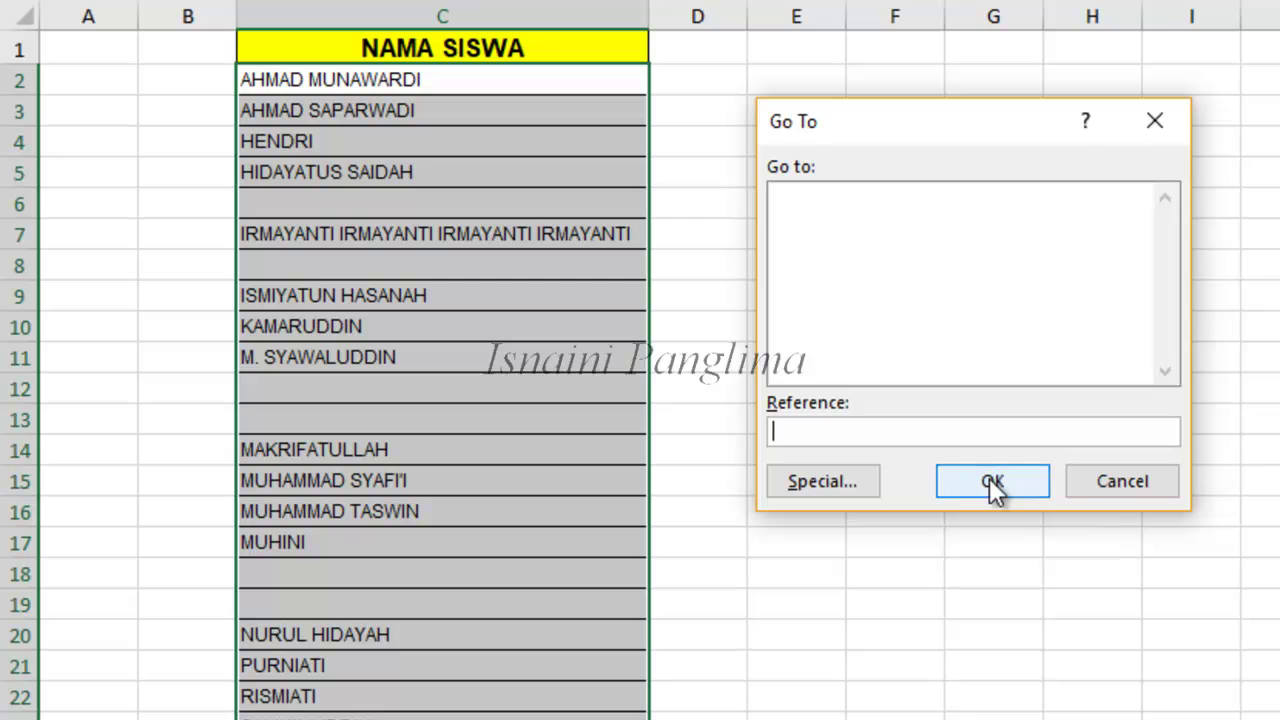
left_click(832, 481)
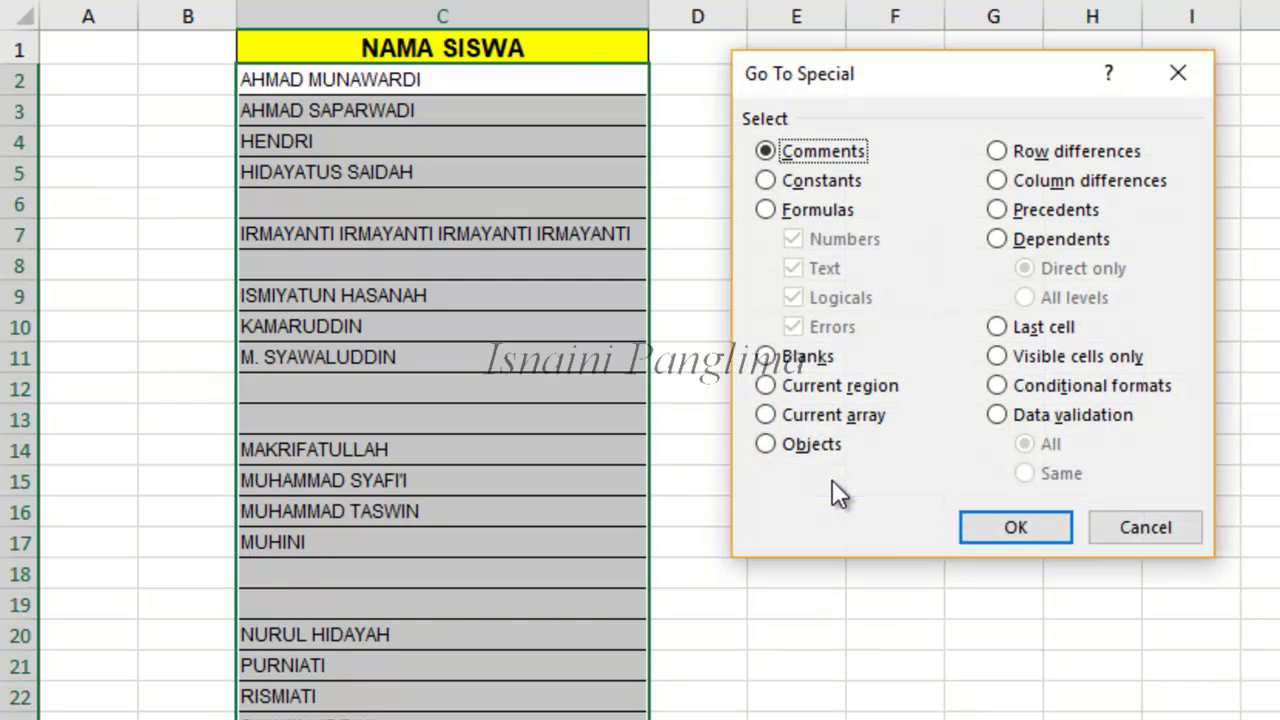
left_click(820, 356)
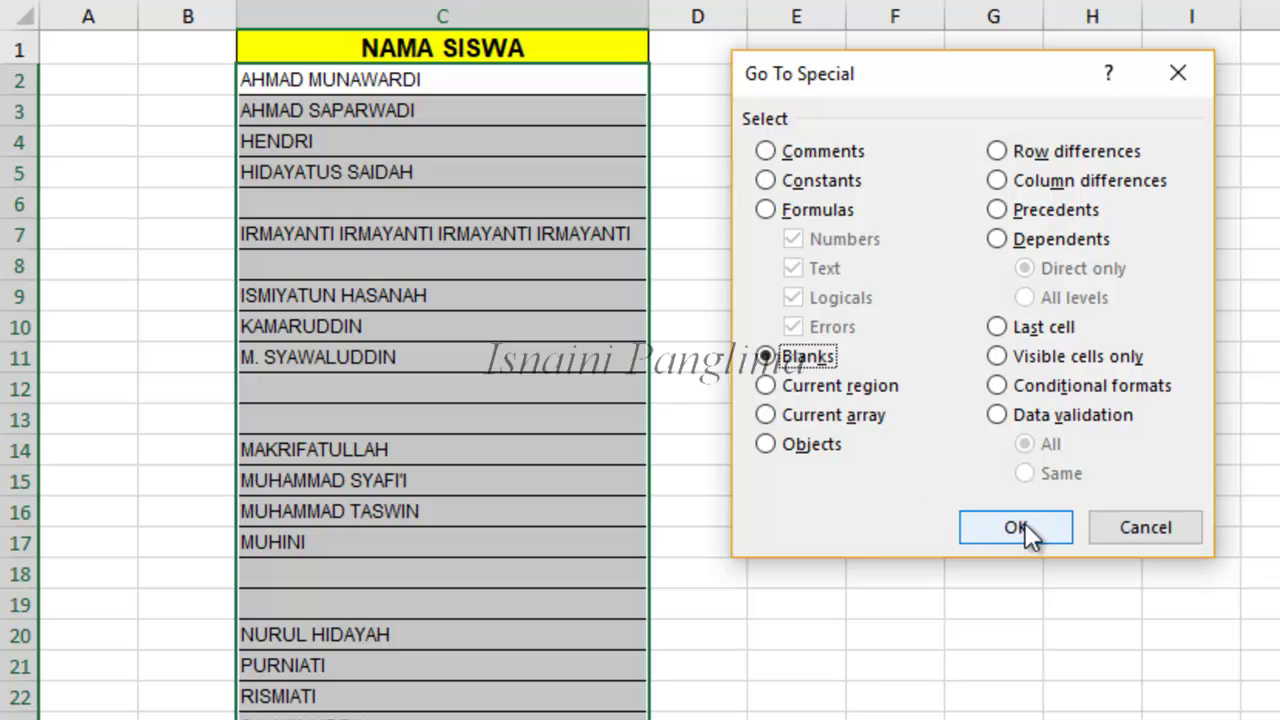
left_click(1024, 522)
scroll(480, 343, "down", 4)
scroll(400, 360, "down", 5)
scroll(417, 388, "down", 9)
scroll(457, 443, "up", 6)
scroll(457, 474, "up", 10)
scroll(460, 474, "up", 2)
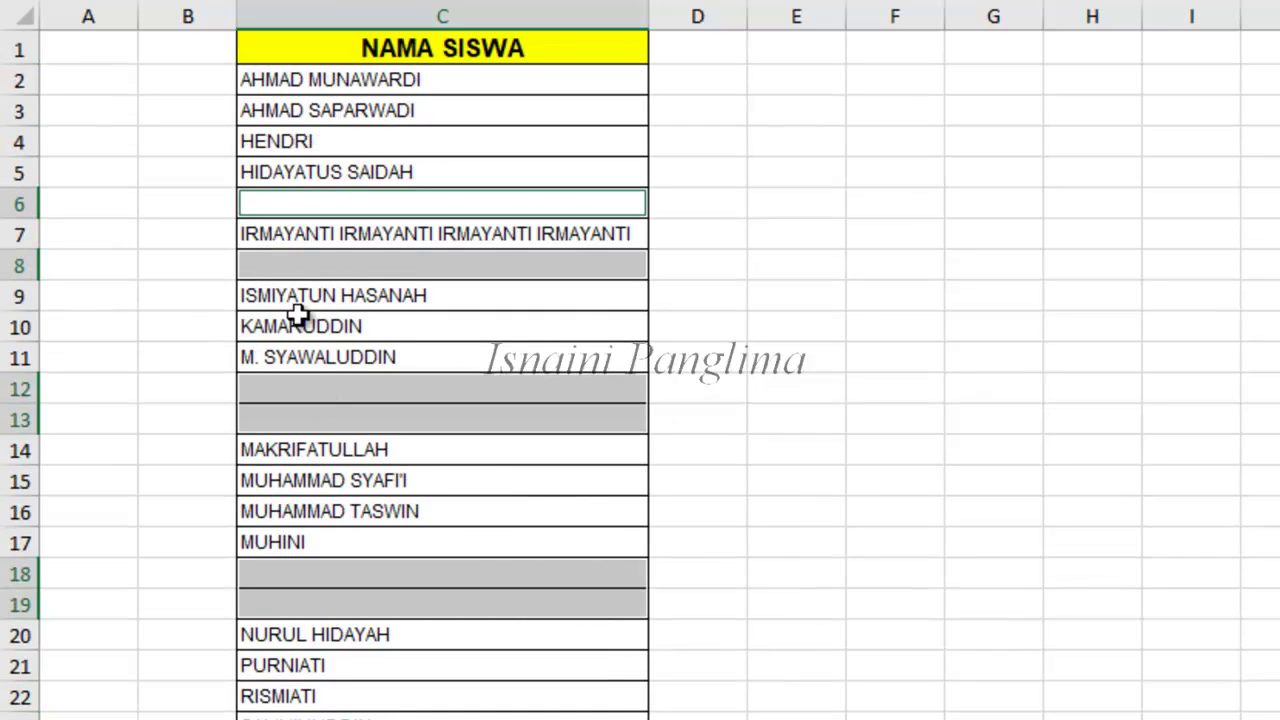
Delete the blank cells with Shift cells up to close the gaps
right_click(331, 265)
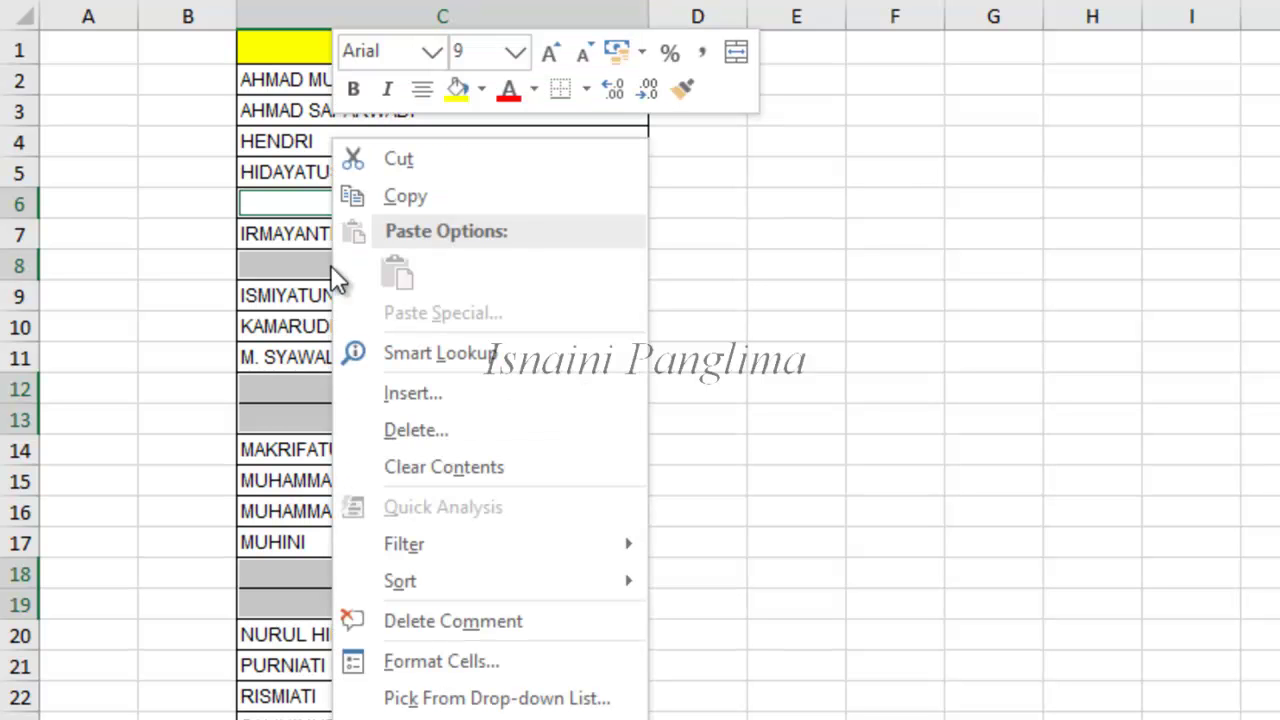
left_click(456, 440)
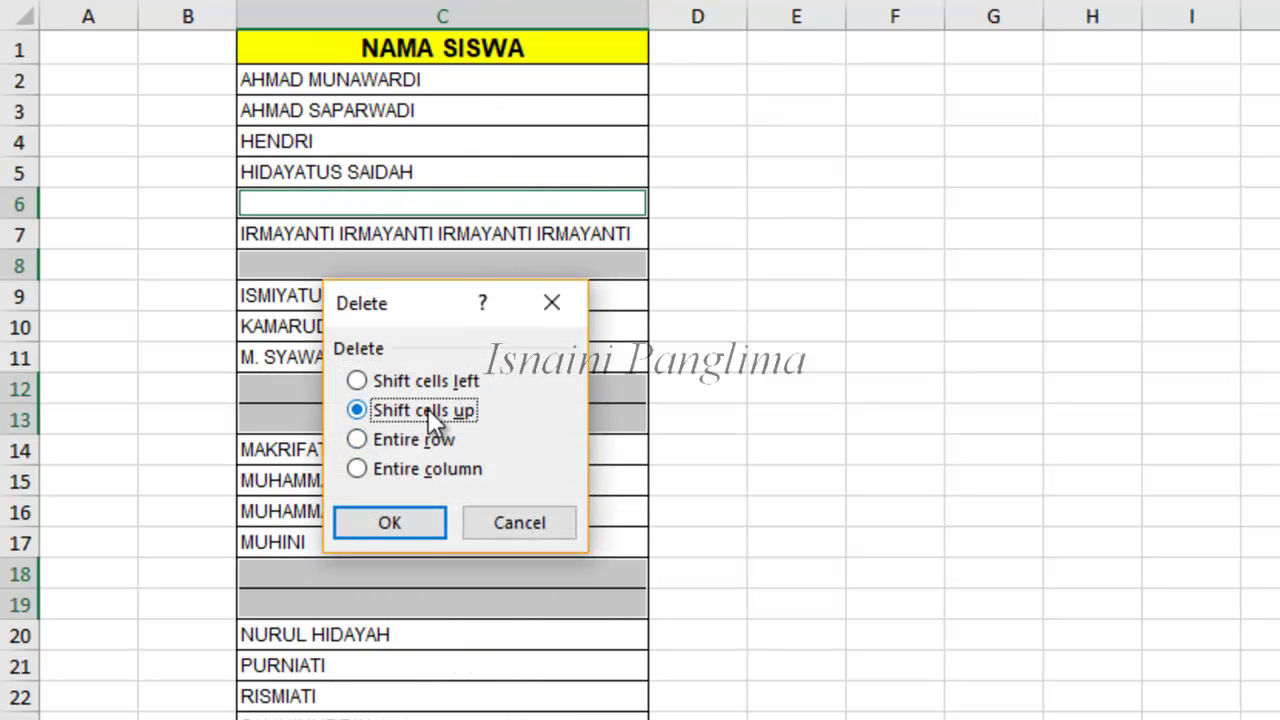
left_click(405, 527)
scroll(470, 410, "down", 9)
scroll(482, 445, "down", 4)
scroll(485, 453, "up", 1)
scroll(466, 486, "up", 10)
scroll(517, 429, "down", 5)
scroll(520, 428, "up", 7)
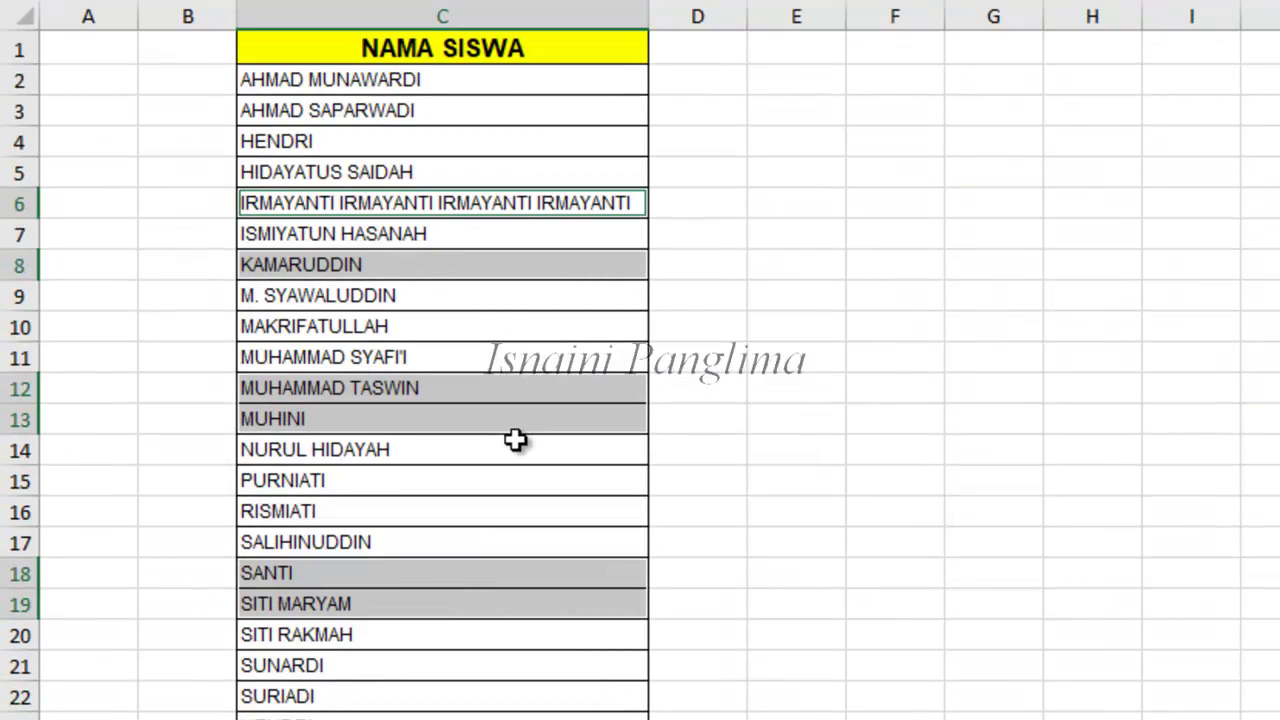
Undo the deletion and reselect the list from C1 to C60
key("ctrl+z")
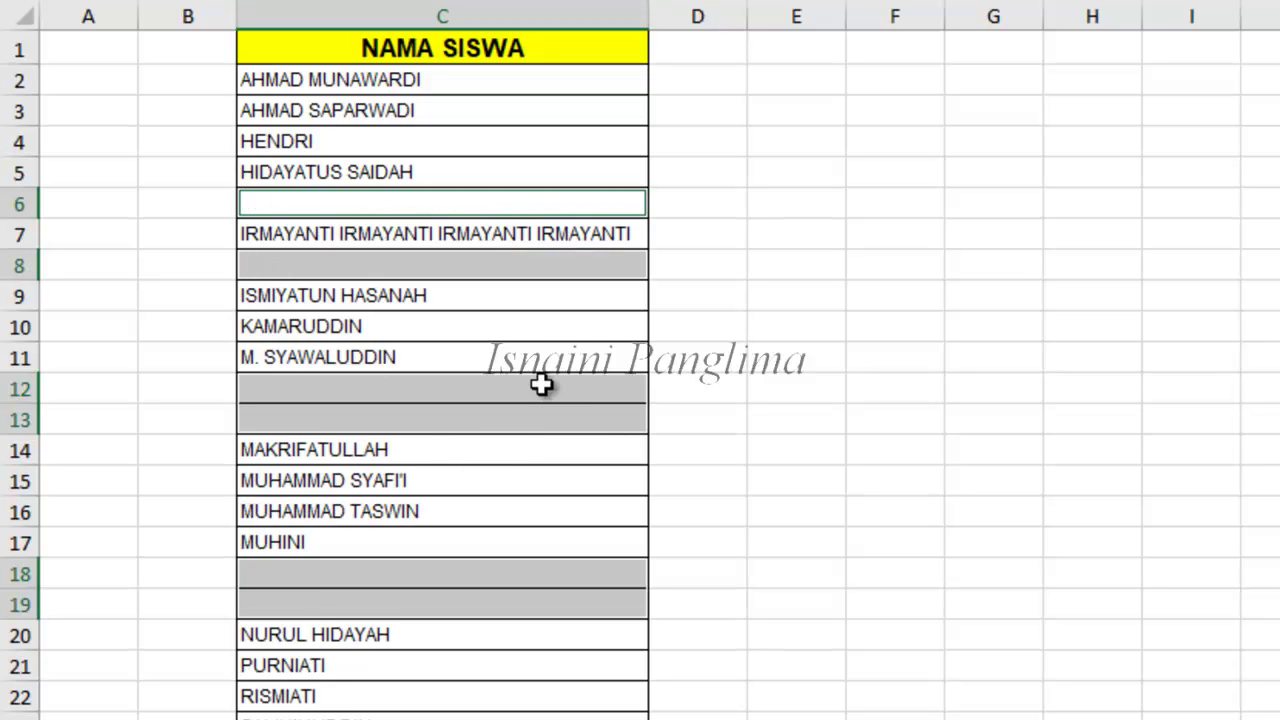
left_click(505, 333)
left_click(482, 266)
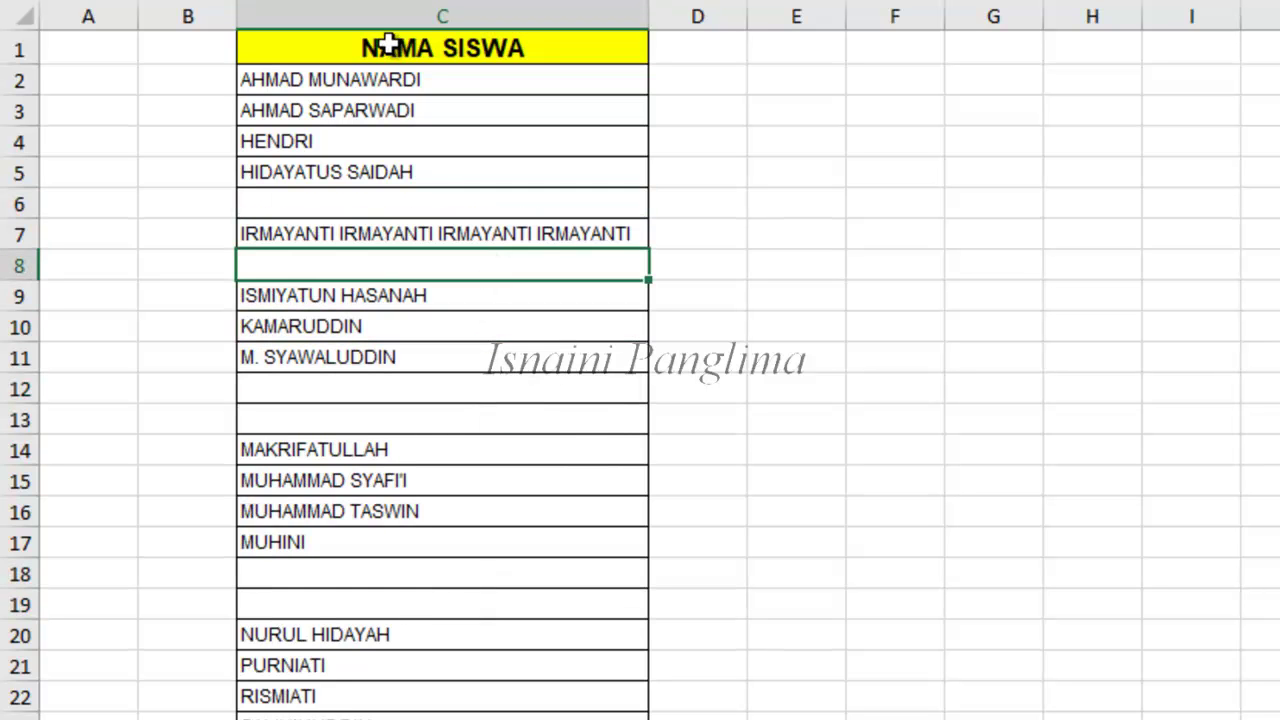
left_click_drag(380, 40, 407, 697)
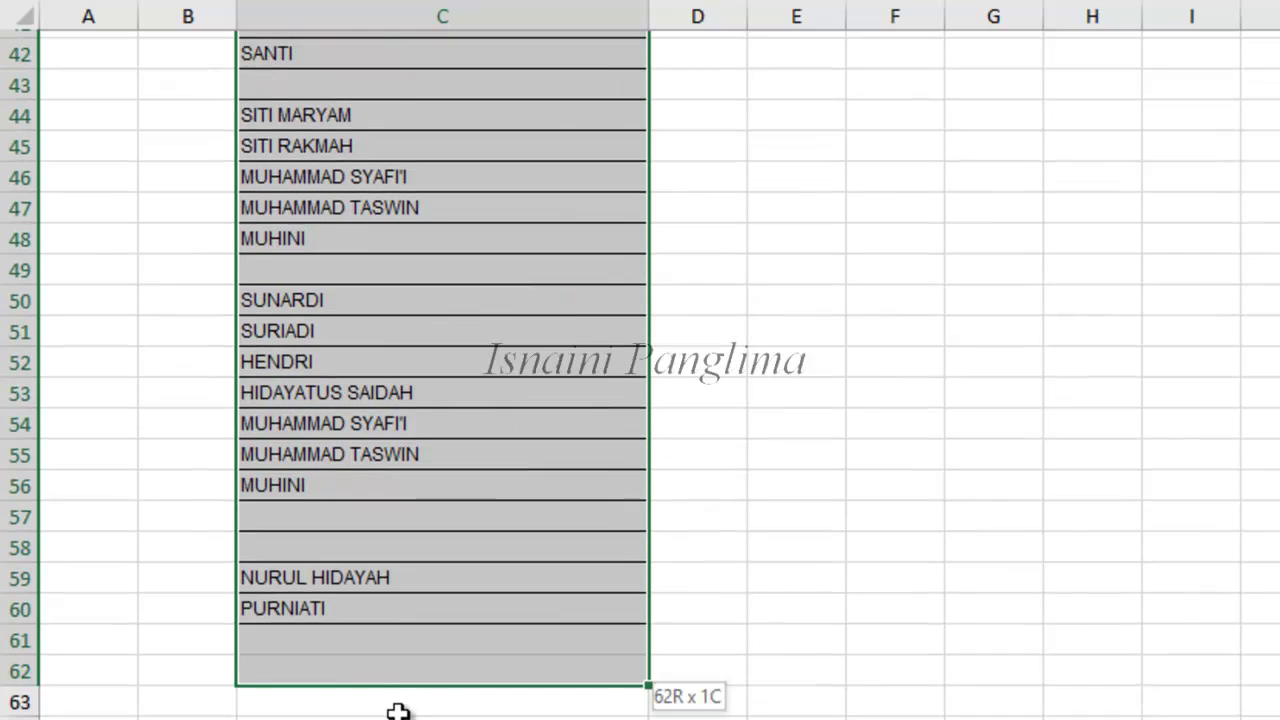
left_click_drag(407, 697, 385, 600)
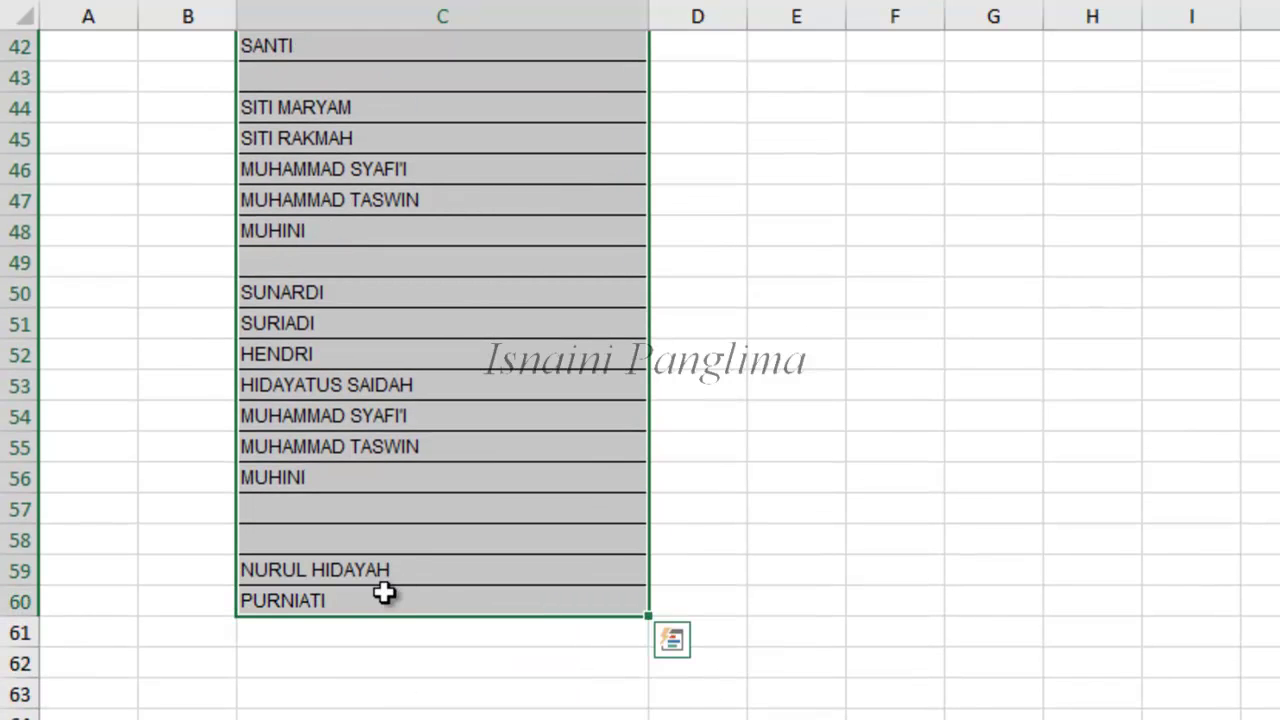
scroll(437, 600, "up", 6)
scroll(451, 529, "up", 8)
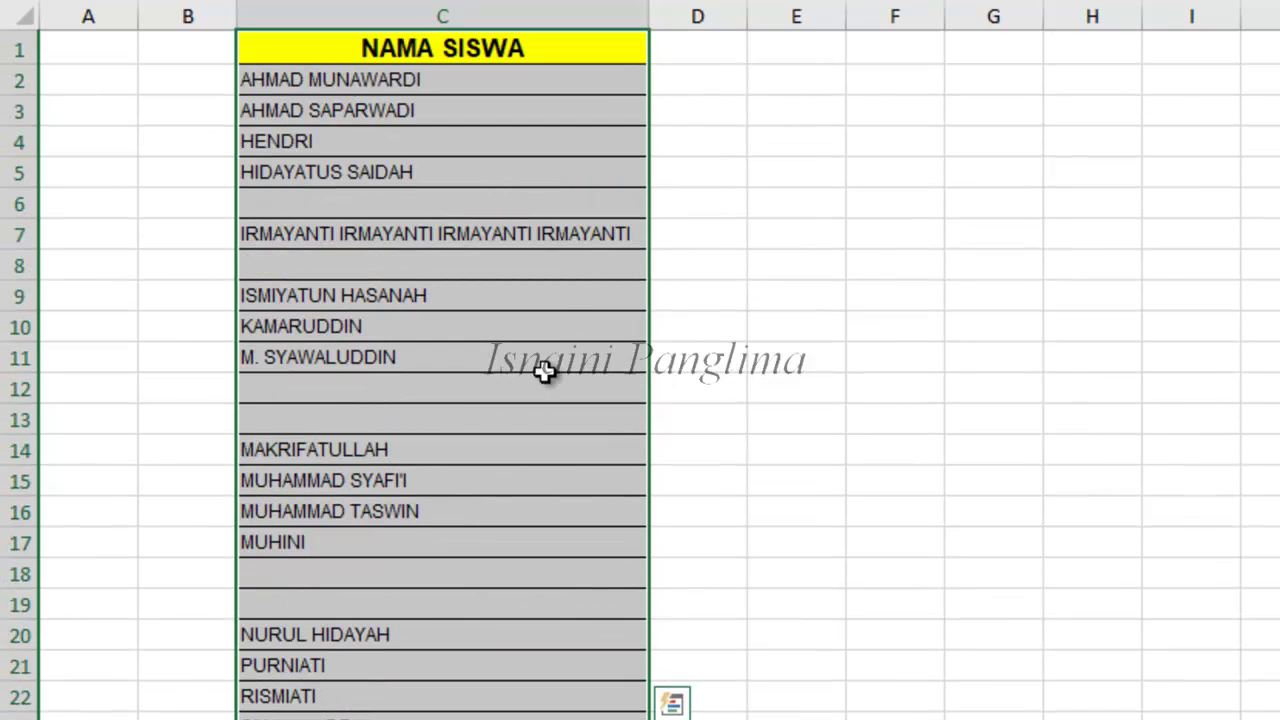
Select the blank cells in the list again with Go To Special Blanks
key("ctrl+g")
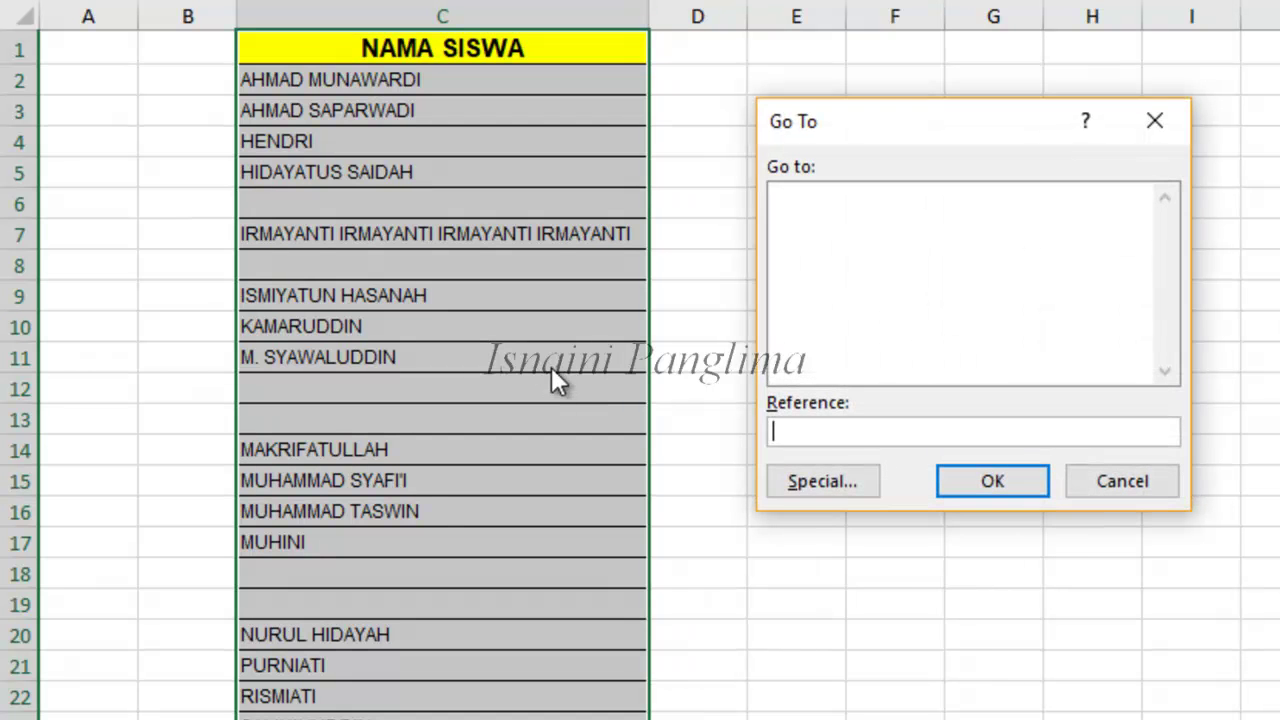
left_click(822, 482)
left_click(808, 364)
left_click(1008, 525)
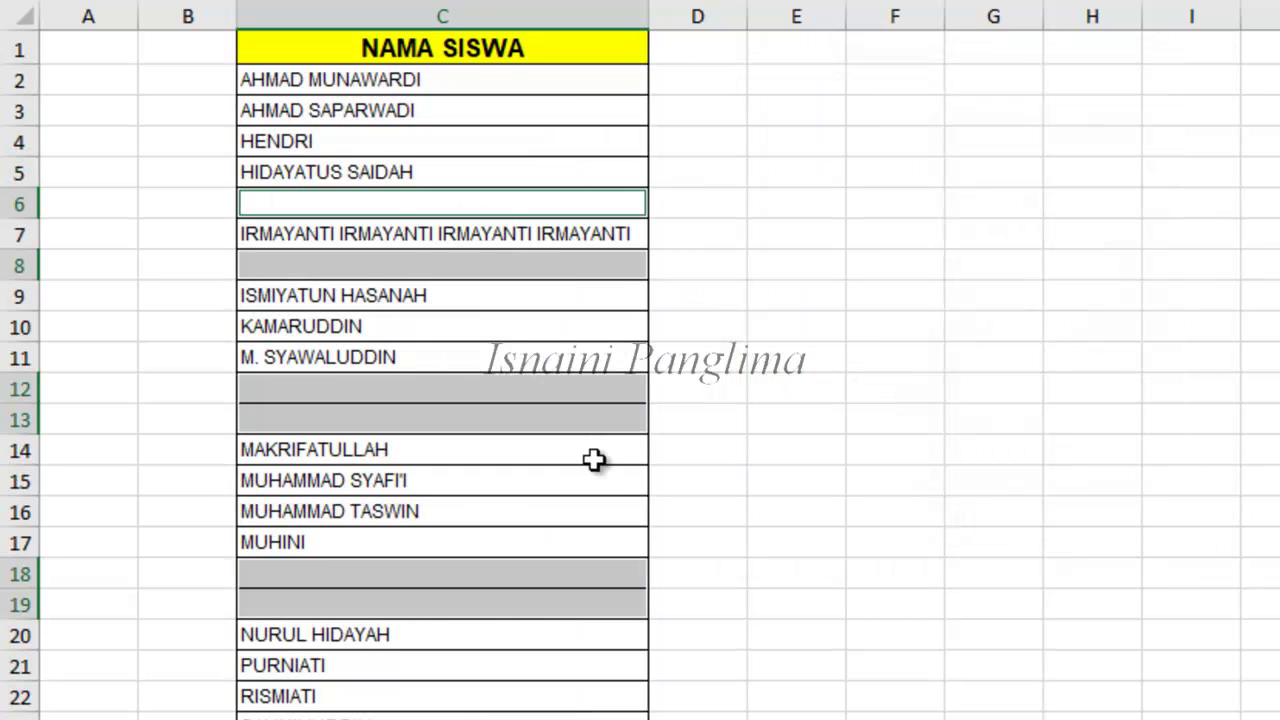
scroll(589, 443, "down", 10)
scroll(597, 471, "up", 5)
scroll(579, 450, "up", 5)
Fill every selected blank cell with 'belum punya data' at once
type("belum punya data")
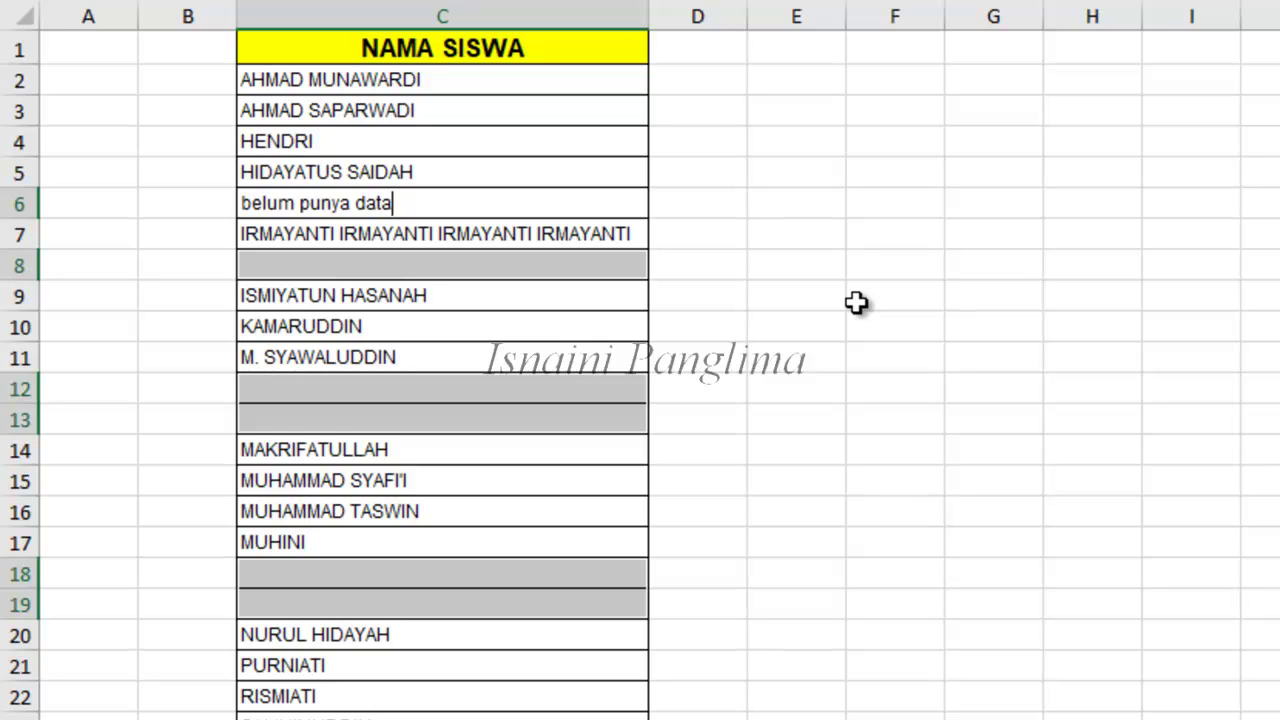
key("ctrl+Return")
scroll(530, 440, "down", 4)
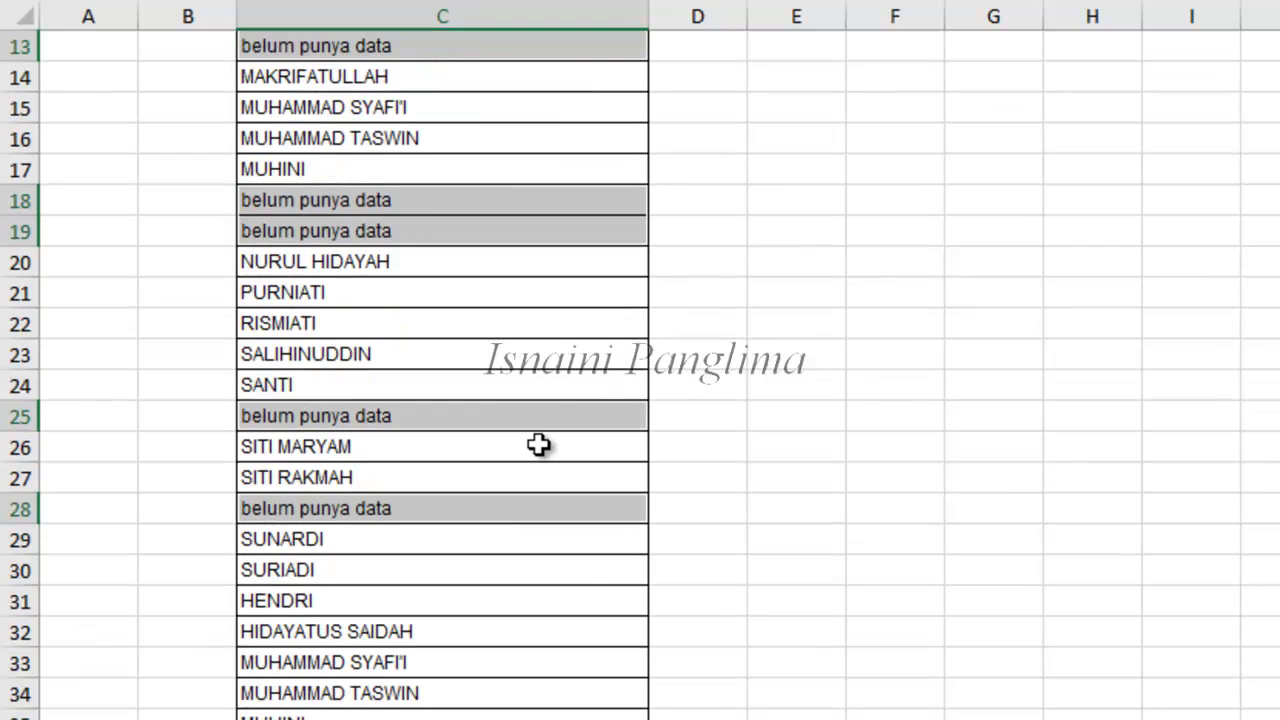
scroll(545, 450, "down", 3)
scroll(552, 465, "down", 2)
scroll(548, 495, "down", 4)
scroll(535, 510, "down", 2)
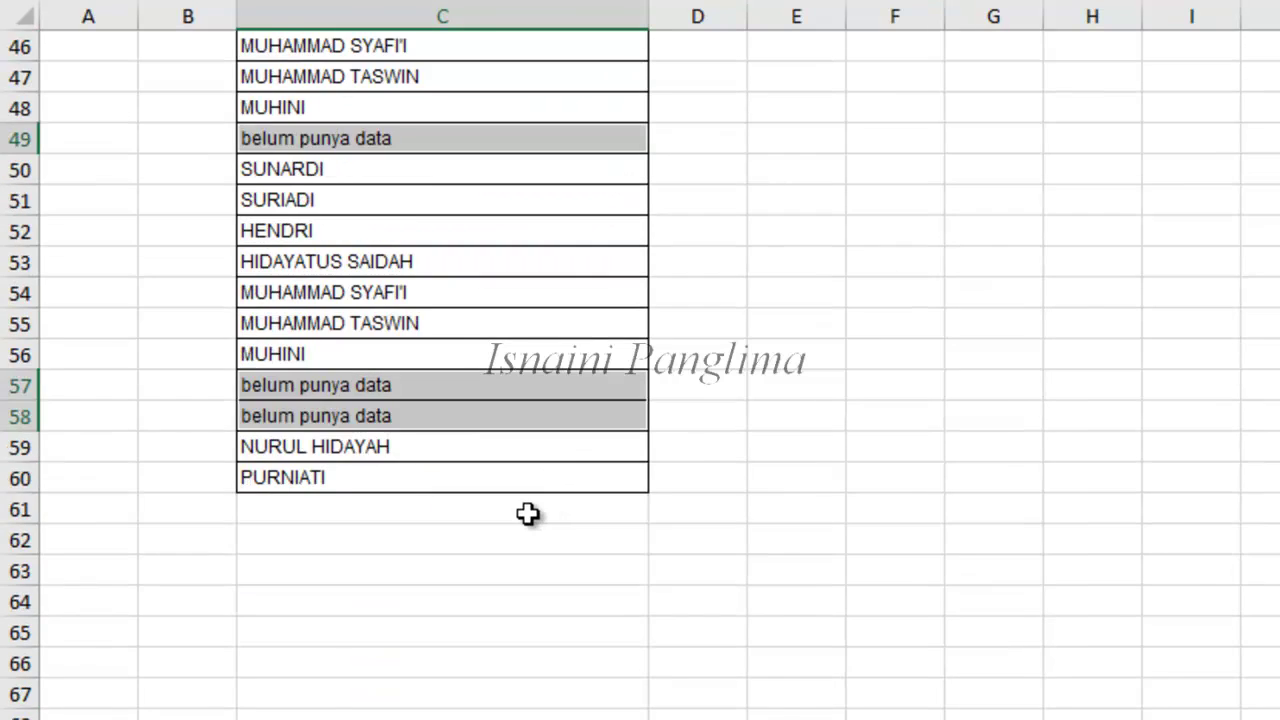
scroll(528, 514, "up", 5)
scroll(470, 400, "up", 4)
scroll(412, 320, "up", 6)
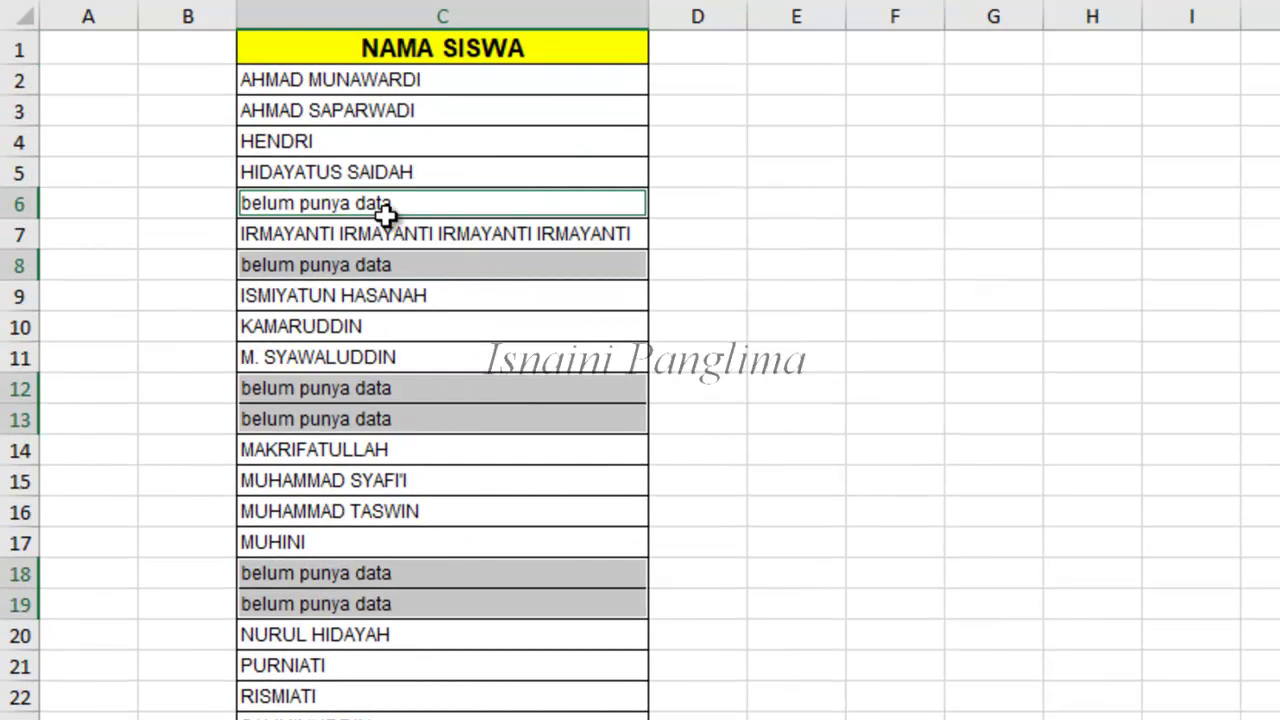
left_click(393, 165)
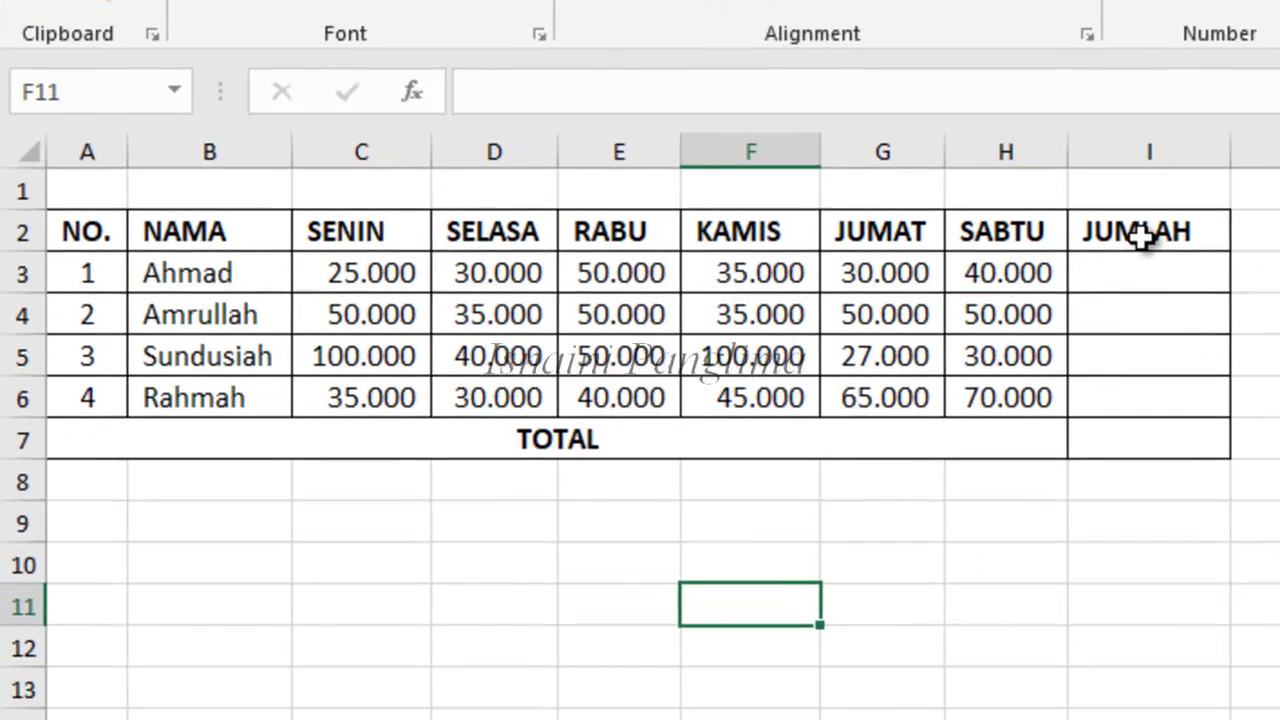
Centre the JUMLAH header, then try a single AutoSum of 210.000 in I3 and undo it
left_click(1140, 240)
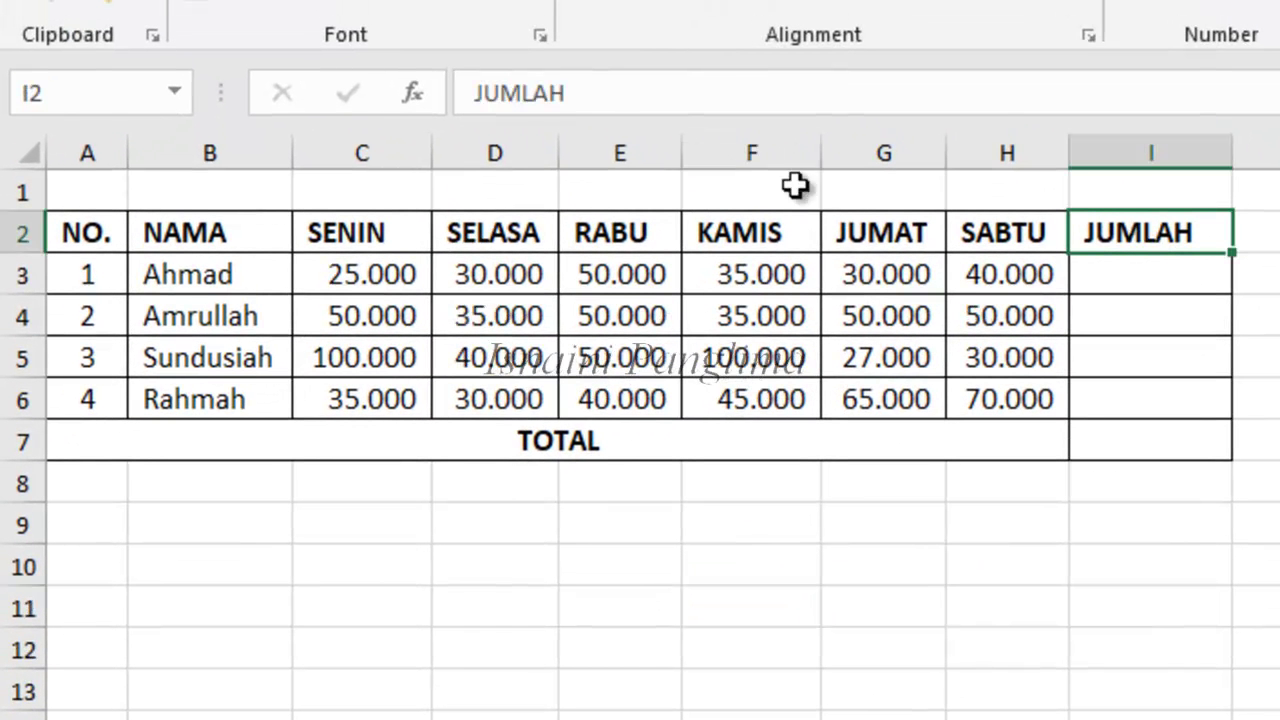
left_click(632, 8)
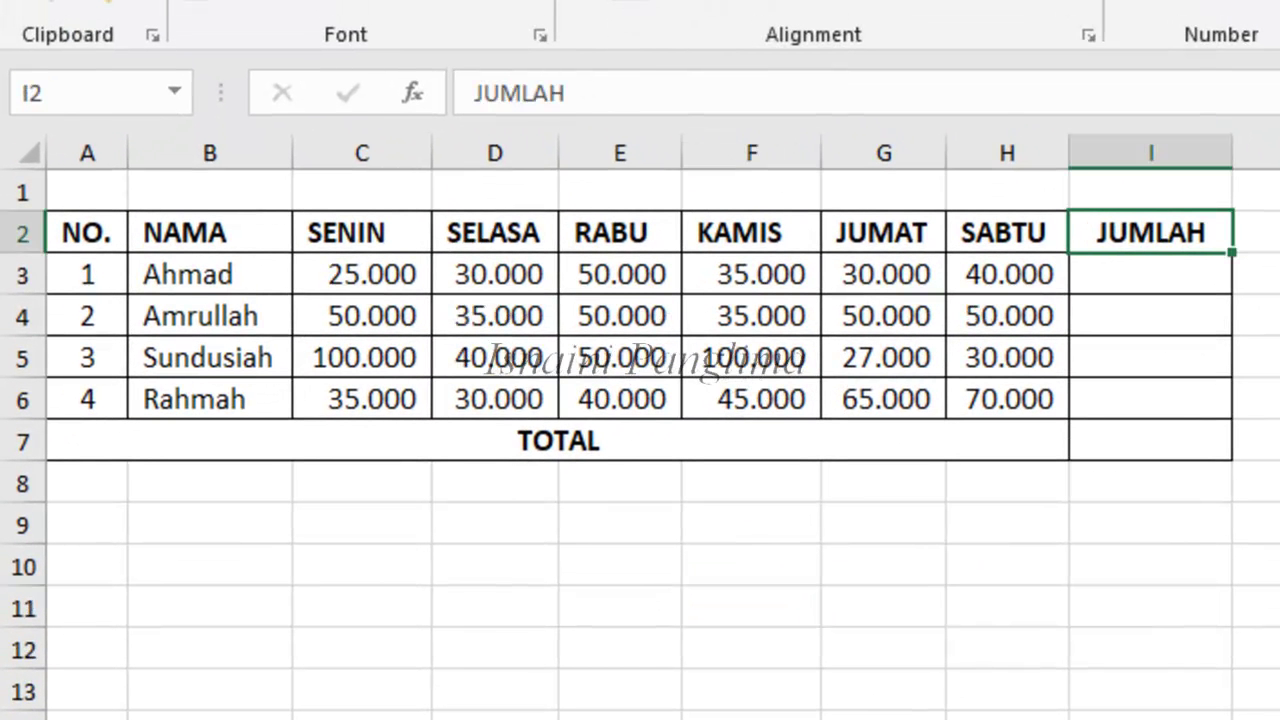
left_click(1167, 302)
left_click(1177, 435)
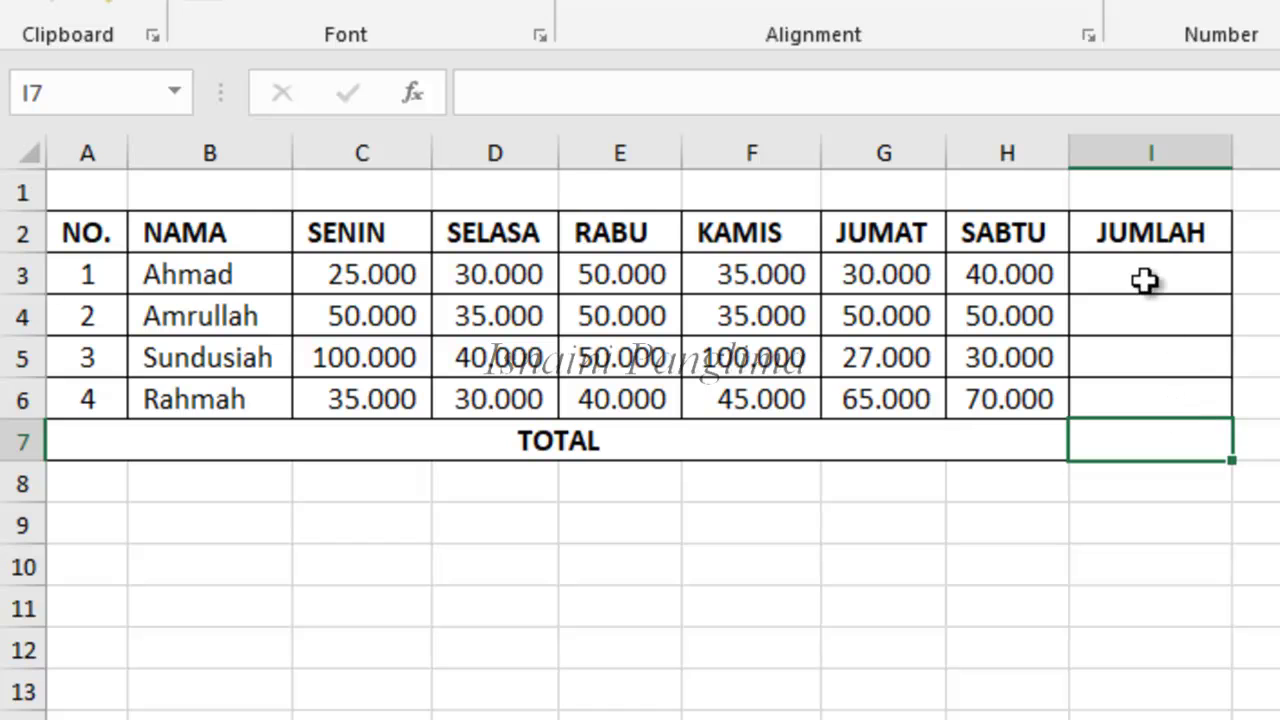
left_click_drag(1144, 285, 1128, 460)
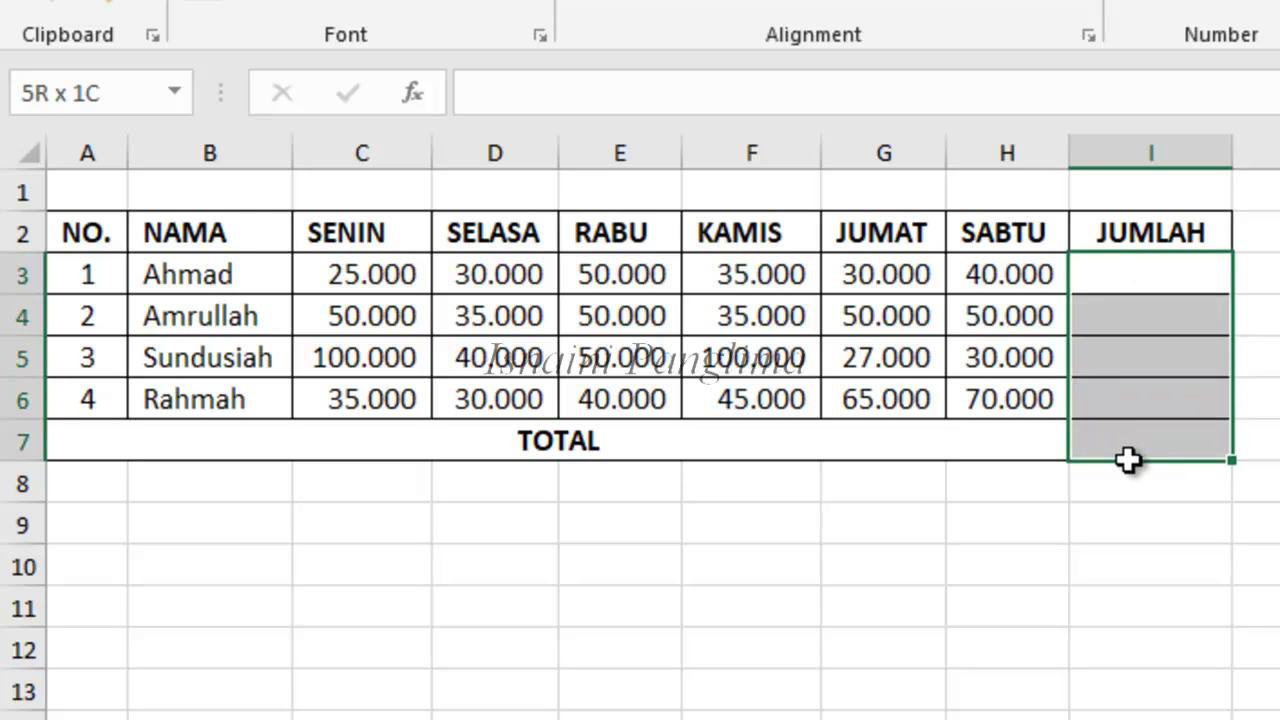
left_click_drag(1128, 460, 1130, 462)
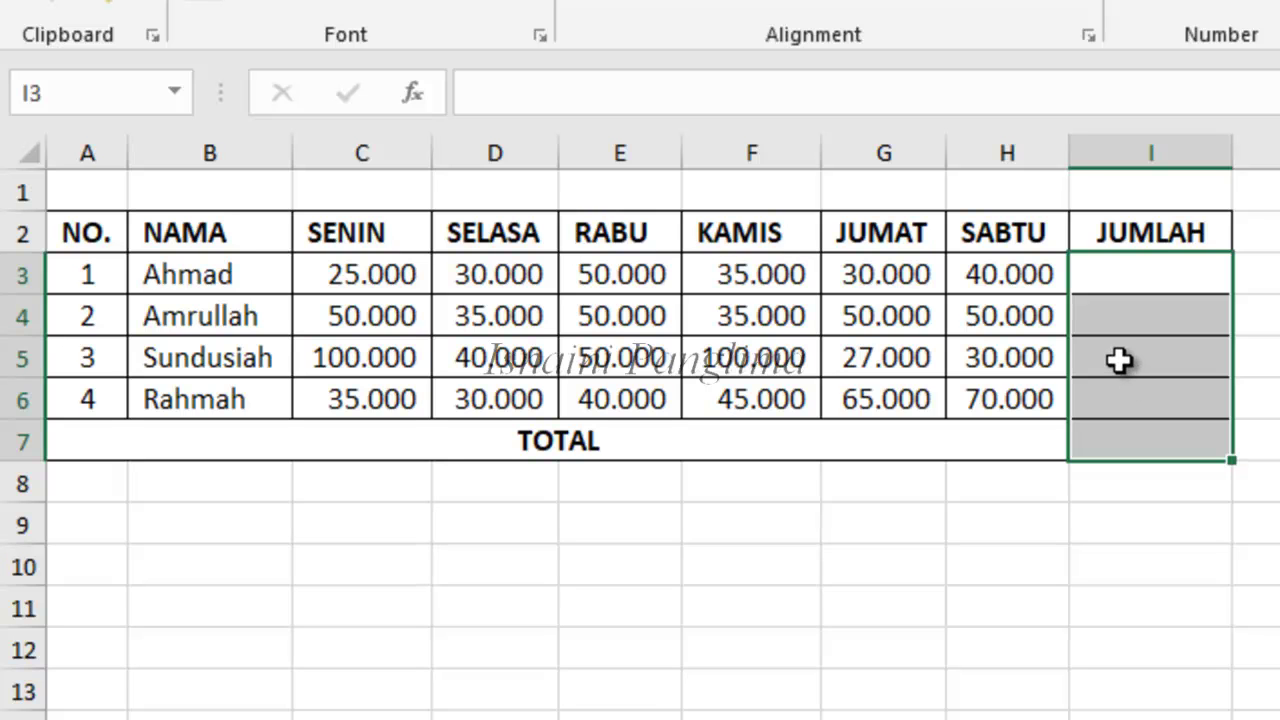
left_click(1136, 430)
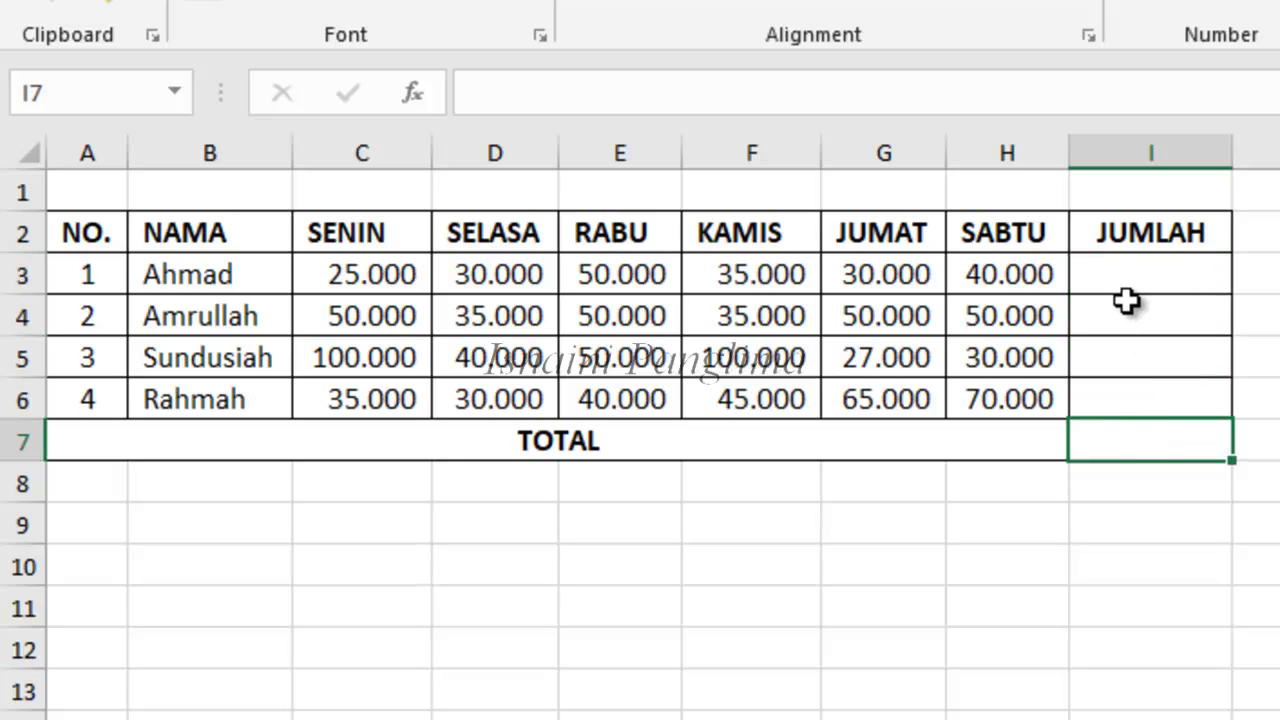
left_click(1135, 275)
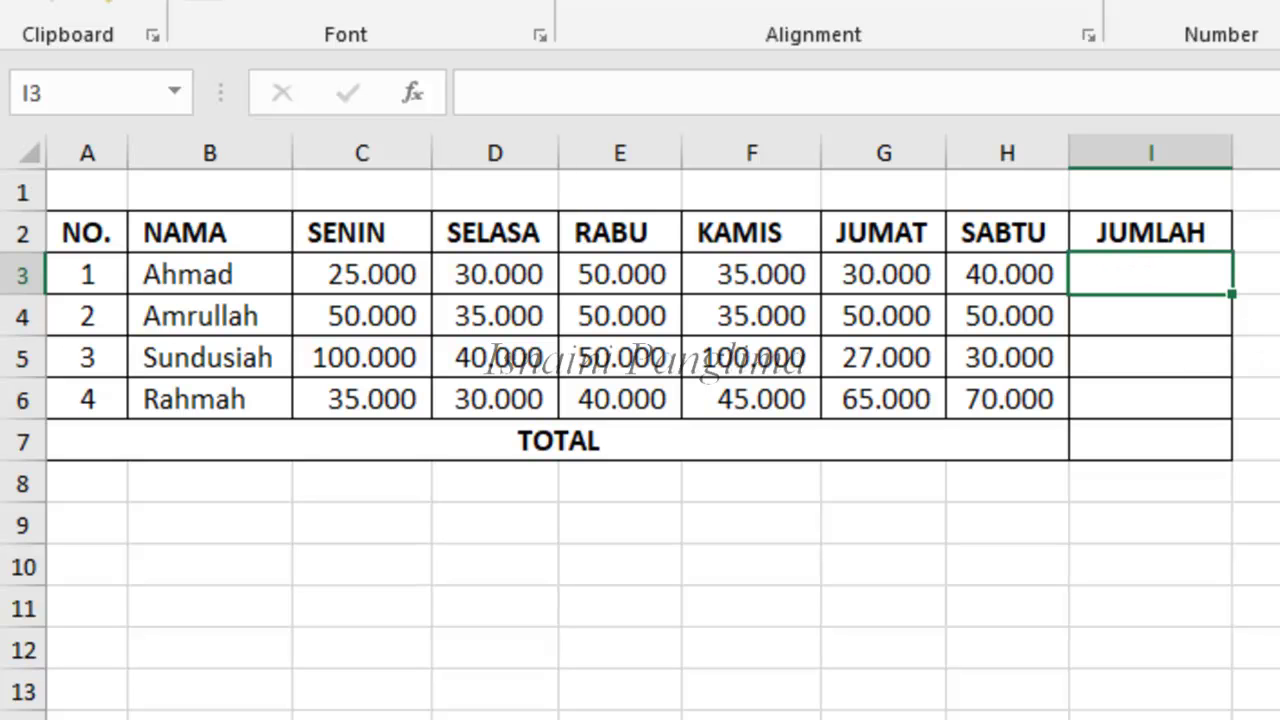
key("alt+equal")
key("Return")
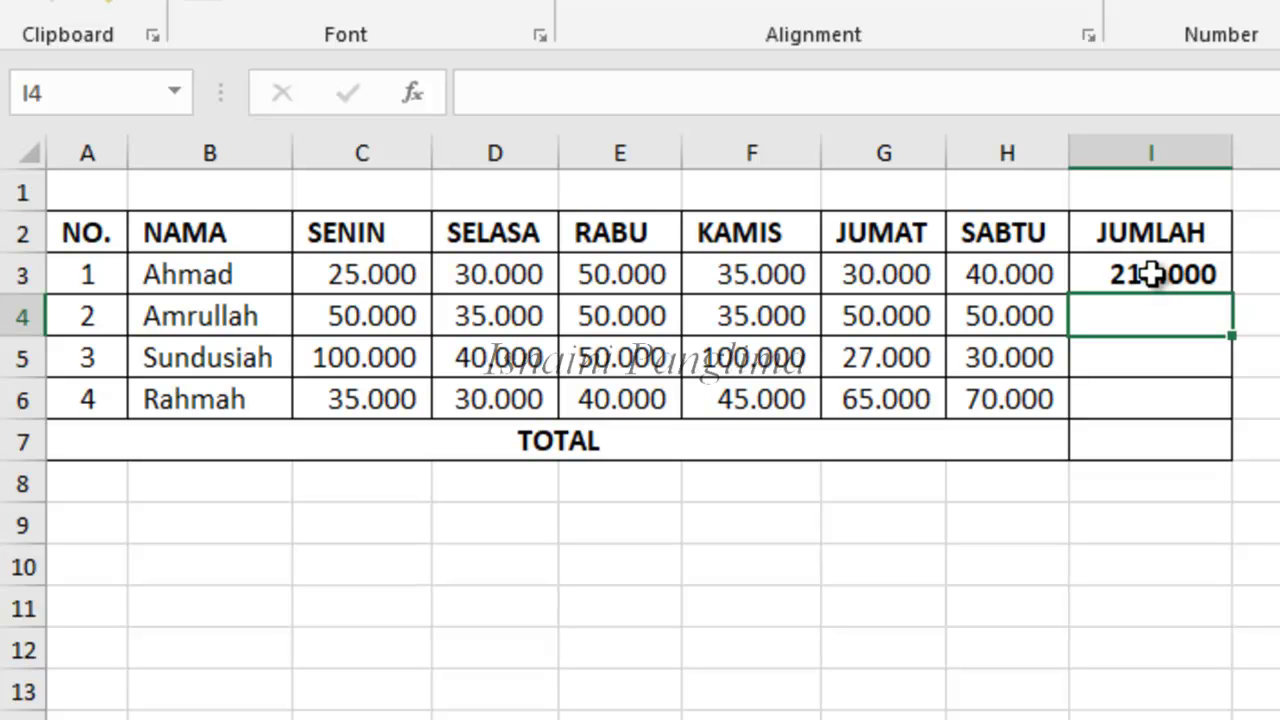
key("ctrl+z")
AutoSum I3:I6 to get weekly totals 210.000, 270.000, 347.000 and 285.000
left_click_drag(1152, 274, 1143, 401)
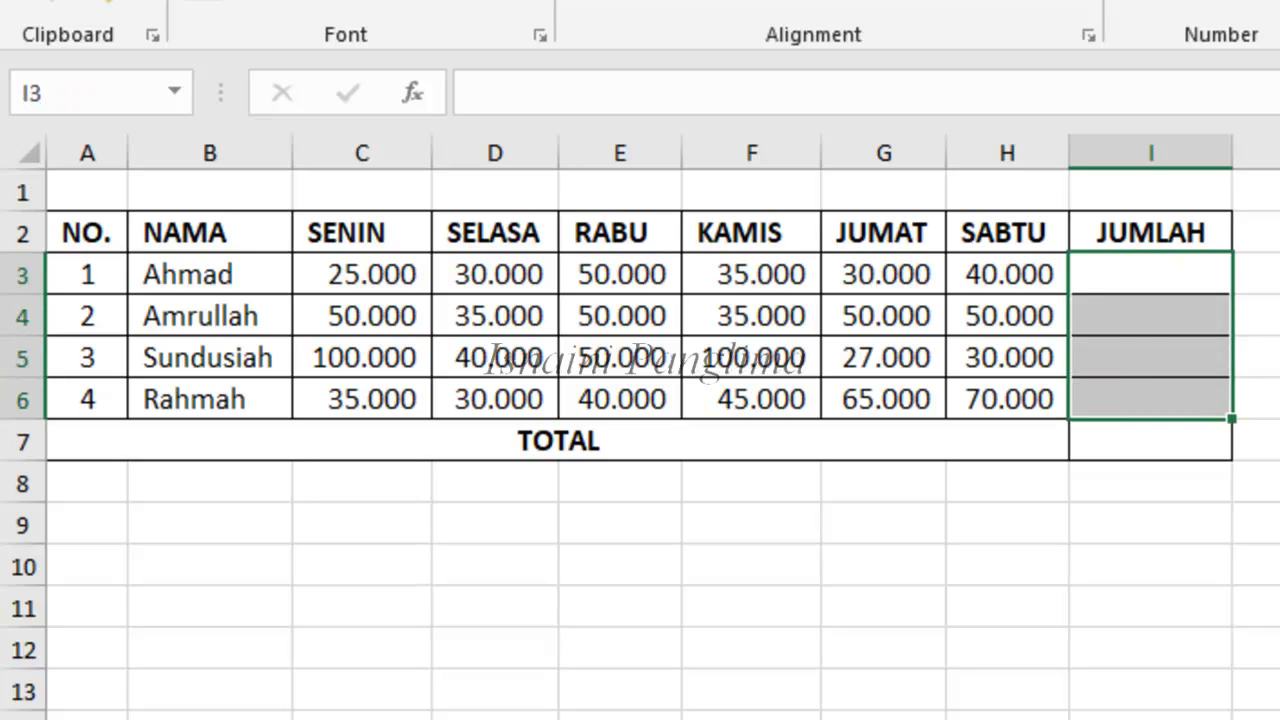
key("alt+equal")
key("Return")
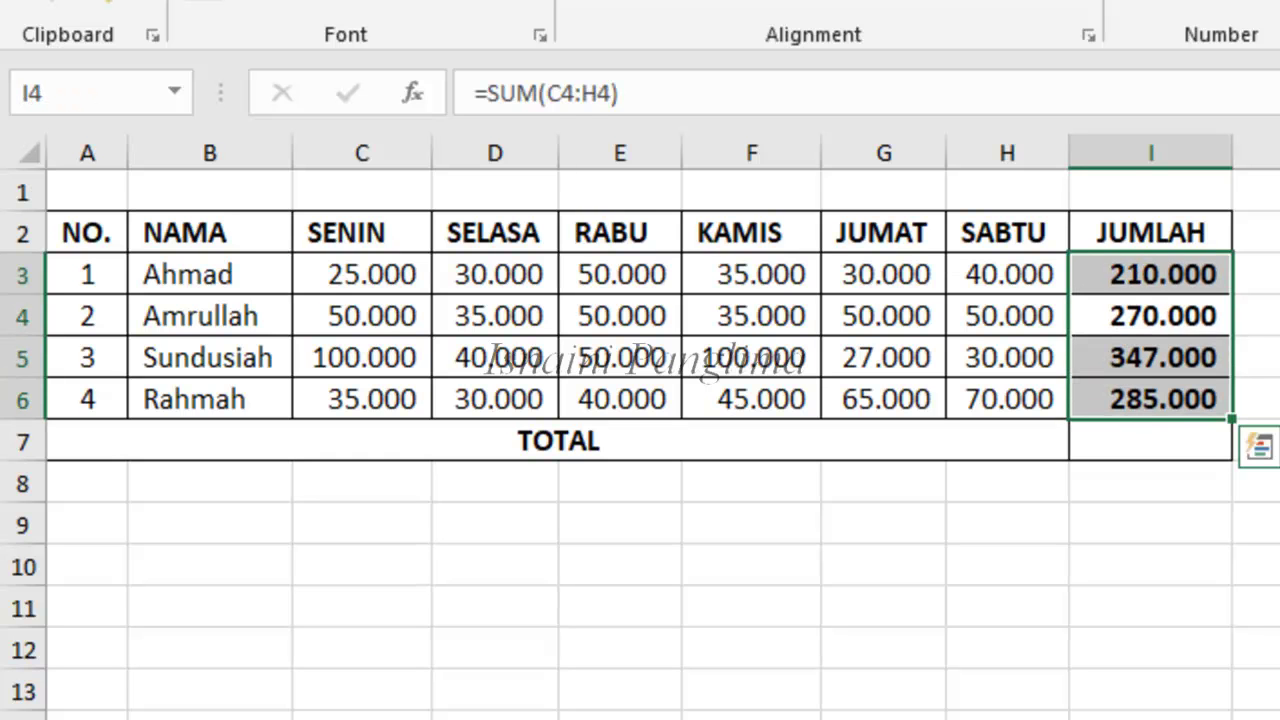
left_click(1212, 614)
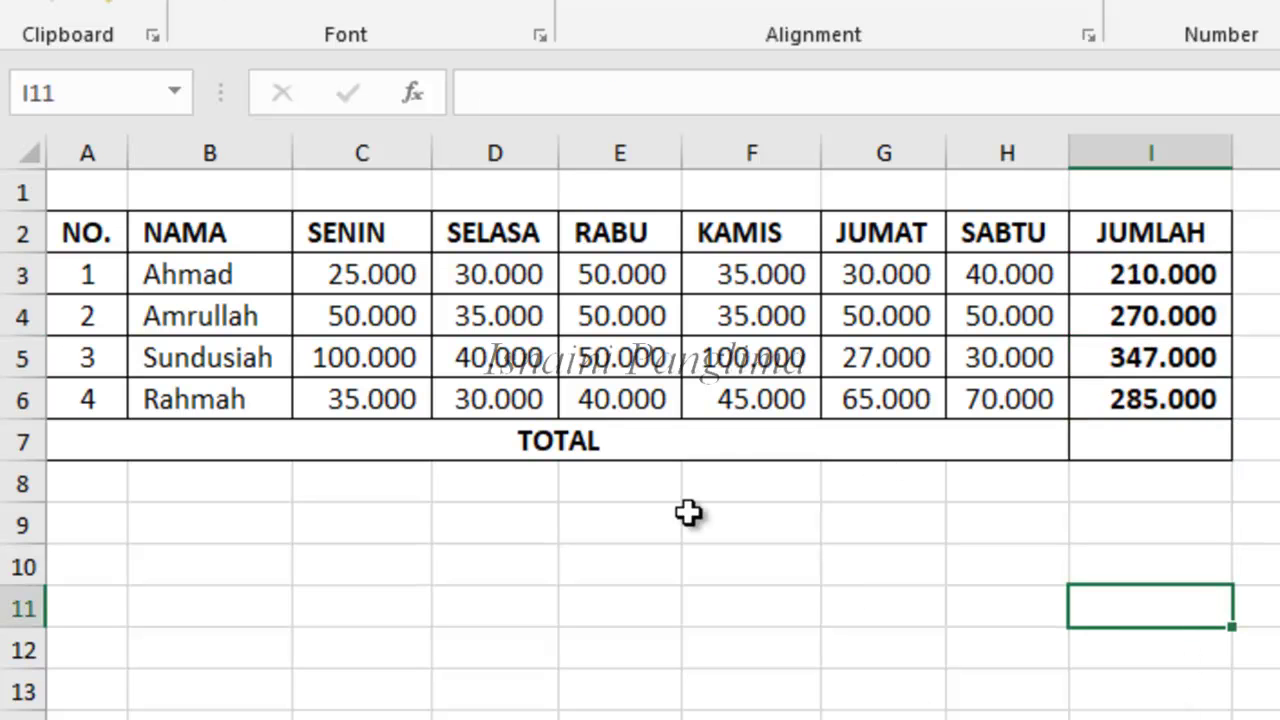
Test the totals by clearing C3 and D3, then re-entering 30000 and 25000
left_click(388, 274)
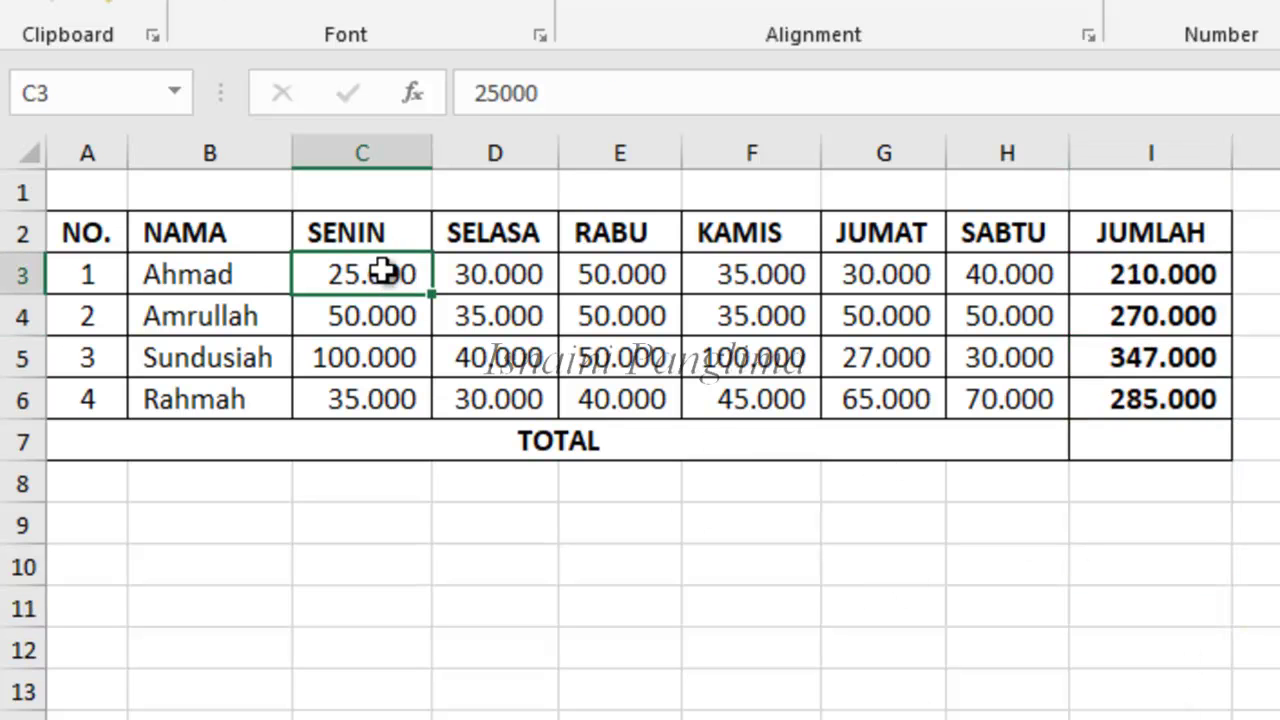
key("Delete")
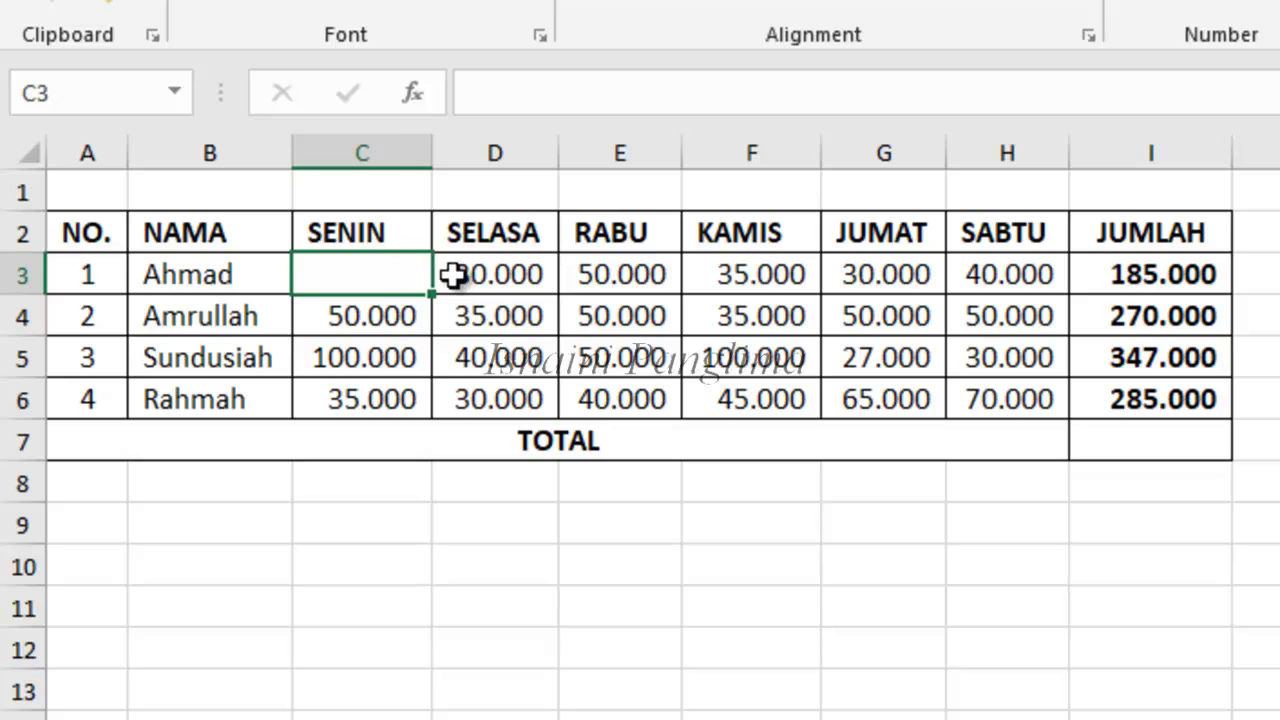
left_click(460, 266)
key("Delete")
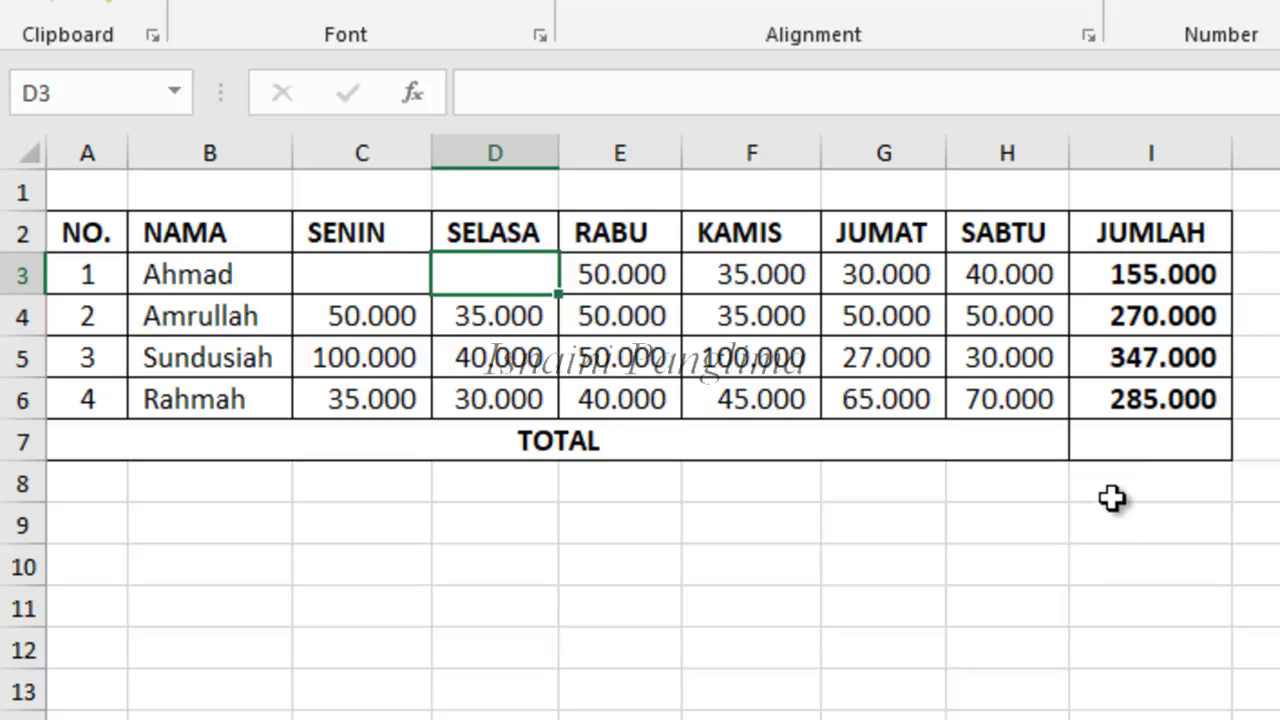
type("30000")
key("ctrl+Return")
key("Left")
type("25000")
key("ctrl+Return")
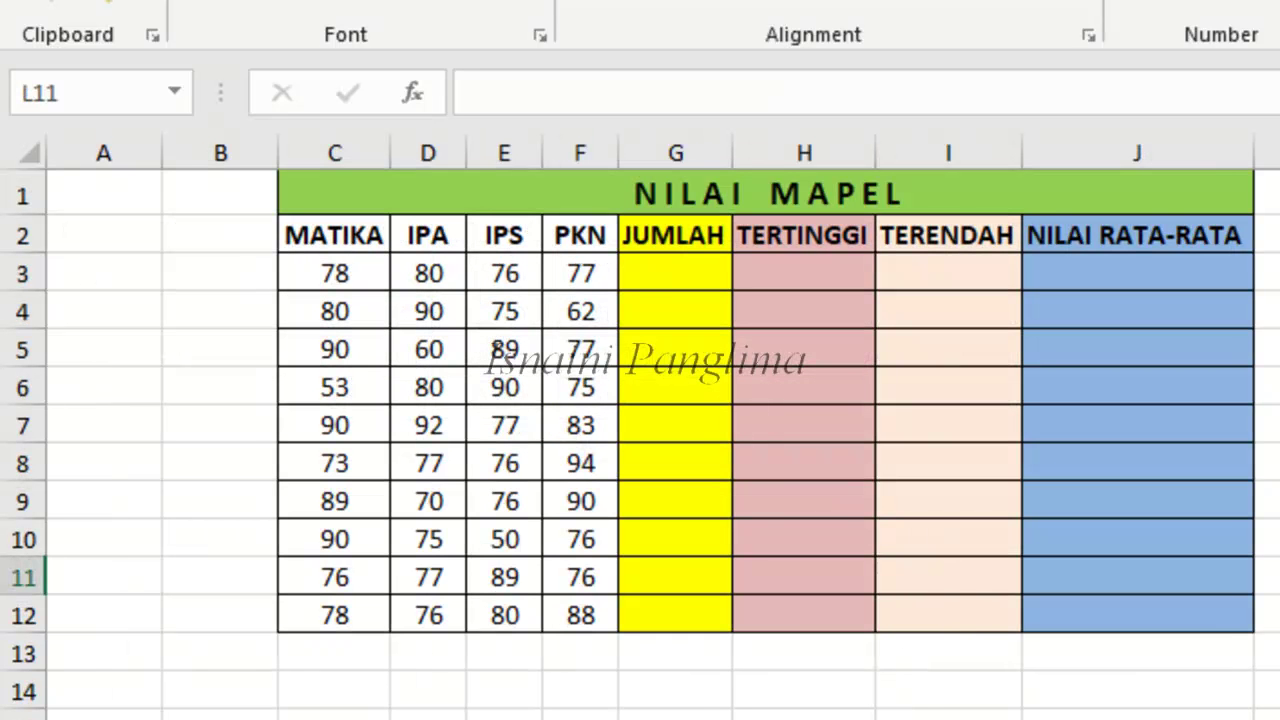
AutoSum G3:G12 so each row shows its four-subject total, 311 to 322
left_click(663, 283)
scroll(754, 608, "down", 2)
scroll(749, 617, "up", 2)
left_click(690, 397)
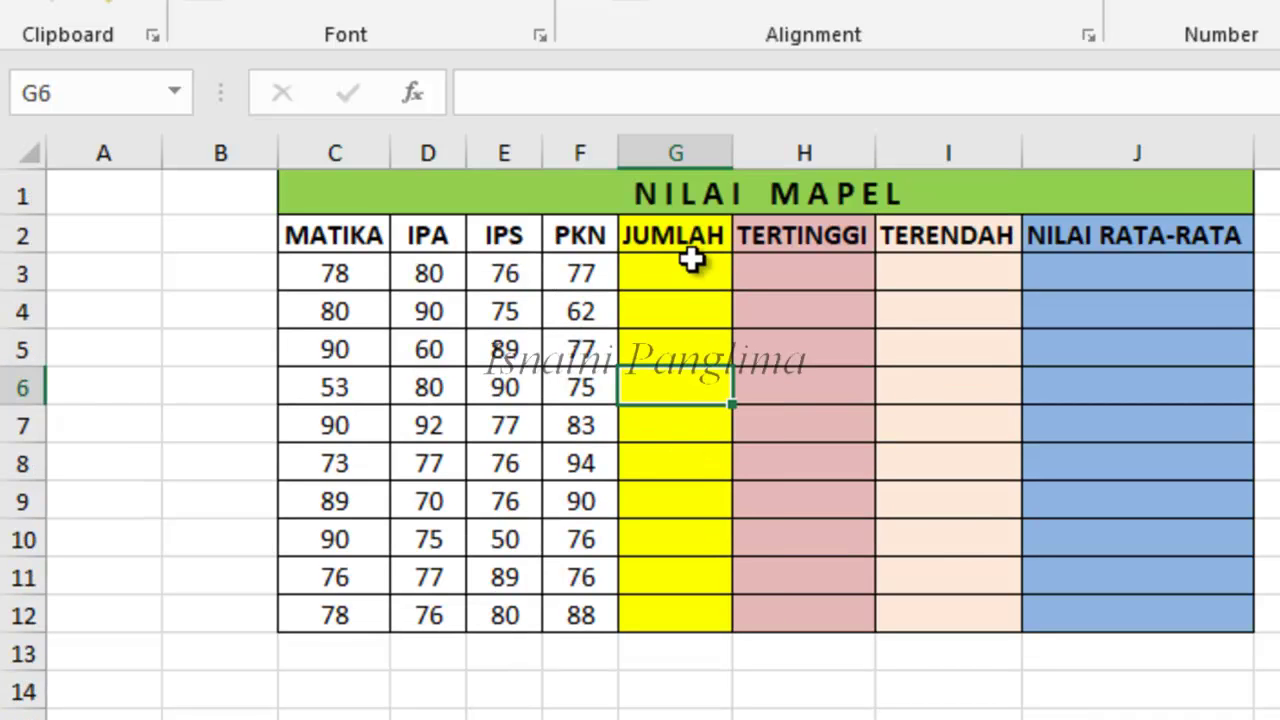
left_click(666, 272)
left_click(694, 463)
left_click_drag(695, 285, 691, 614)
key("alt+equal")
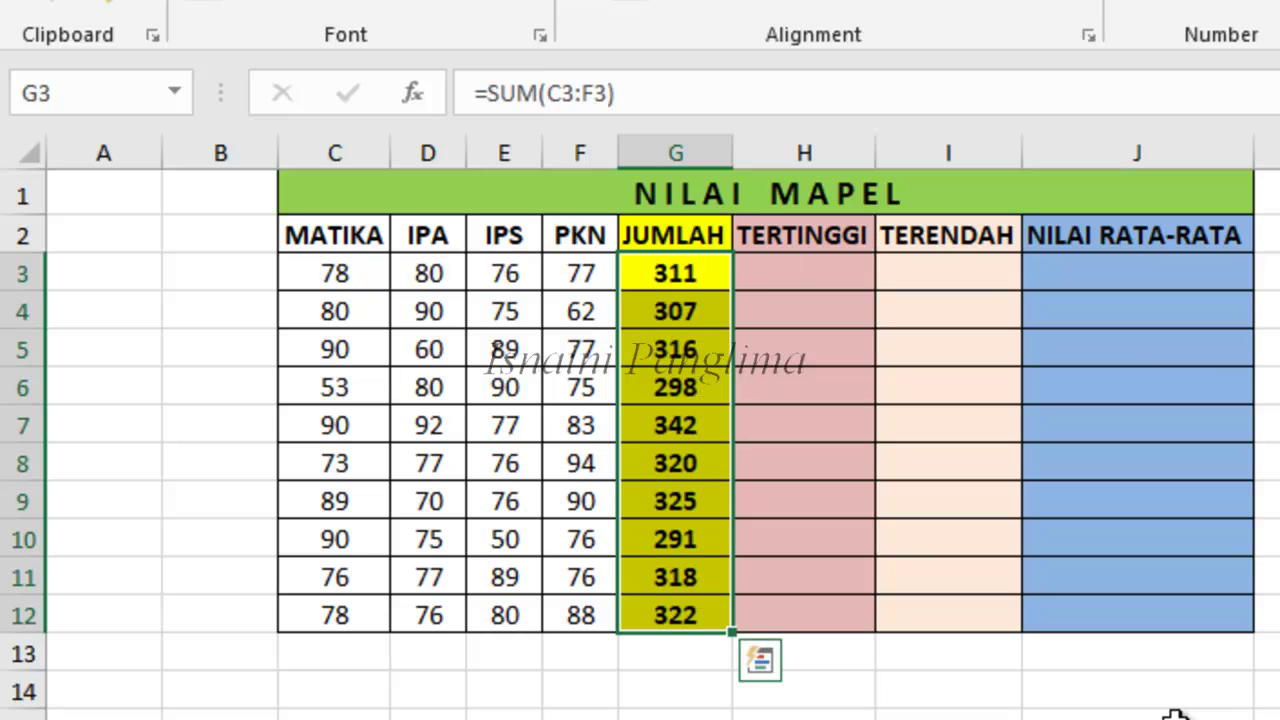
key("Return")
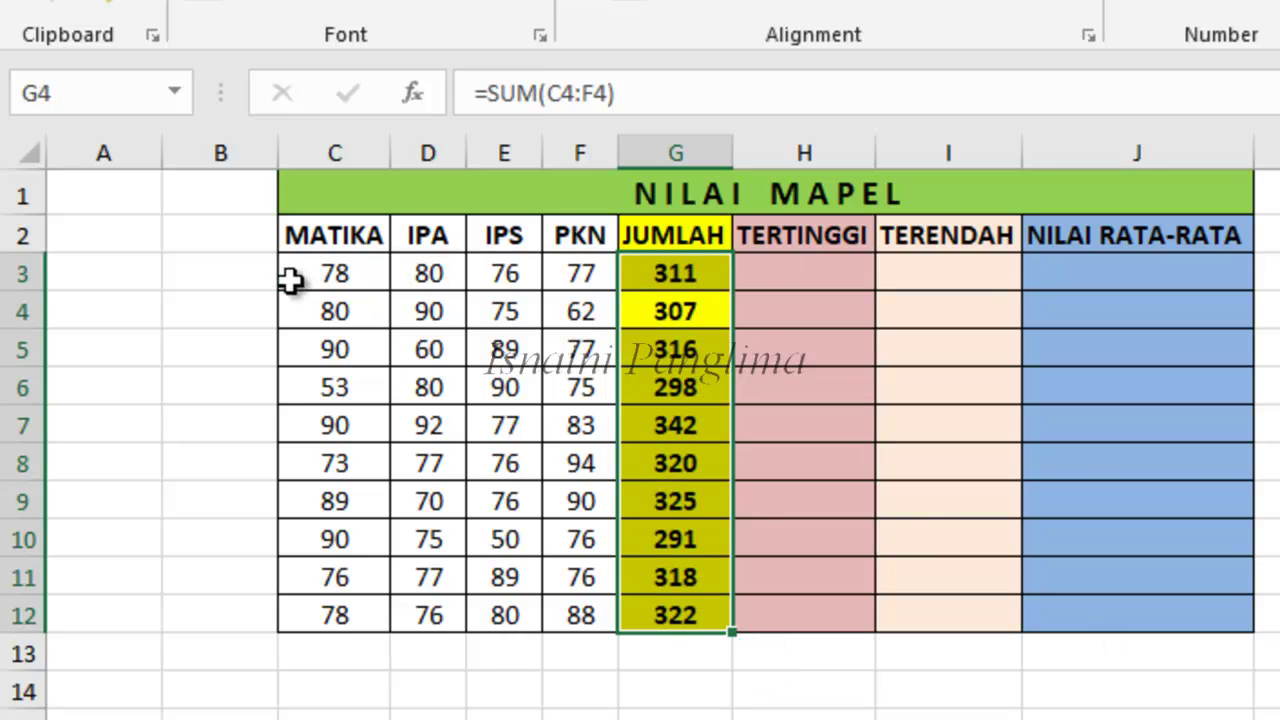
Test the totals by deleting C3:E3 and undoing to restore the scores
left_click_drag(289, 283, 593, 285)
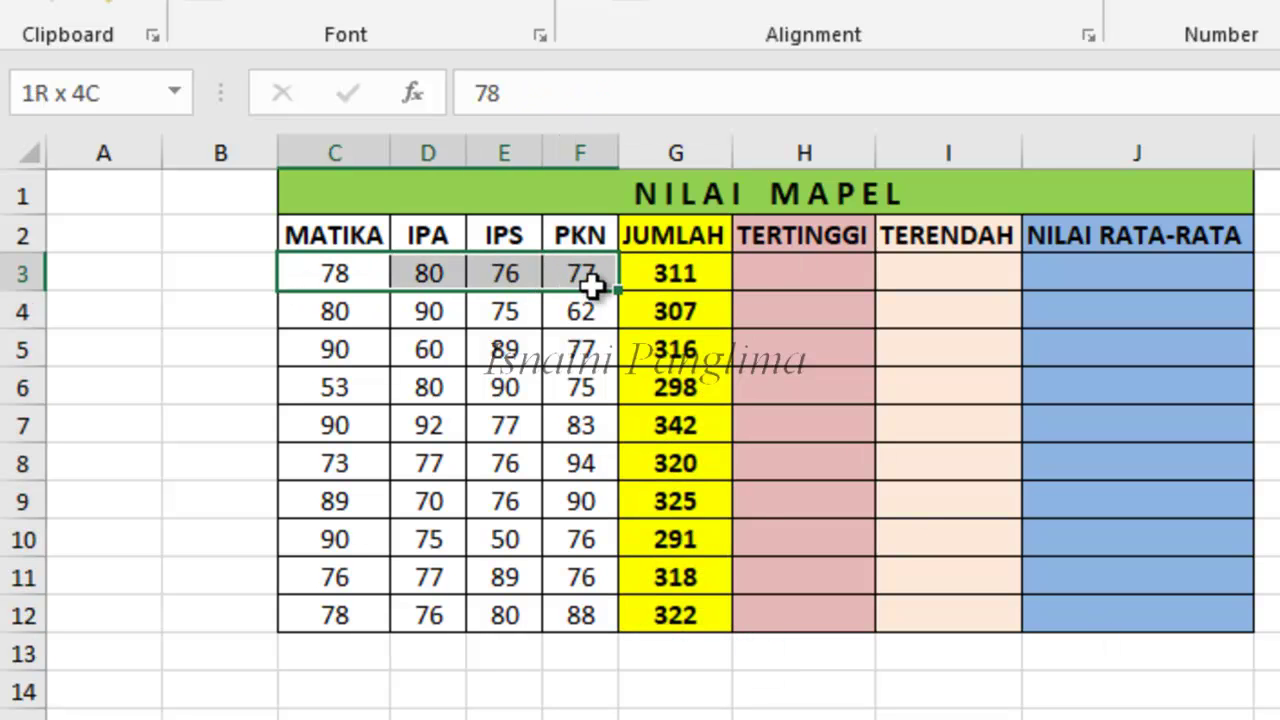
left_click(814, 277)
left_click_drag(366, 273, 520, 272)
key("Delete")
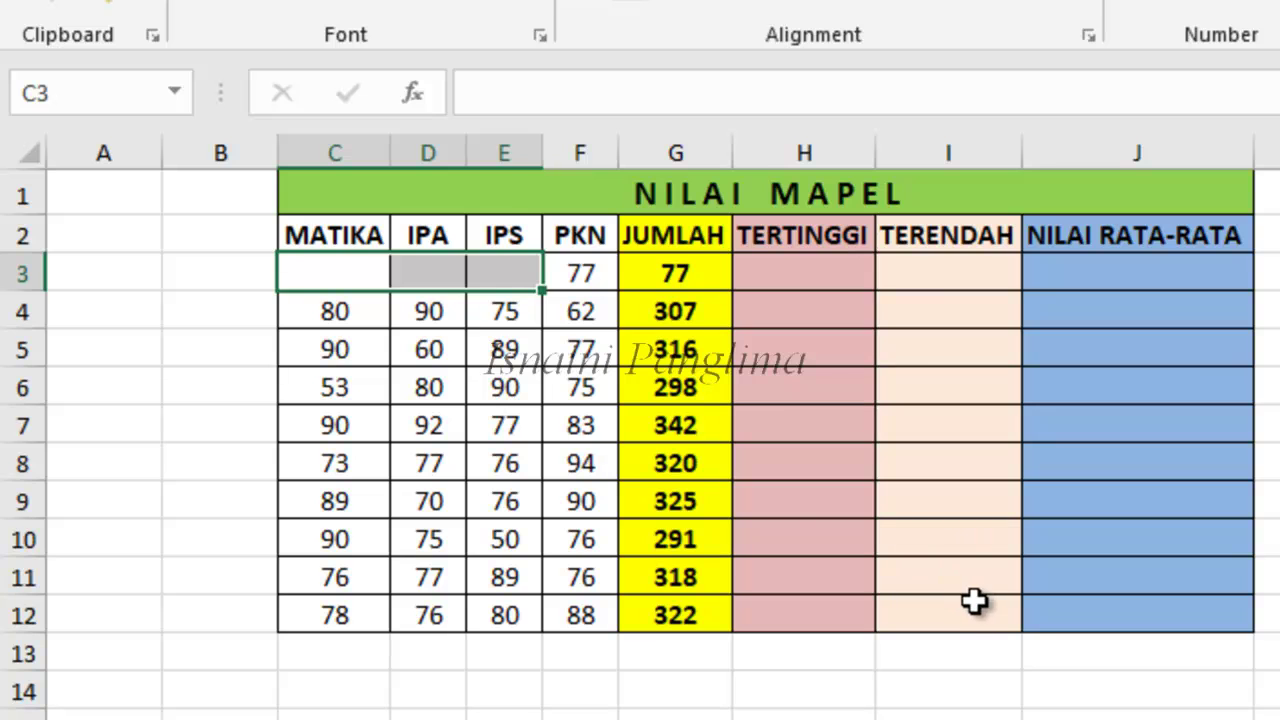
key("ctrl+z")
left_click(800, 272)
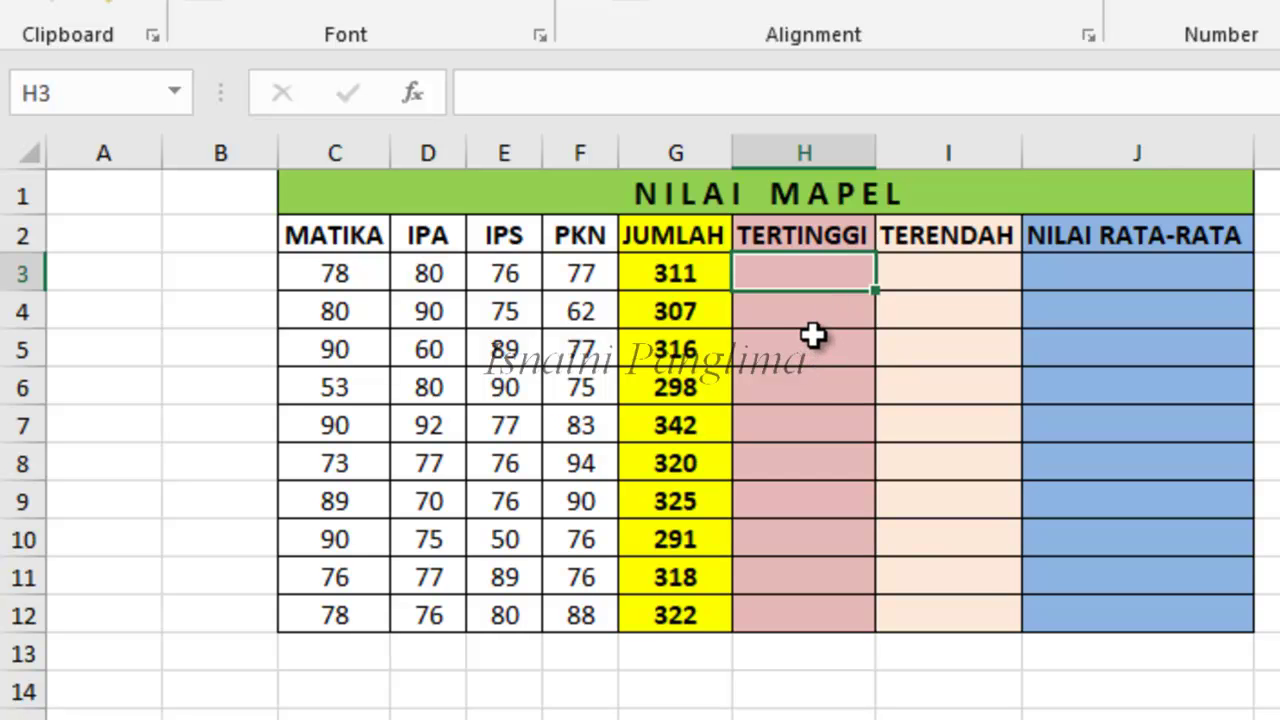
Enter =MAX(C3:F3) in H3 for the first student's highest score
type("=")
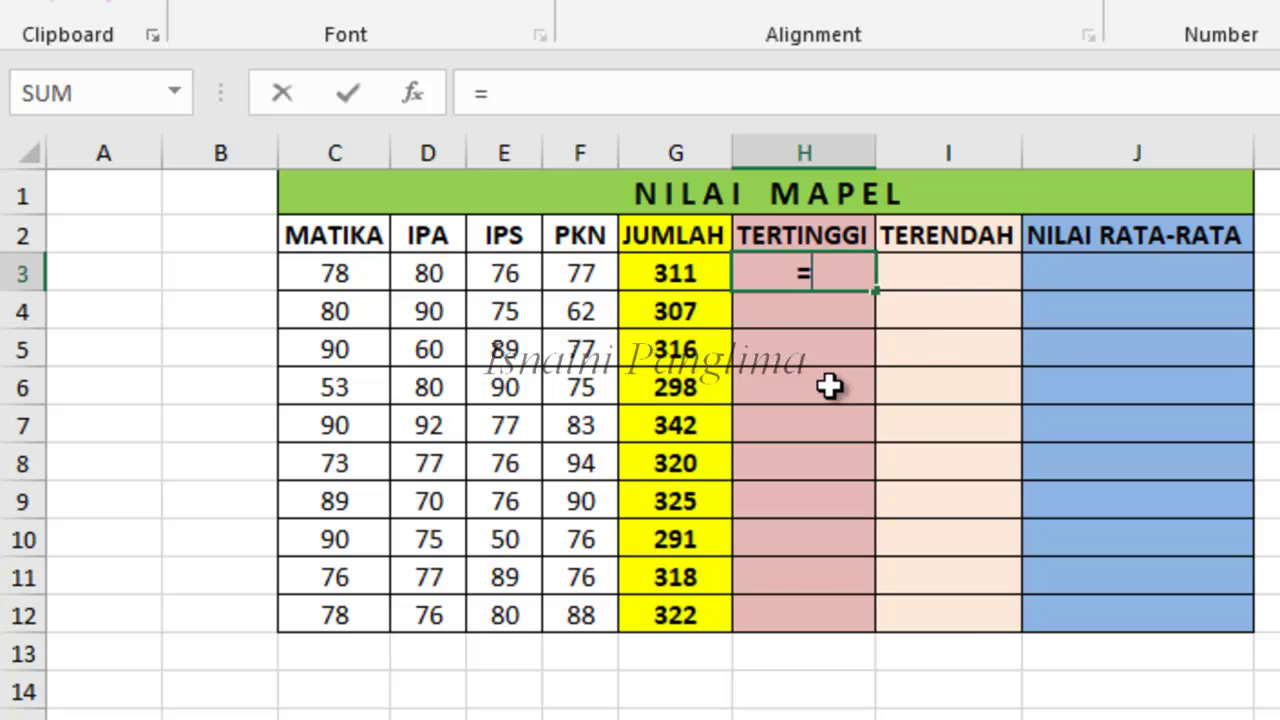
type("ma")
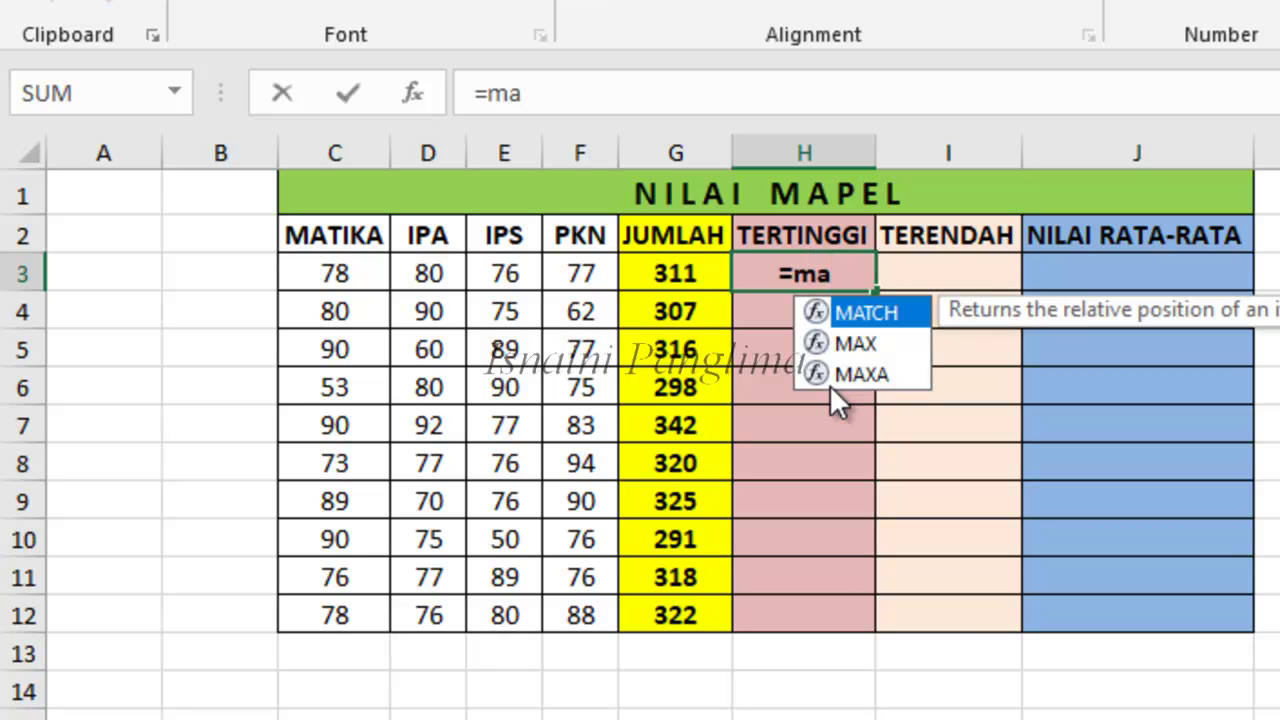
key("Down")
key("Tab")
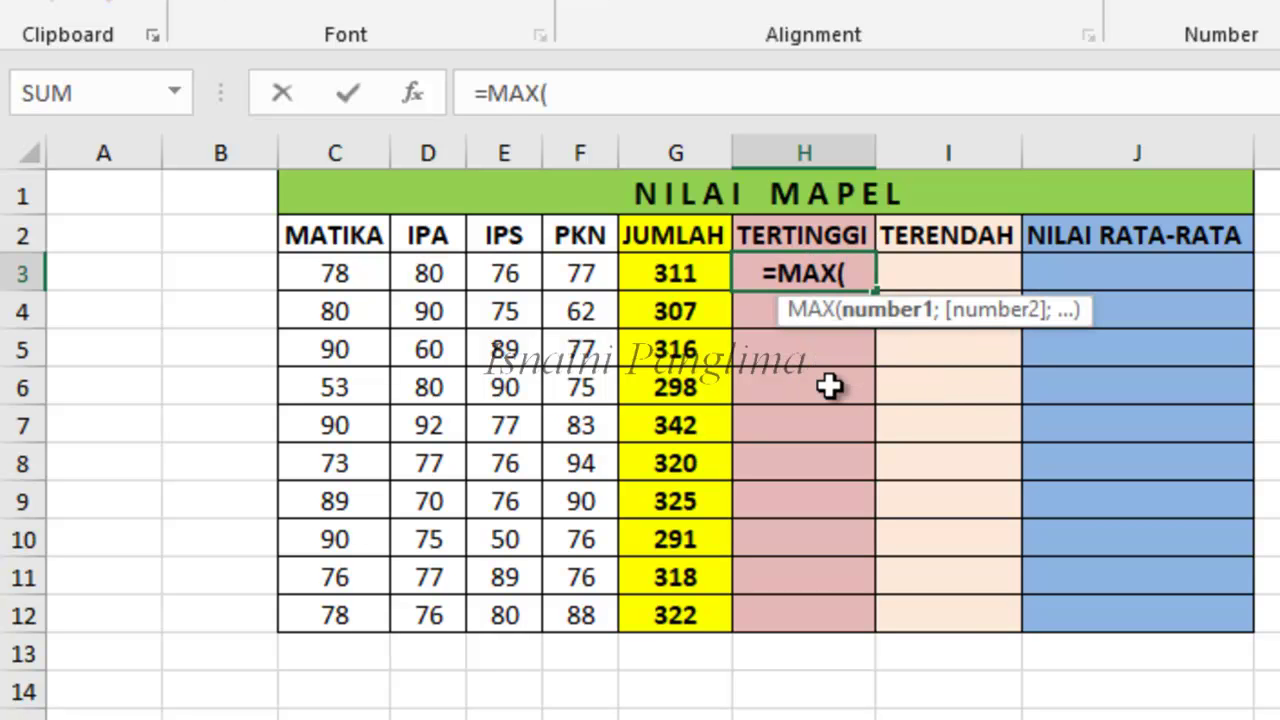
left_click_drag(325, 265, 578, 280)
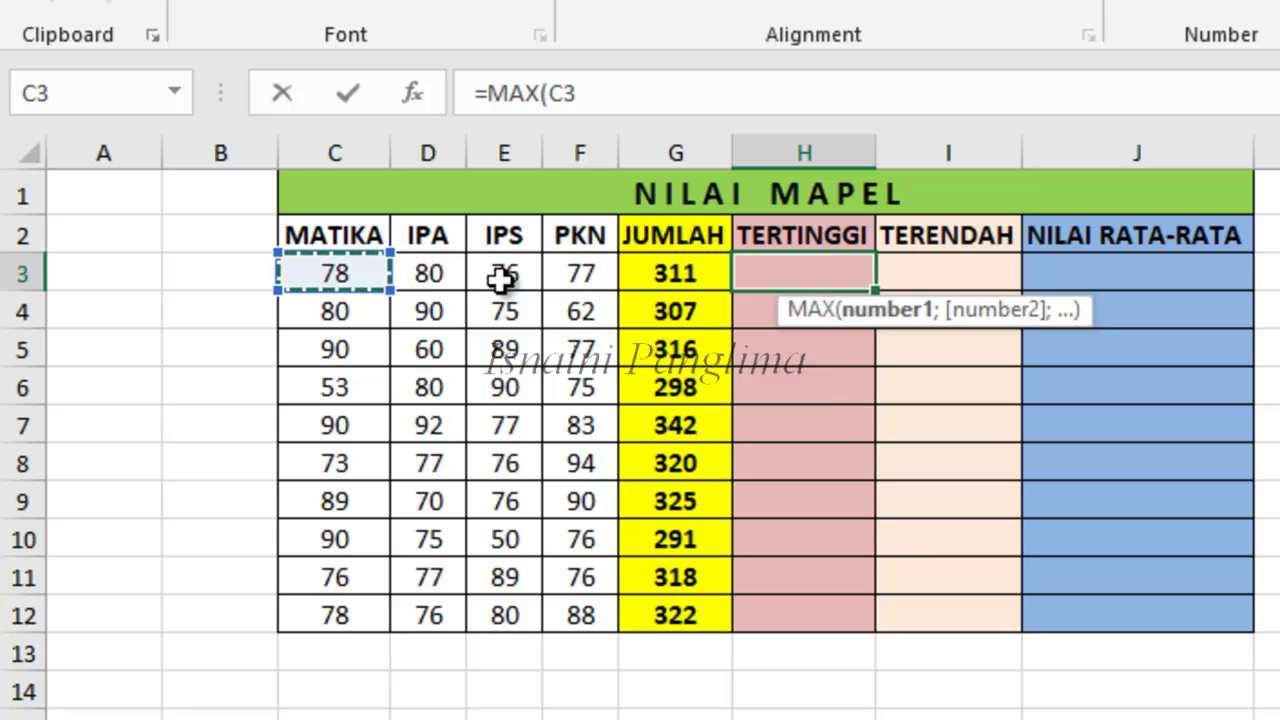
type(")")
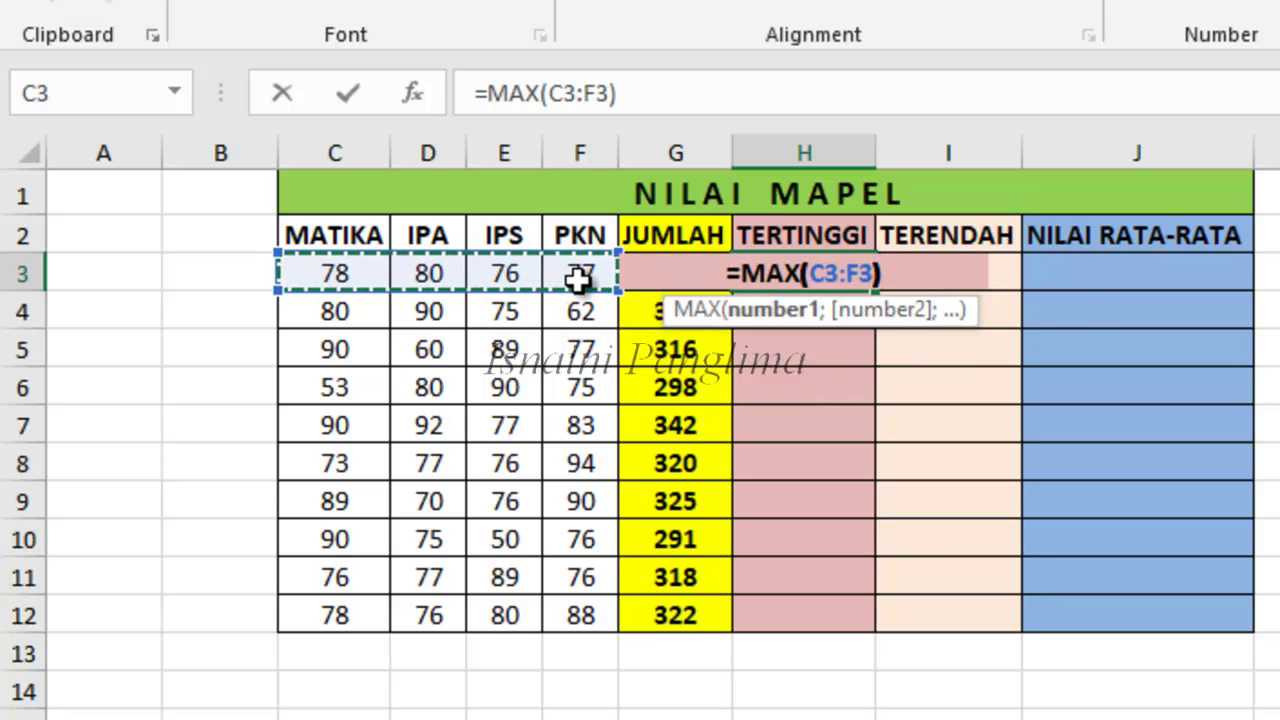
key("Return")
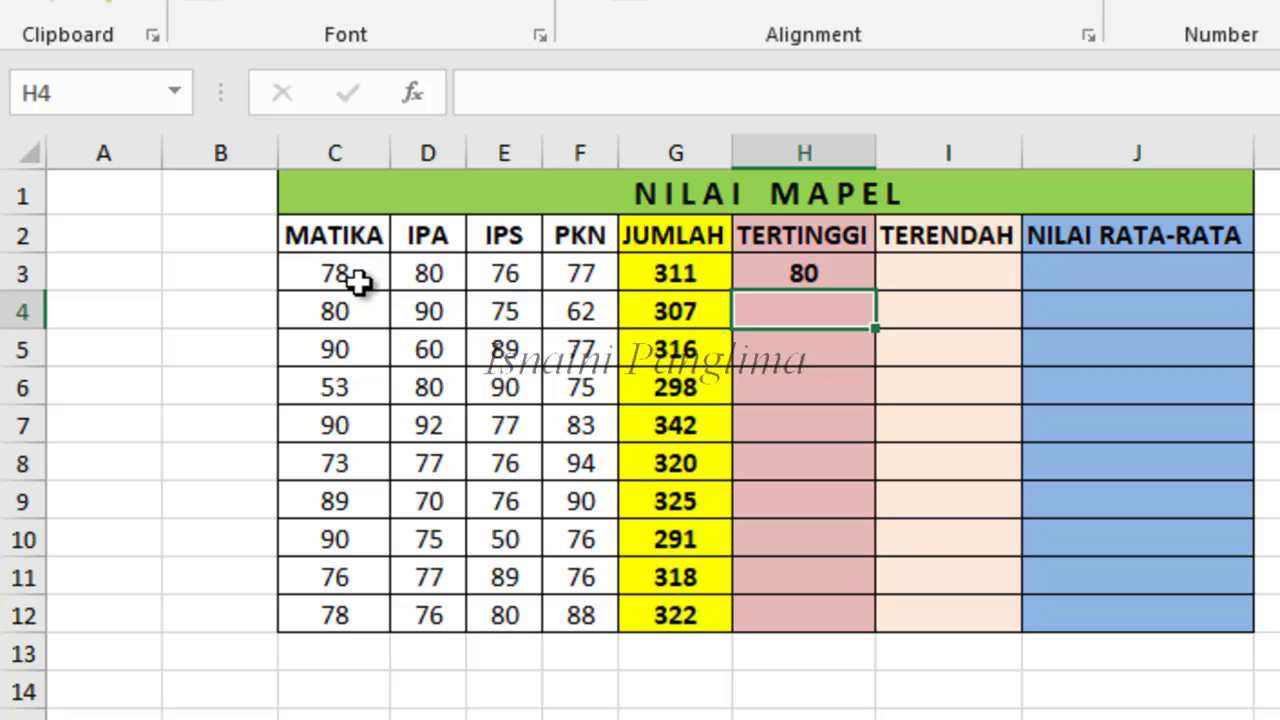
Copy the MAX formula down to H12, giving highest scores 80 through 88
left_click_drag(320, 278, 585, 280)
left_click(790, 285)
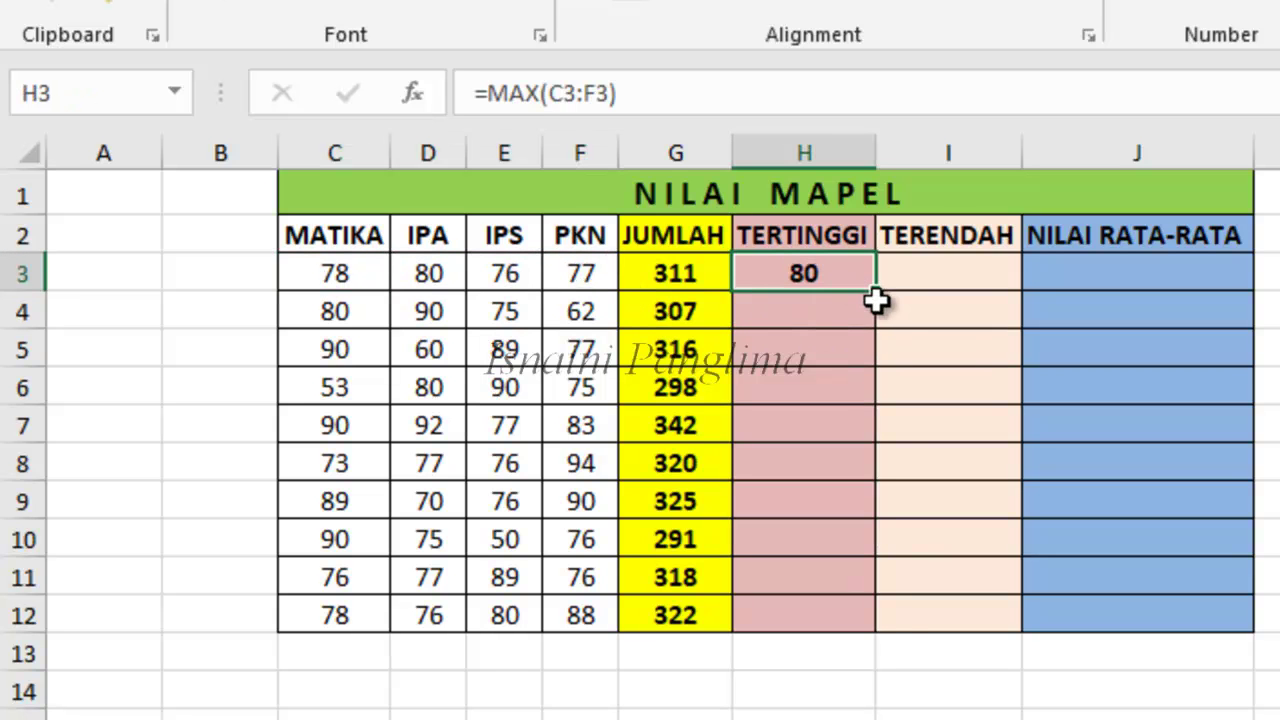
double_click(876, 292)
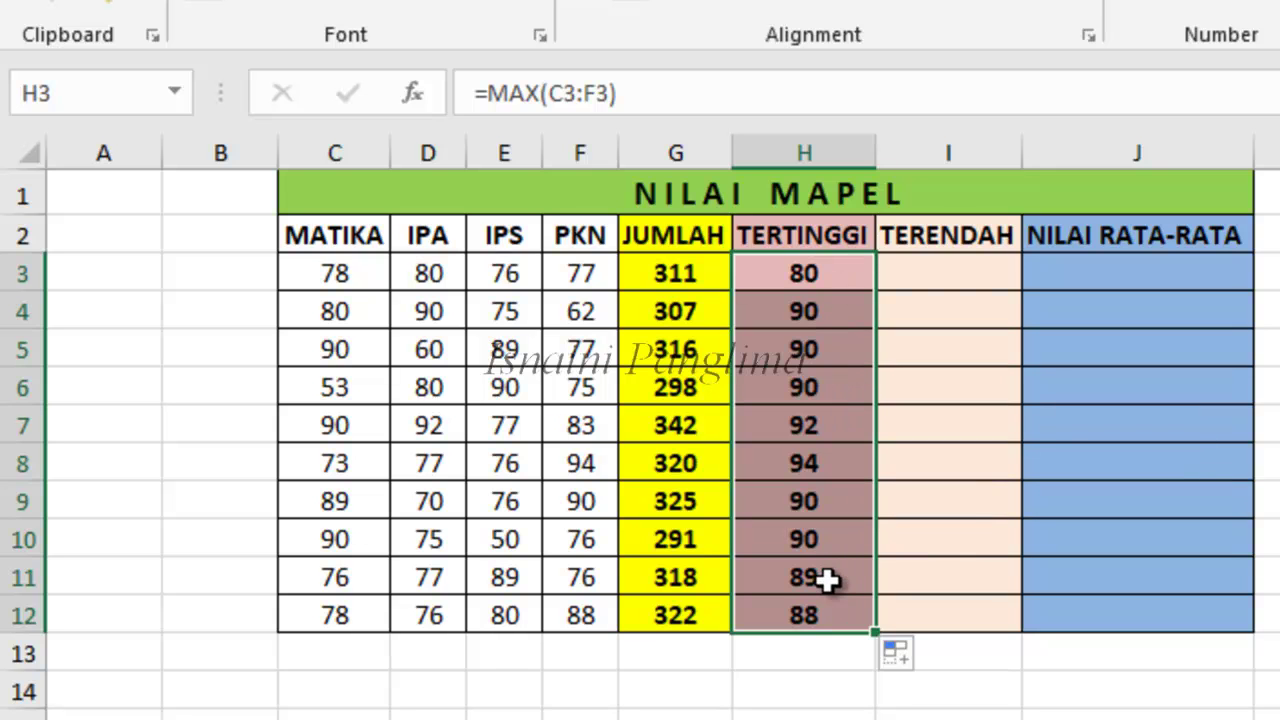
left_click(808, 278)
left_click(812, 465)
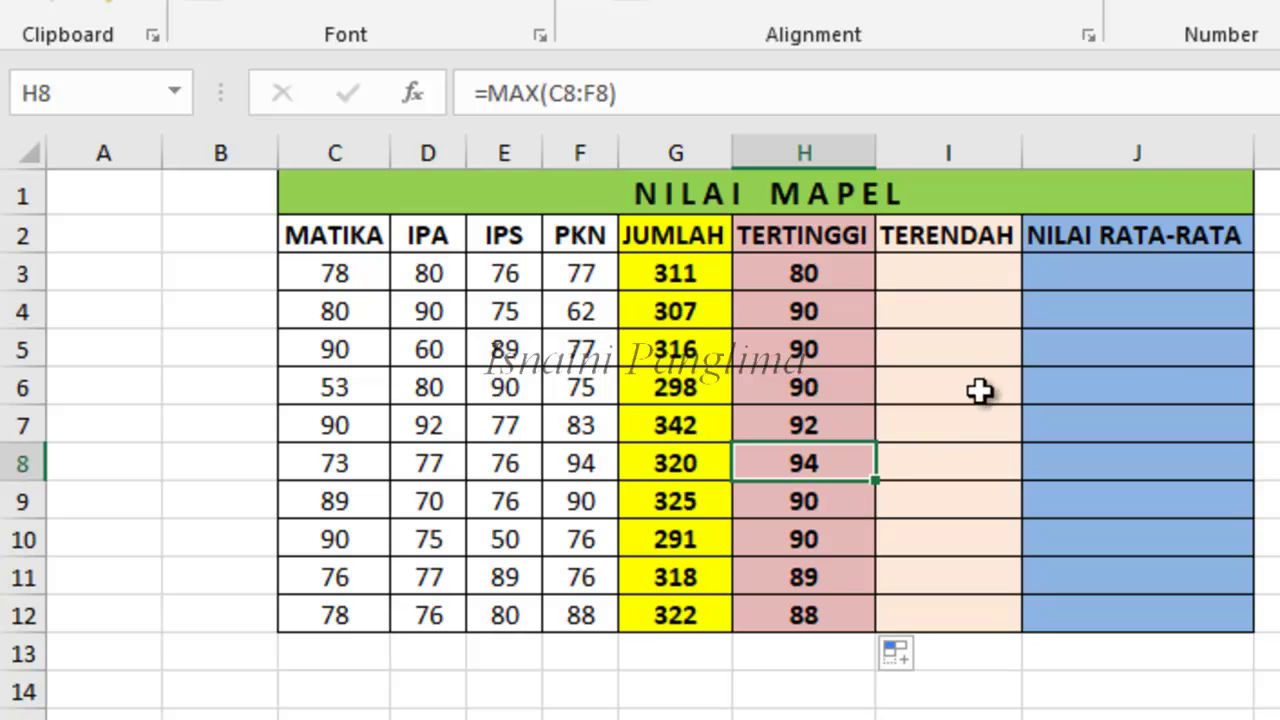
left_click(950, 272)
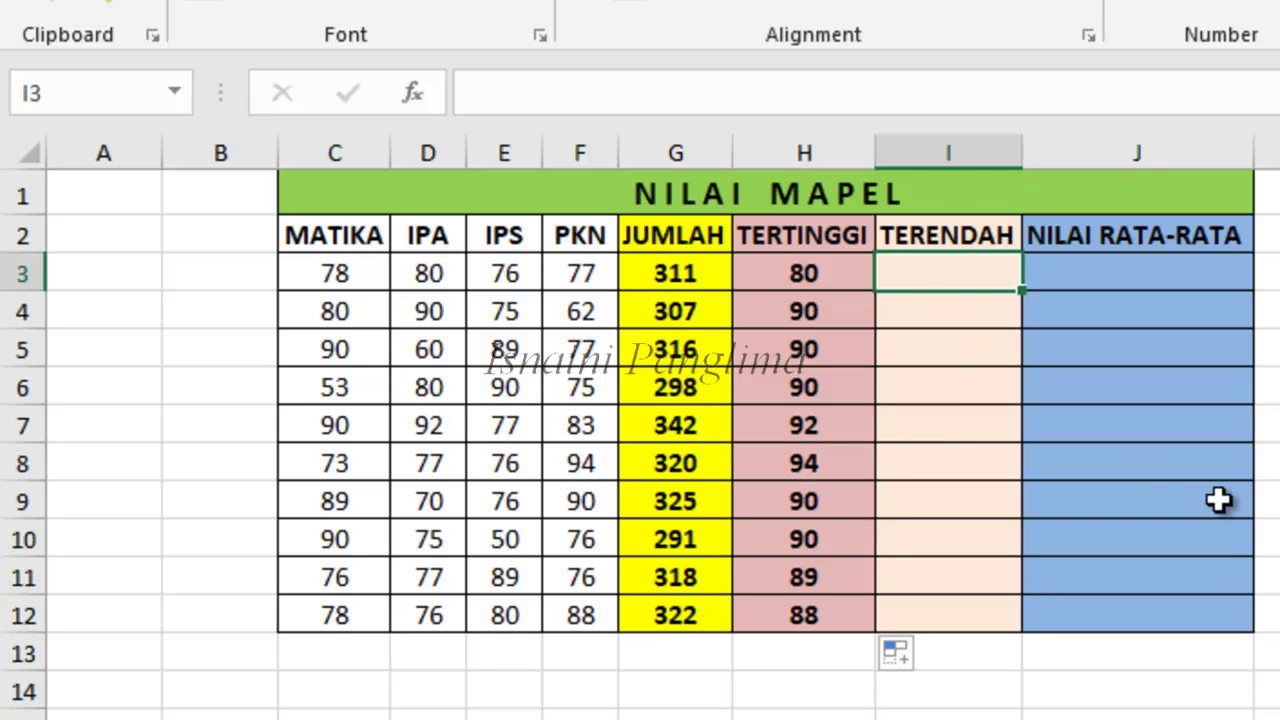
Enter =MIN(C3:F3) in I3 for the first student's lowest score
type("=")
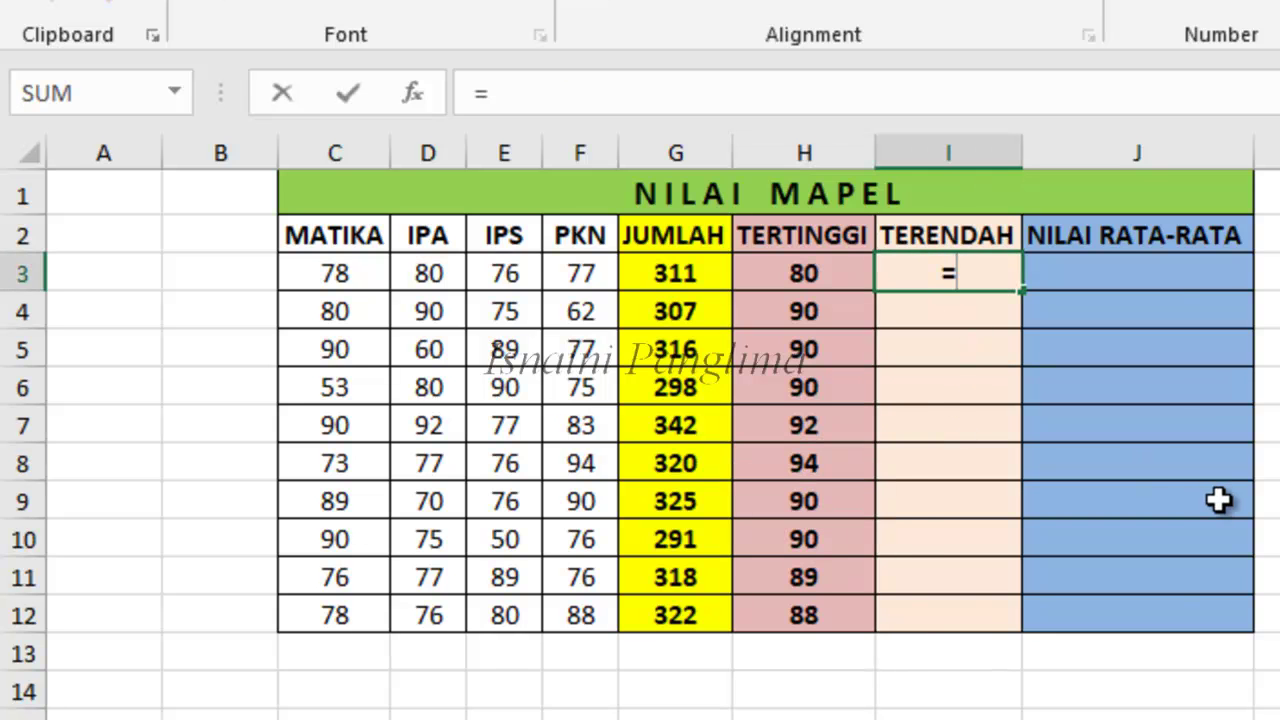
type("min")
key("Tab")
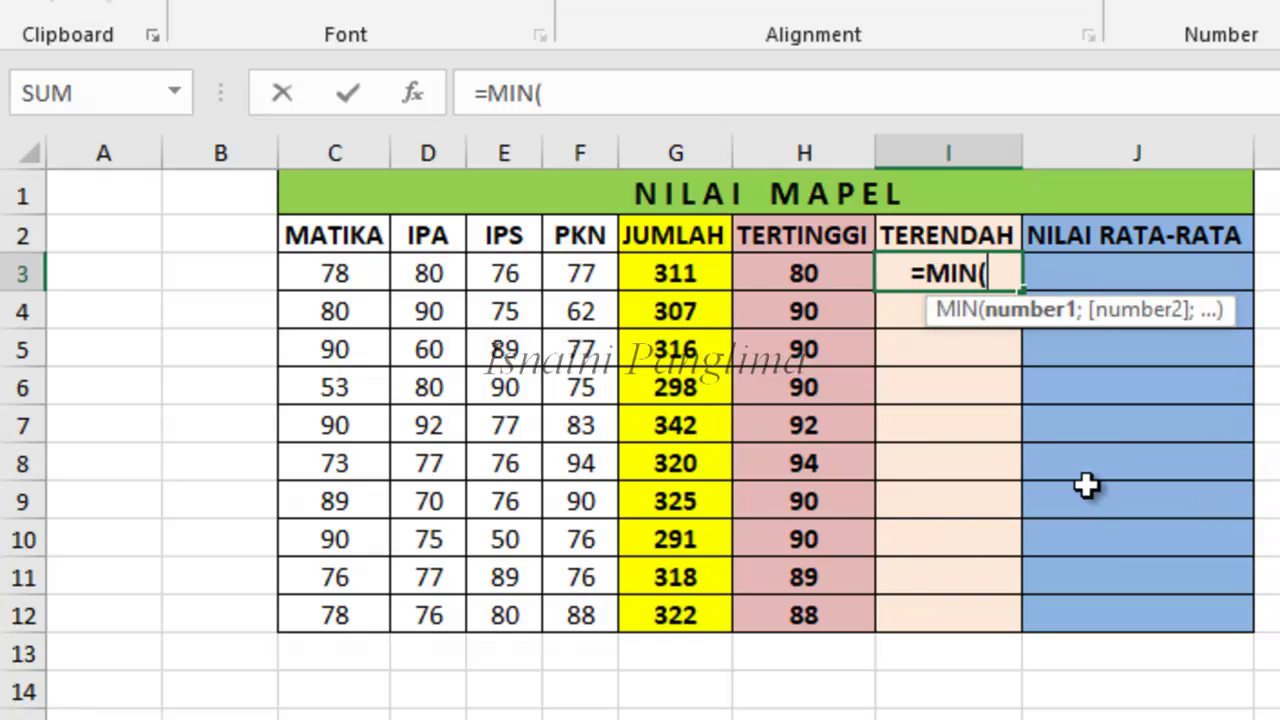
left_click_drag(300, 272, 588, 272)
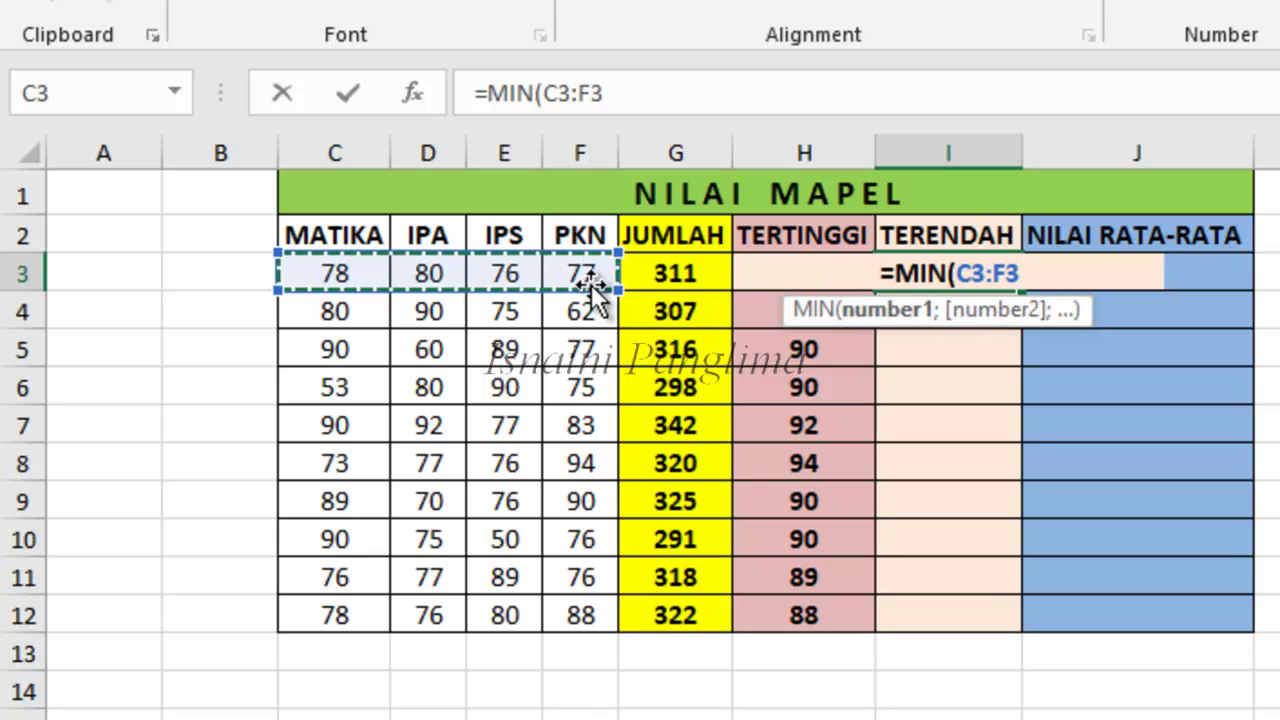
type(")")
key("Return")
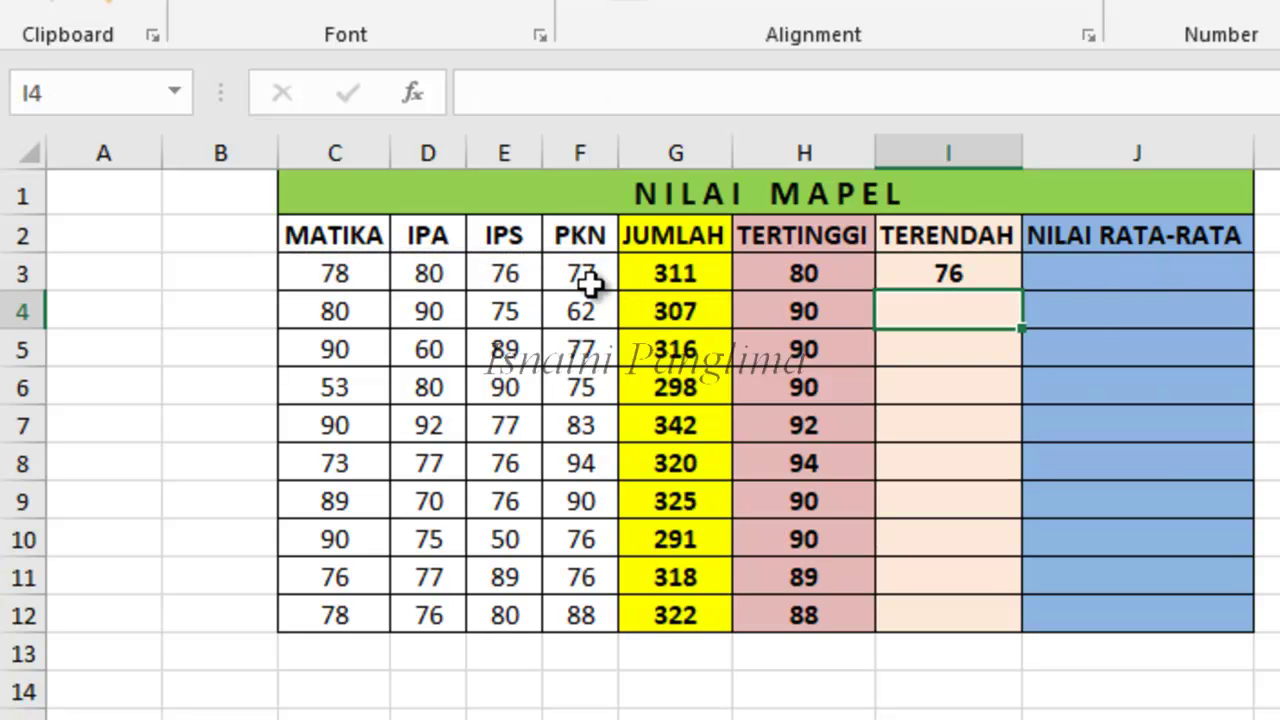
Copy the MIN formula down to I12 and check row 10 against its scores
left_click_drag(337, 272, 600, 274)
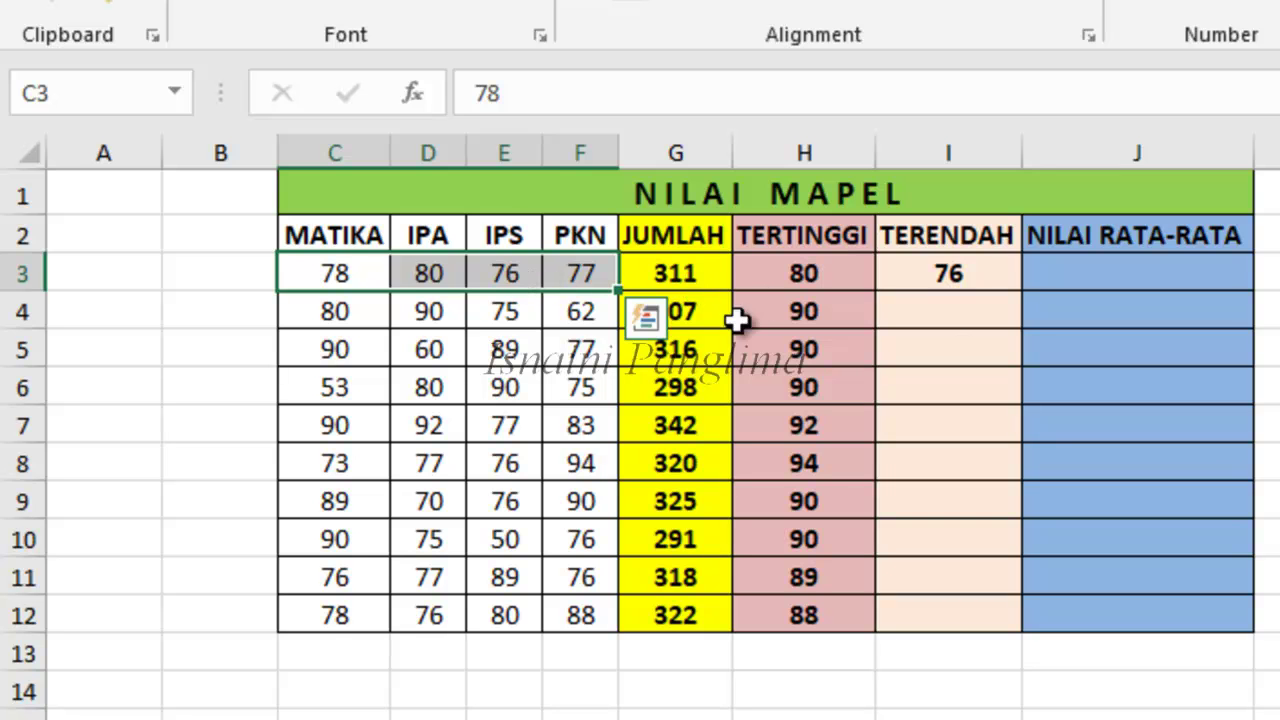
left_click(988, 294)
left_click(1020, 286)
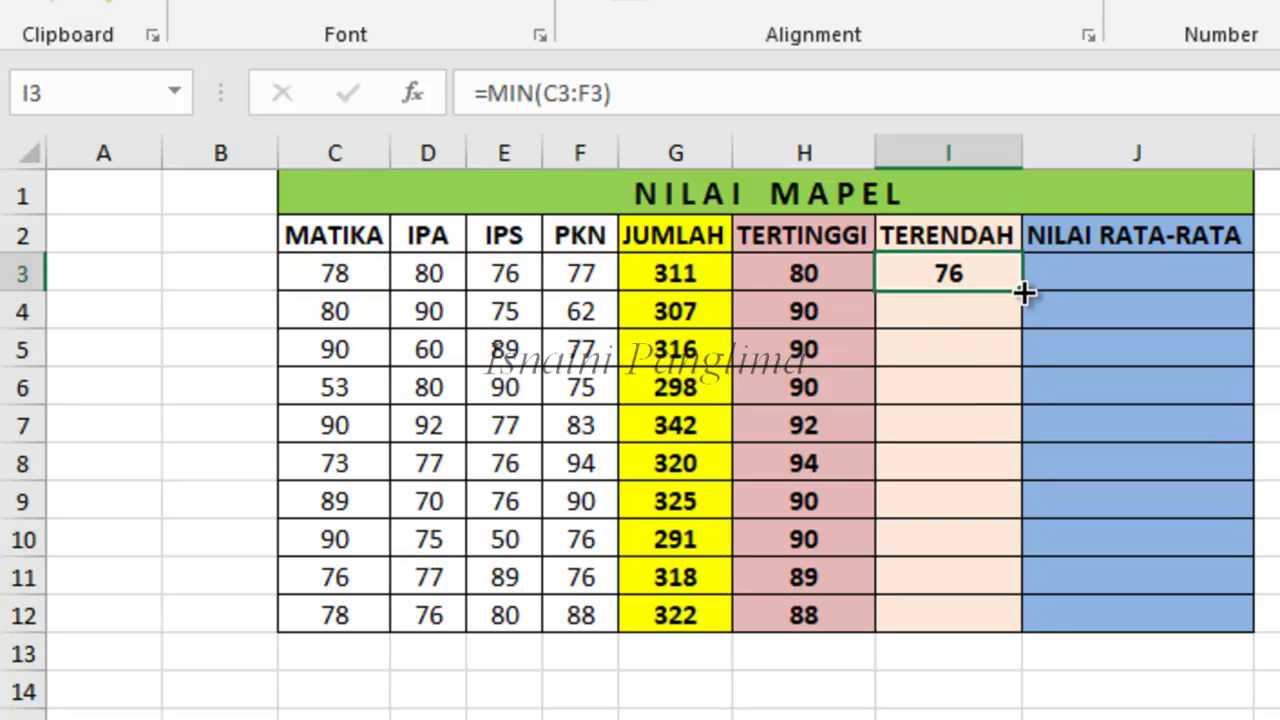
double_click(1022, 290)
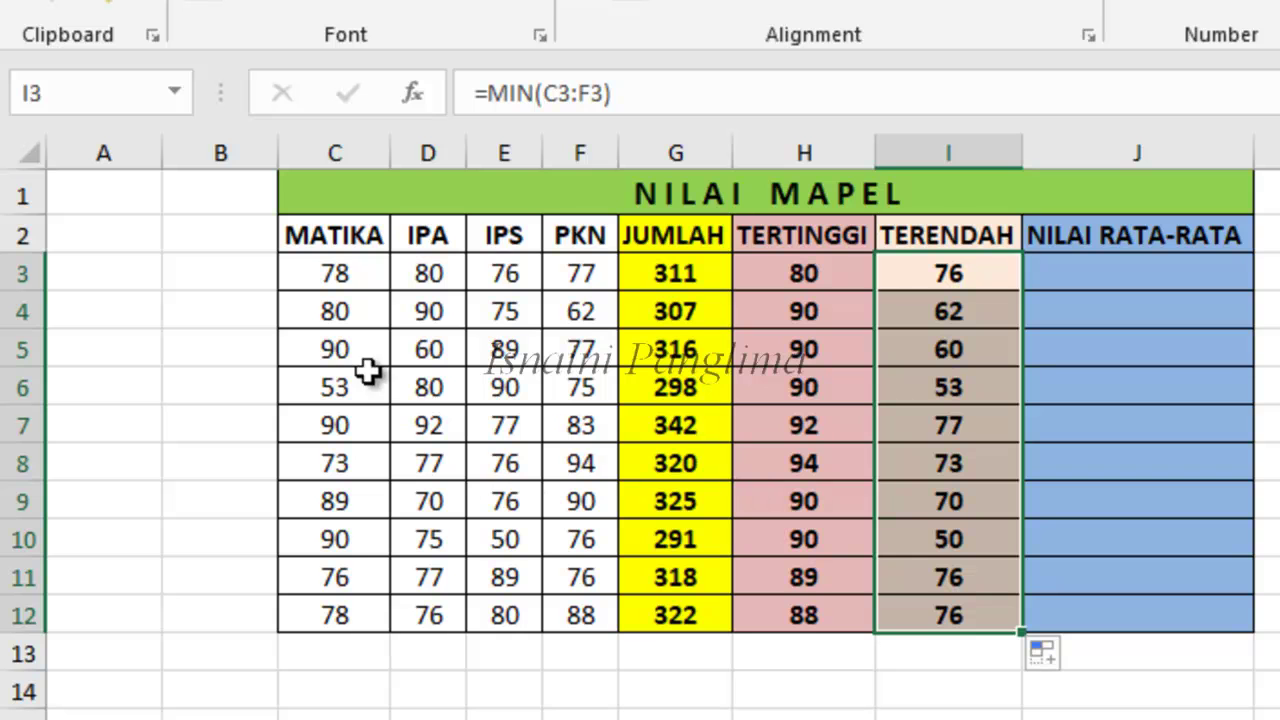
left_click(956, 540)
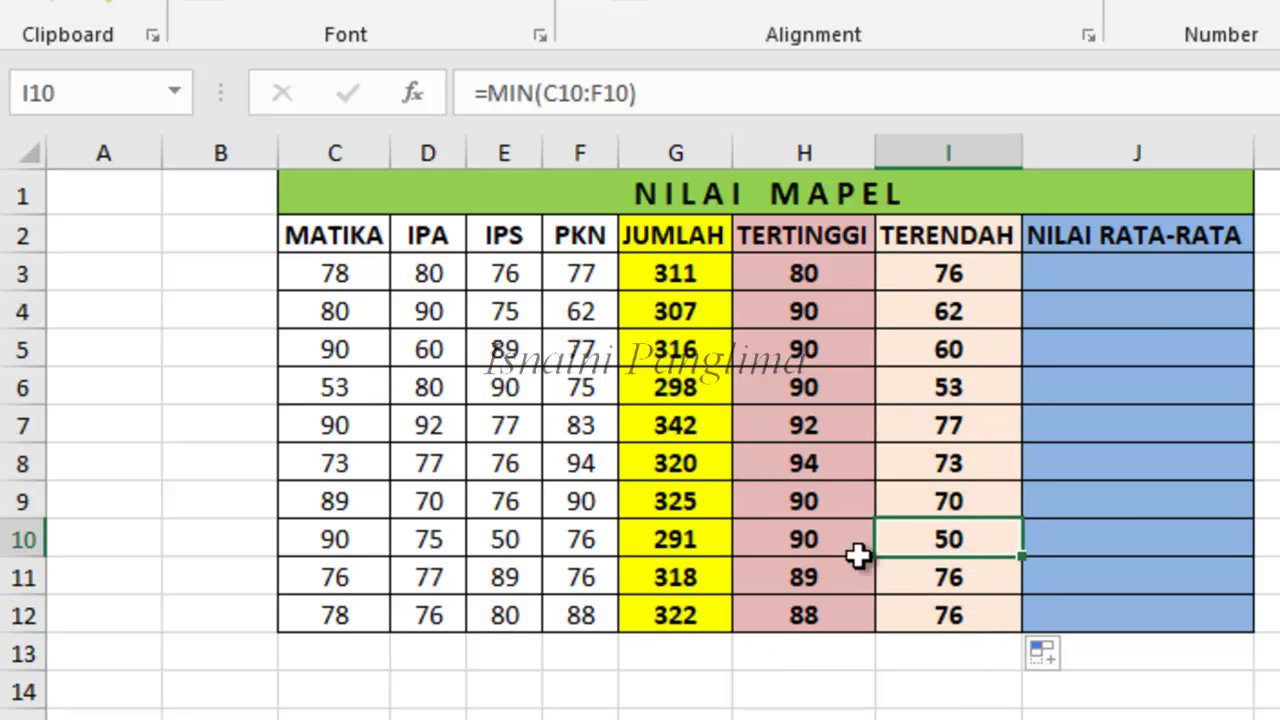
left_click_drag(352, 541, 580, 540)
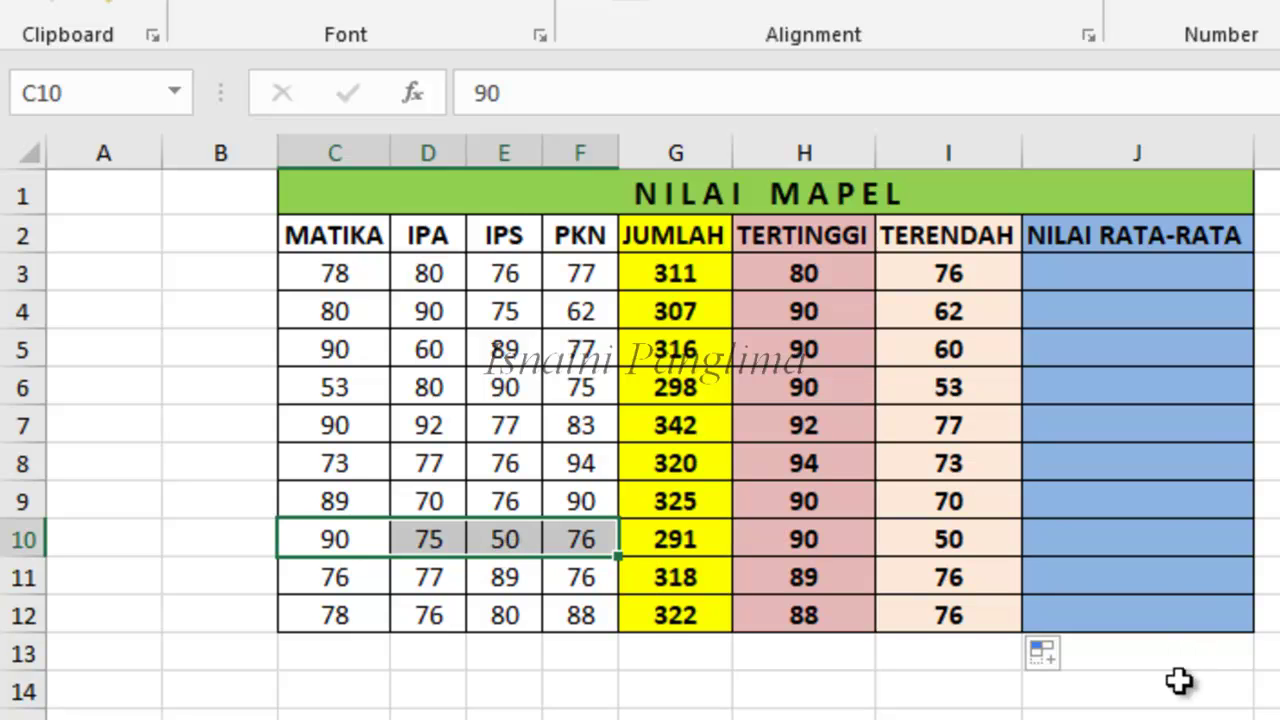
left_click(1186, 714)
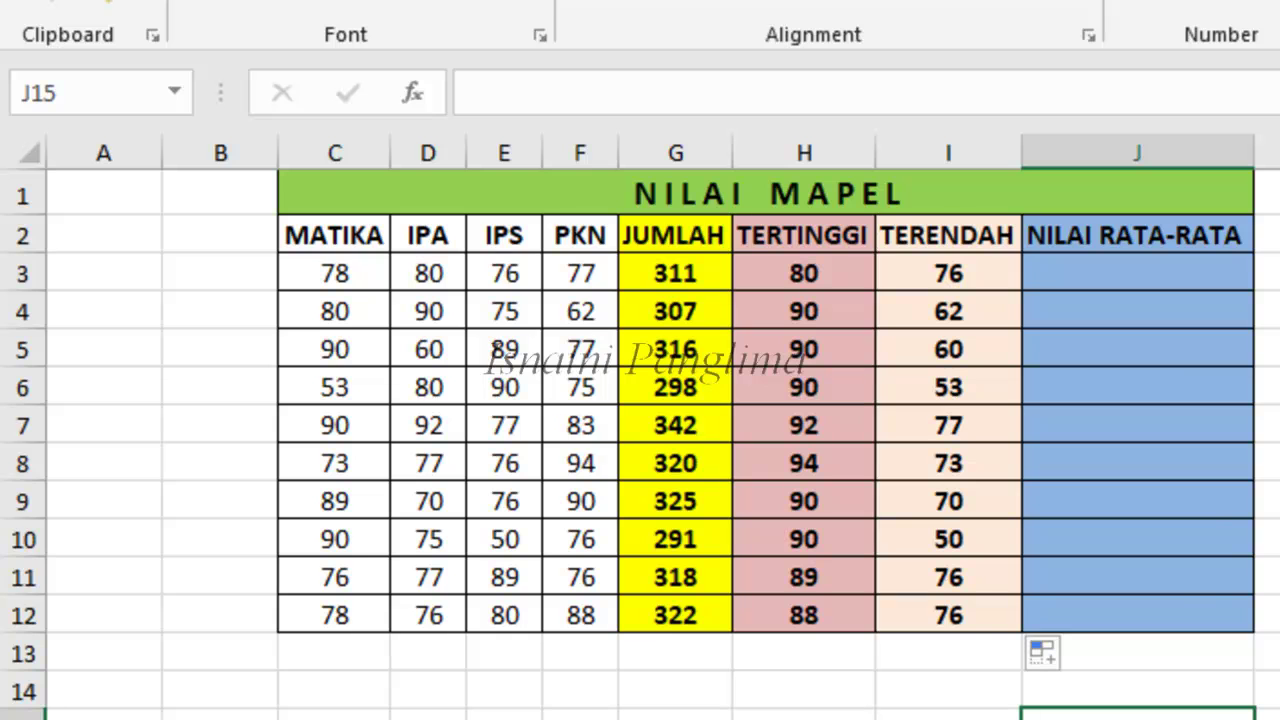
Enter =AVERAGE(C3:F3) in J3 for the first student's average
left_click(1145, 275)
type("=")
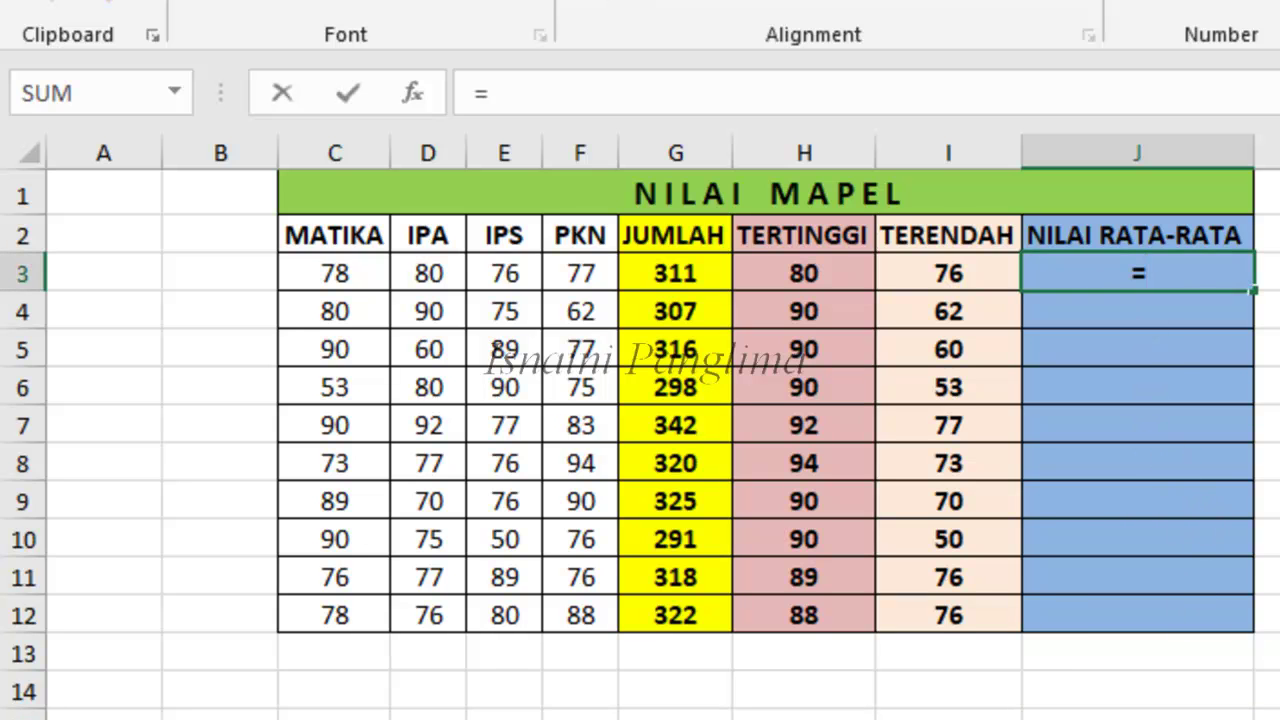
type("avera")
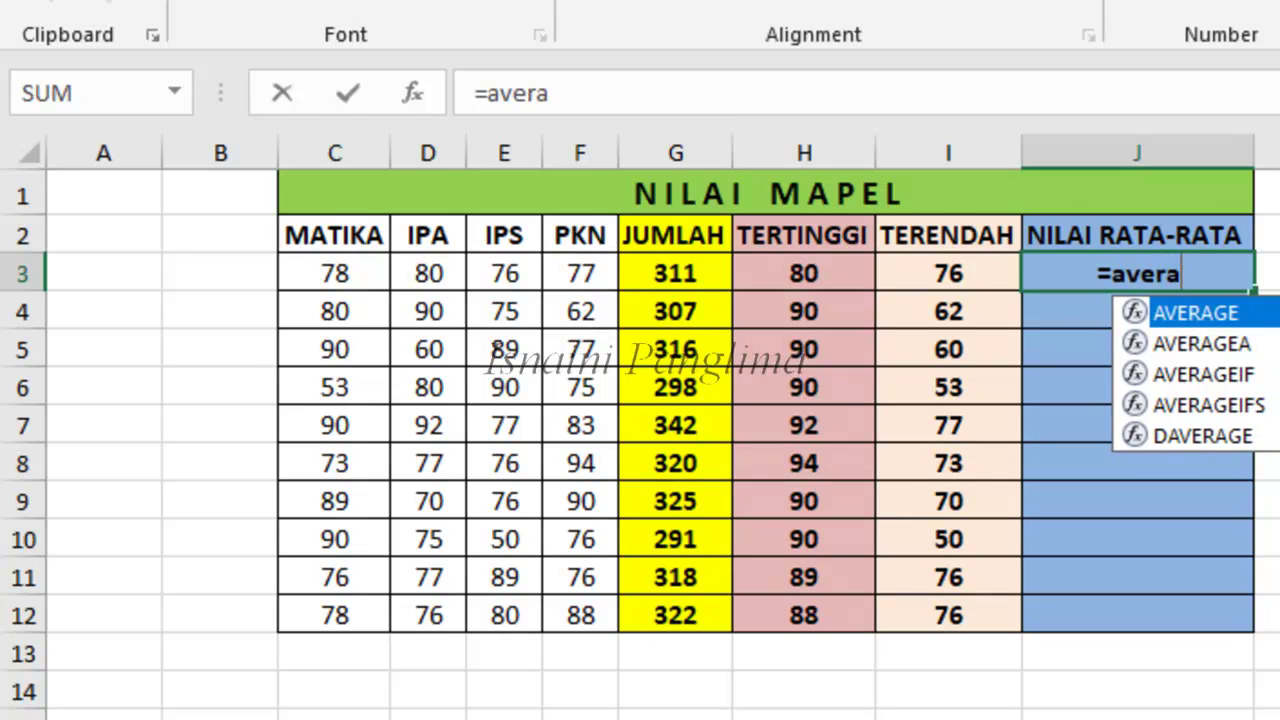
key("Tab")
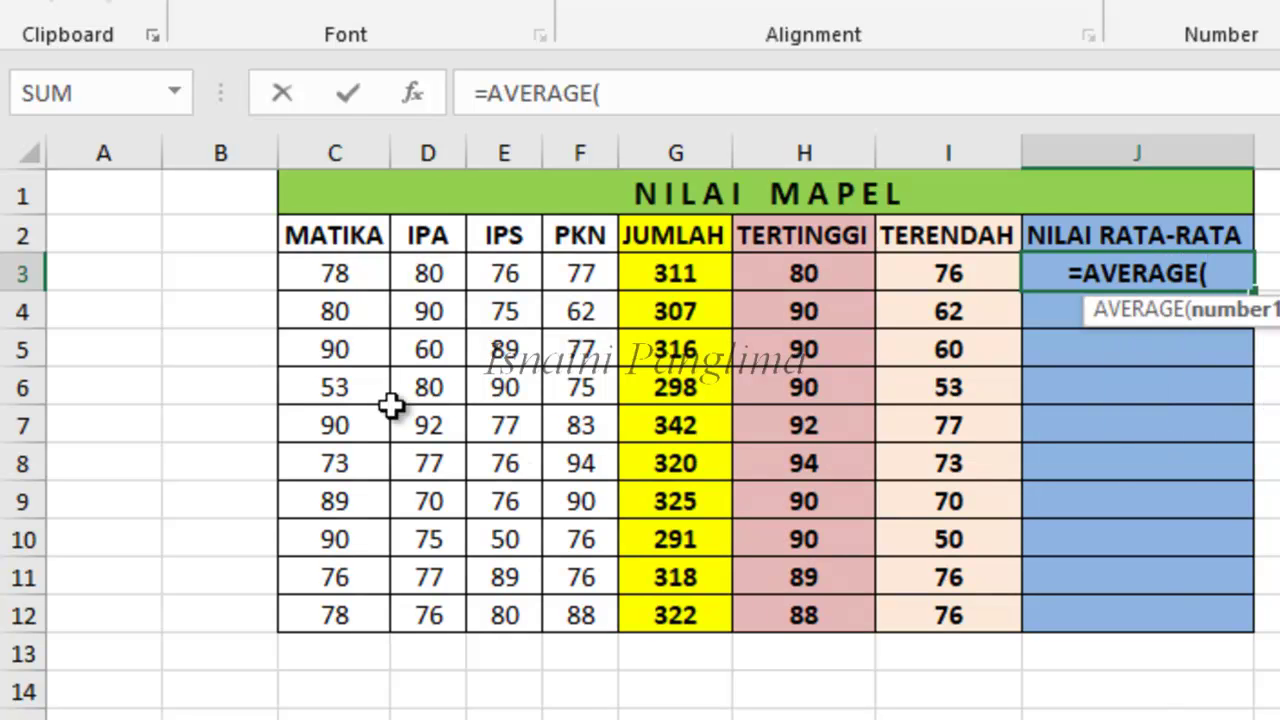
left_click_drag(318, 282, 565, 278)
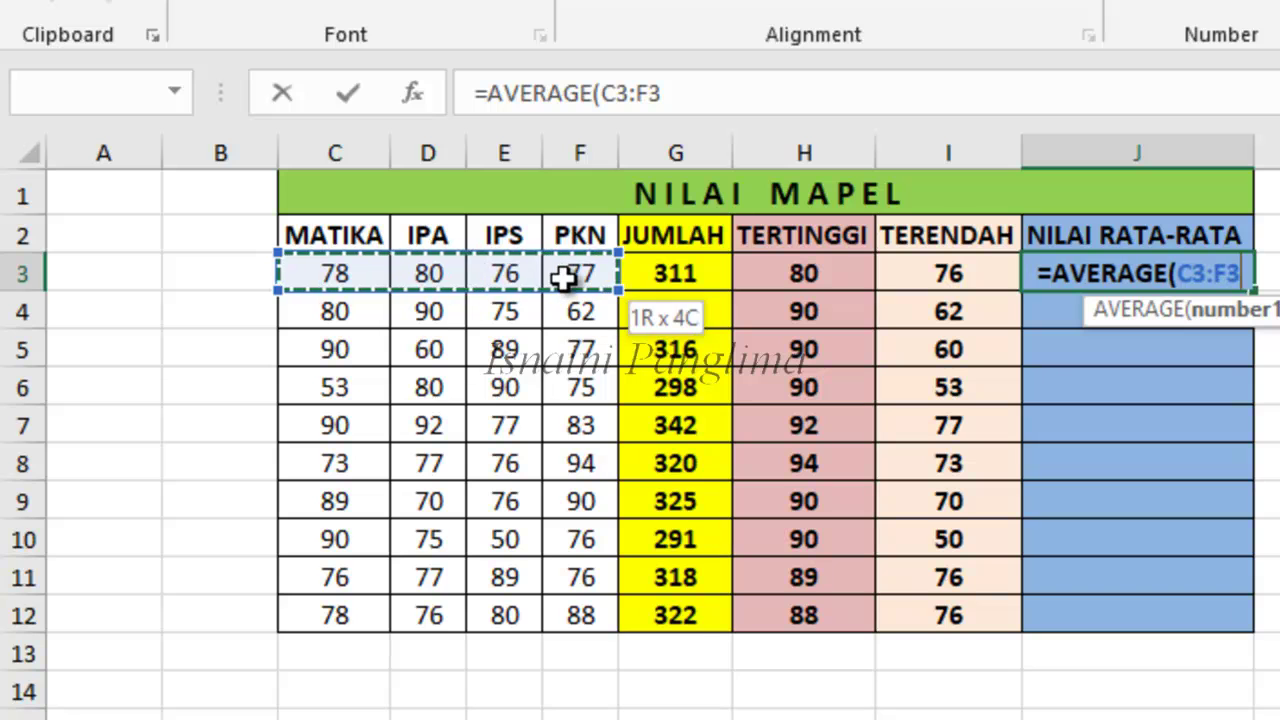
type(")")
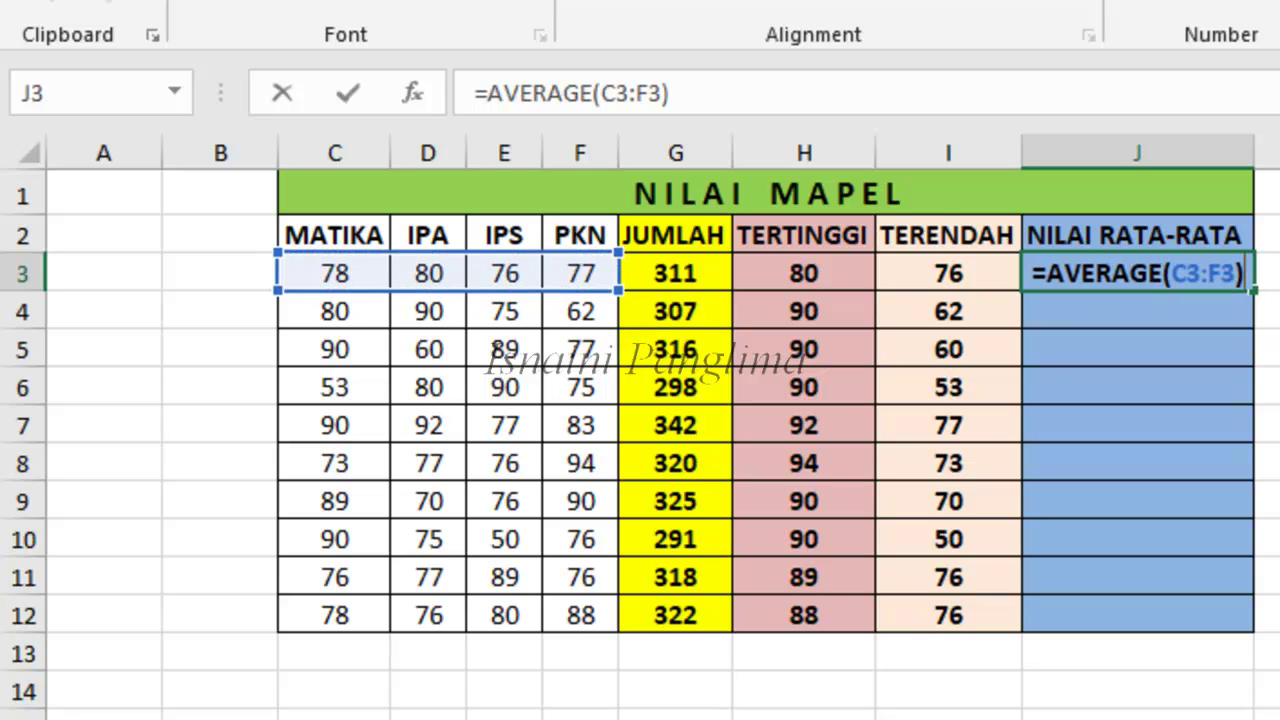
key("Return")
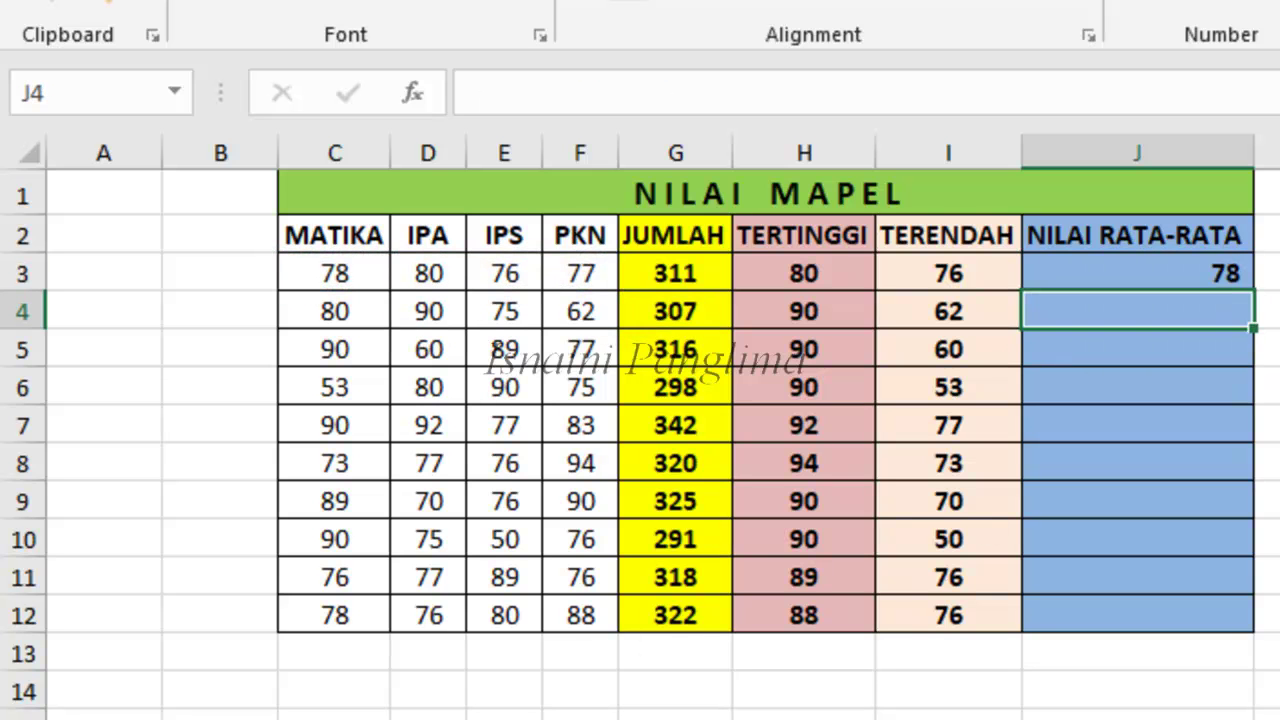
Copy the AVERAGE formula down to J12 and verify rows 4 and 12
left_click(1170, 280)
left_click_drag(1254, 290, 1257, 633)
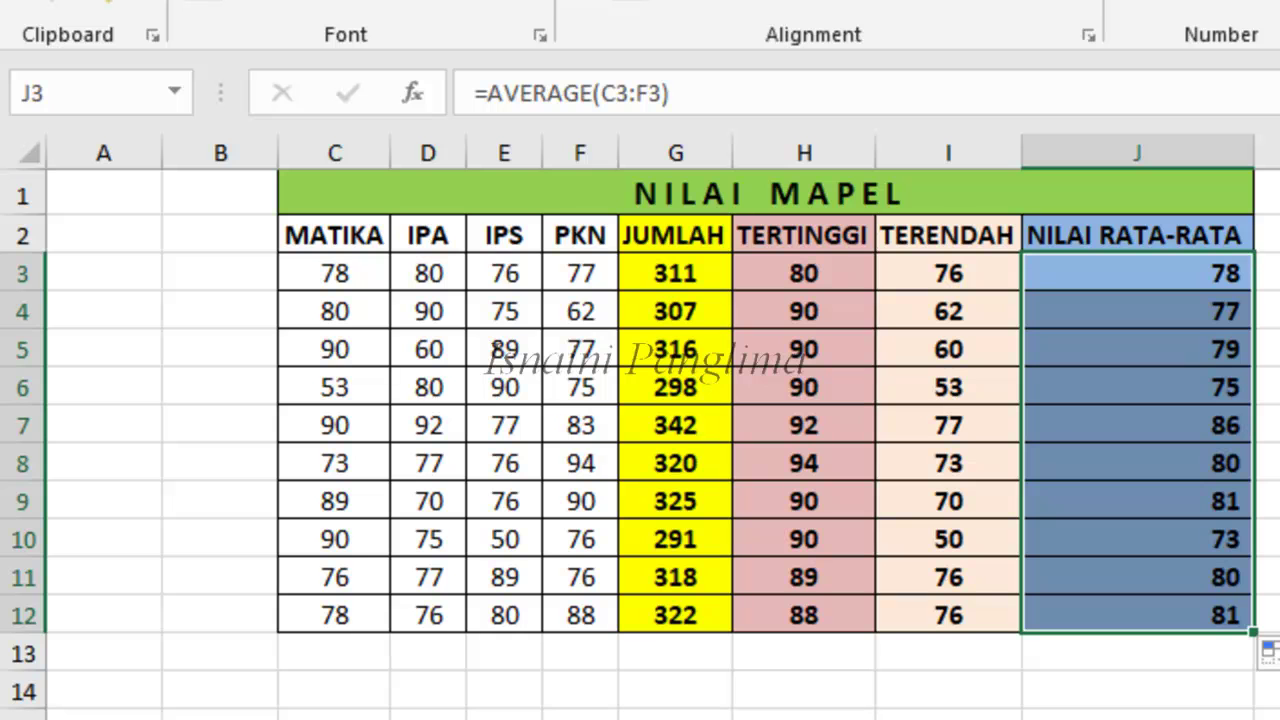
left_click_drag(323, 317, 590, 312)
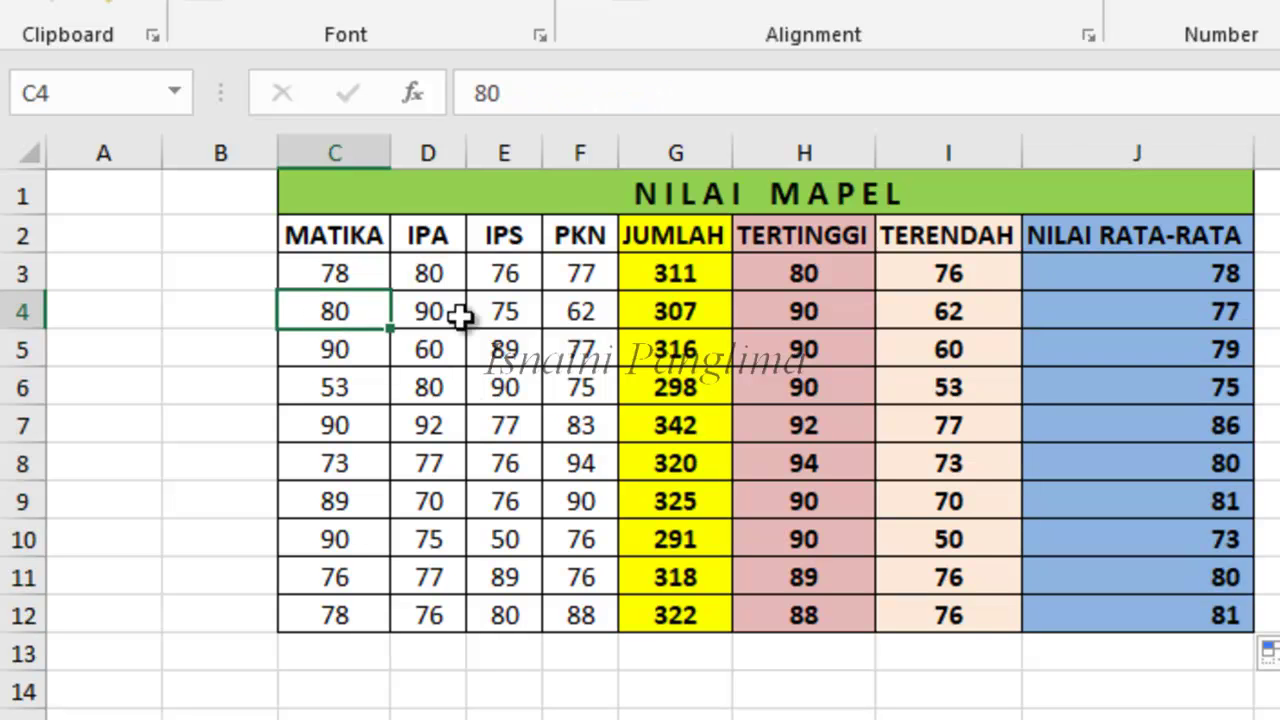
left_click(1228, 314)
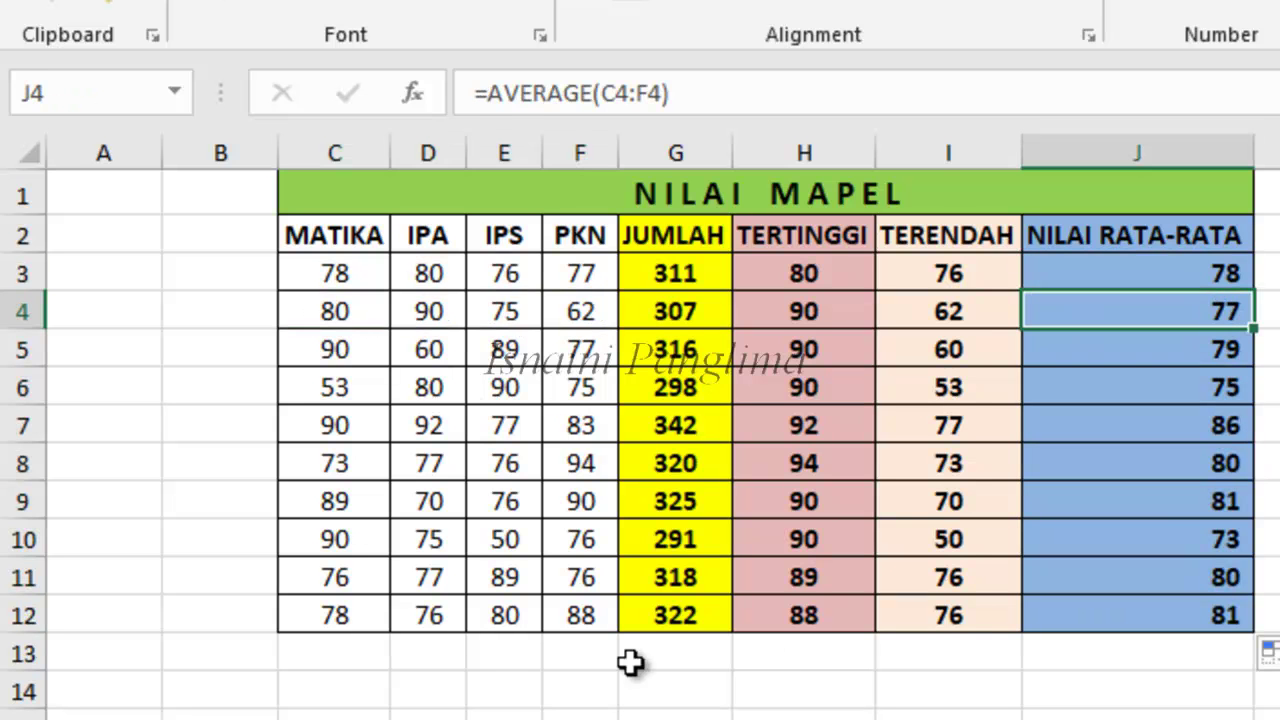
left_click_drag(337, 614, 600, 608)
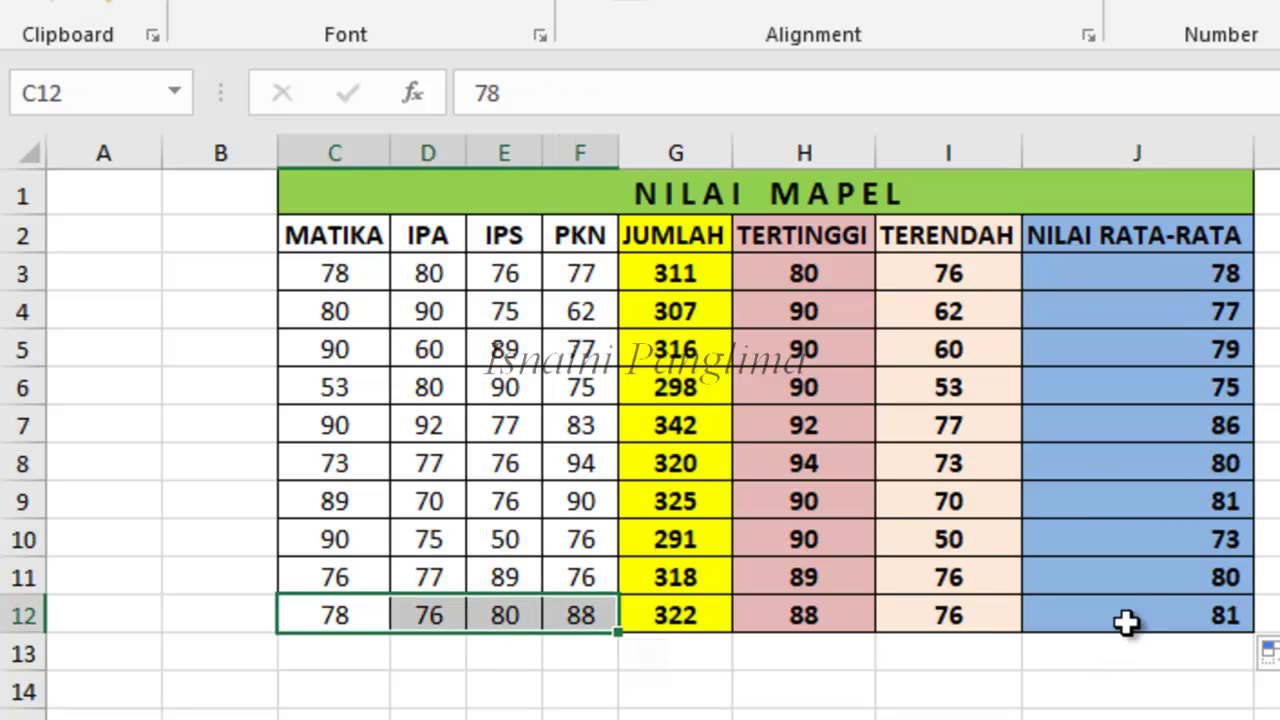
left_click(1163, 630)
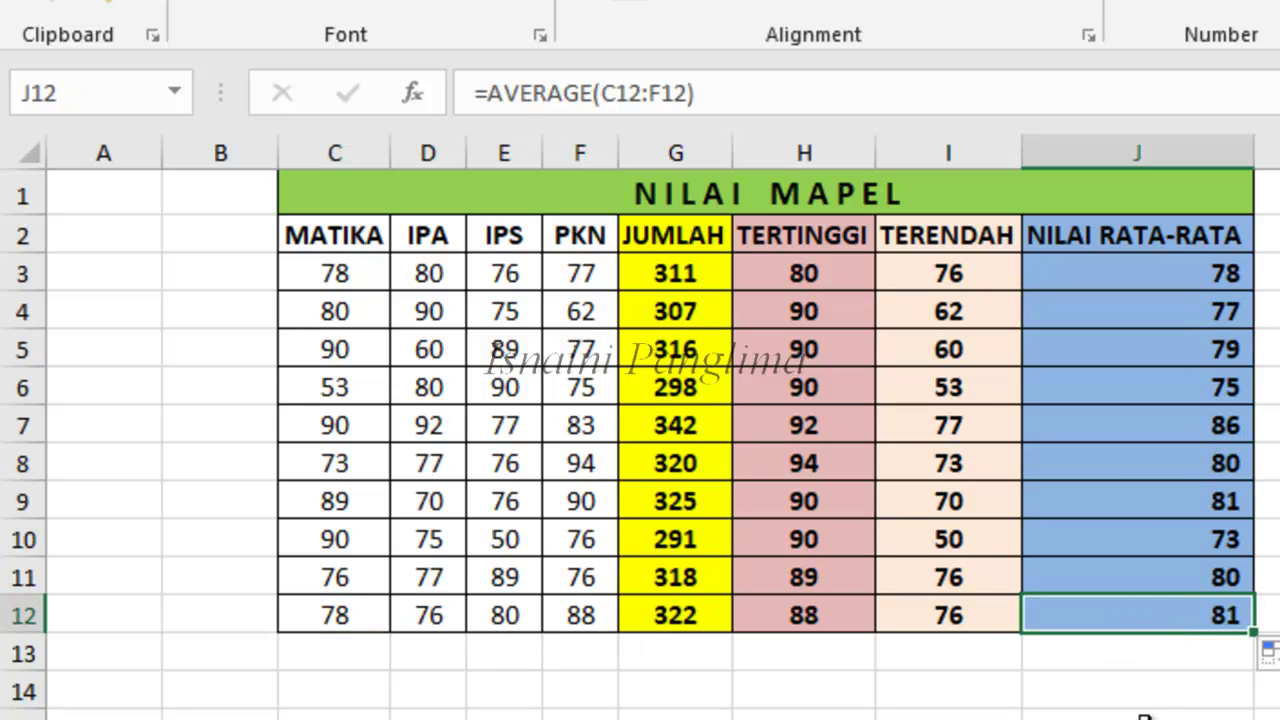
left_click(995, 500)
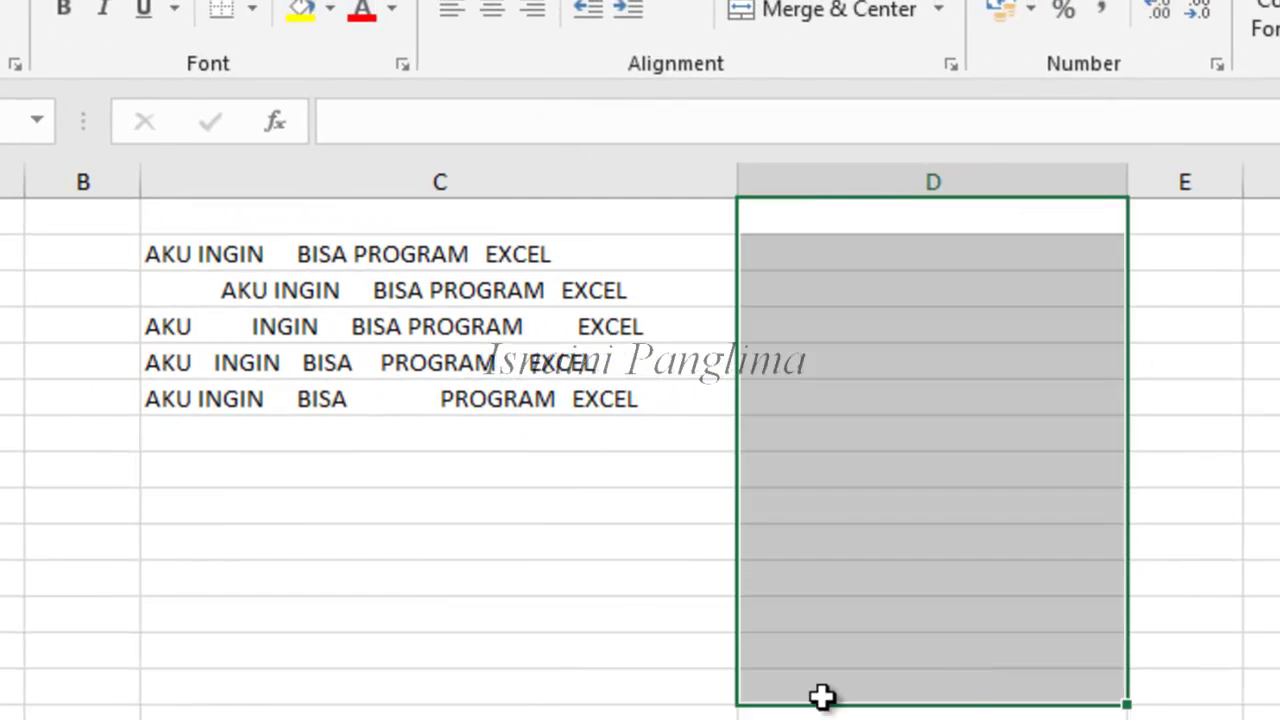
left_click(525, 574)
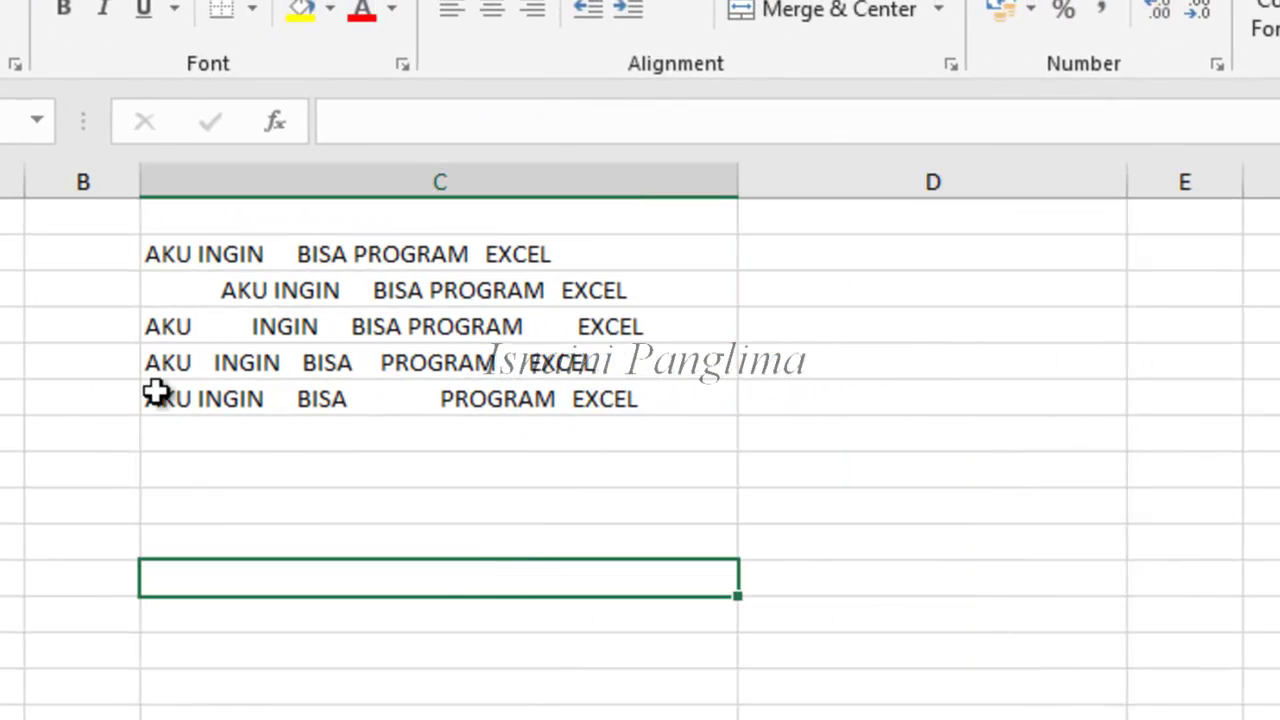
left_click(180, 256)
left_click(170, 286)
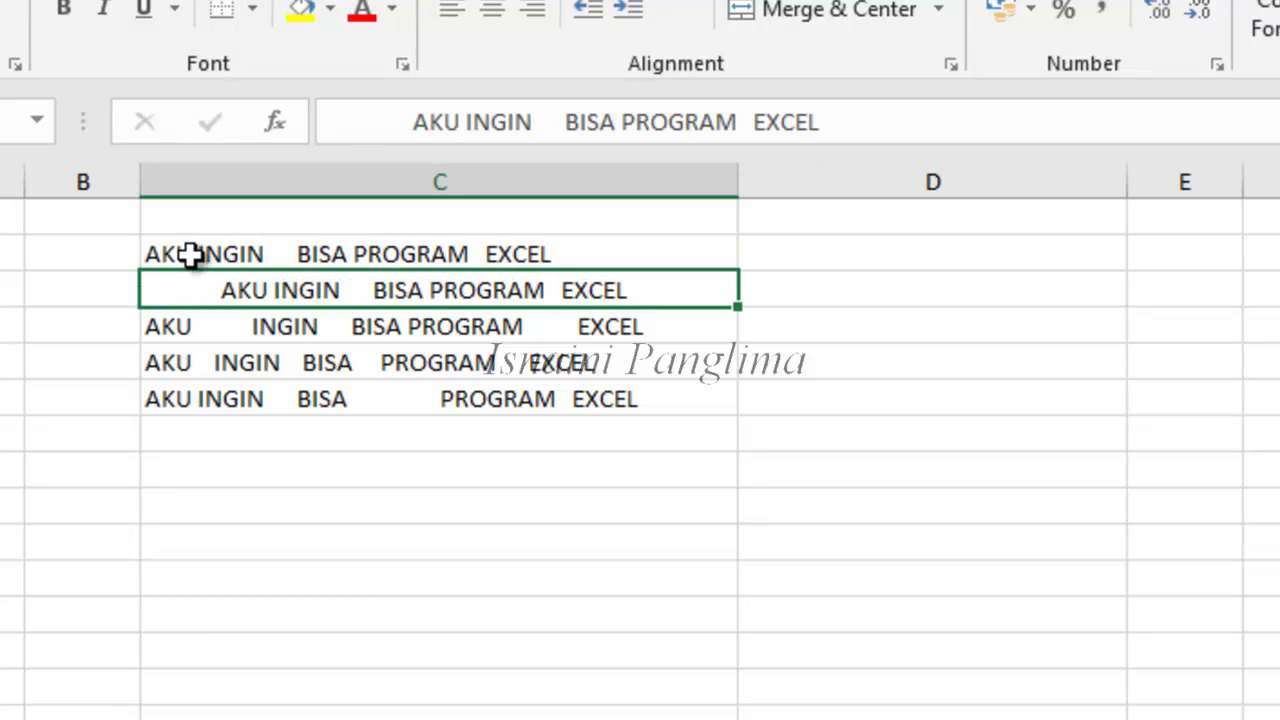
left_click(193, 255)
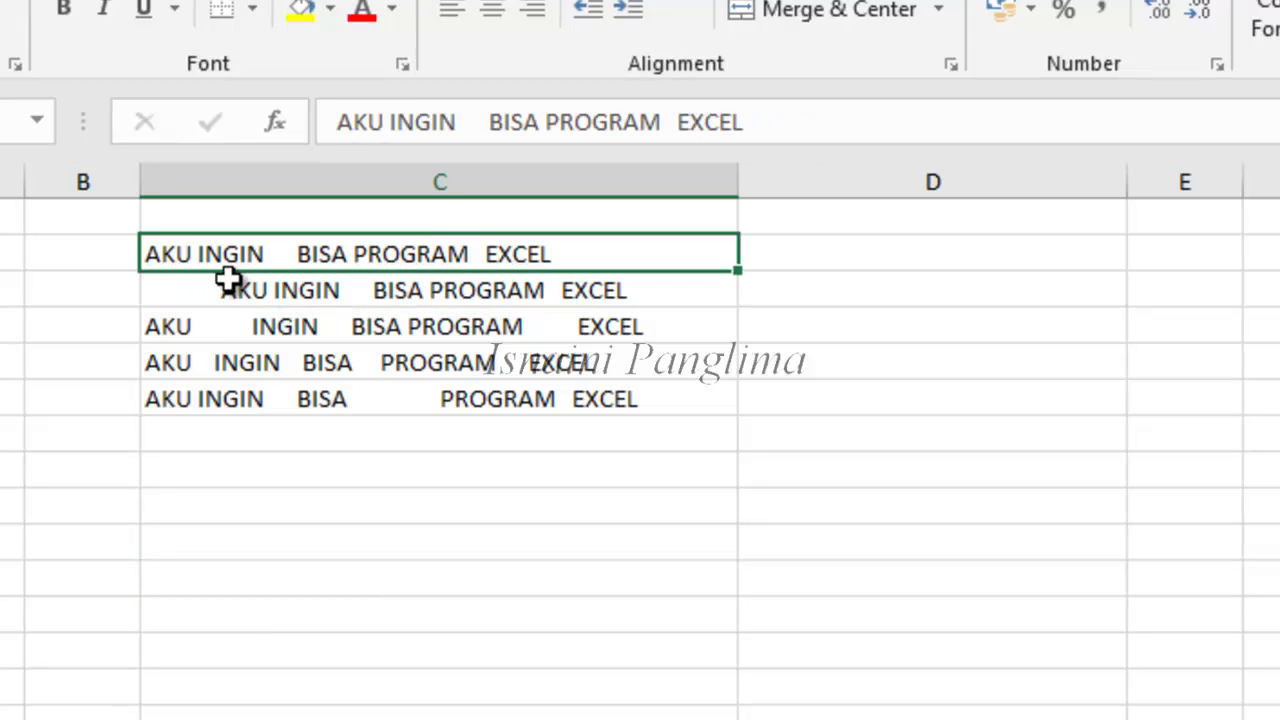
double_click(464, 122)
left_click(670, 122)
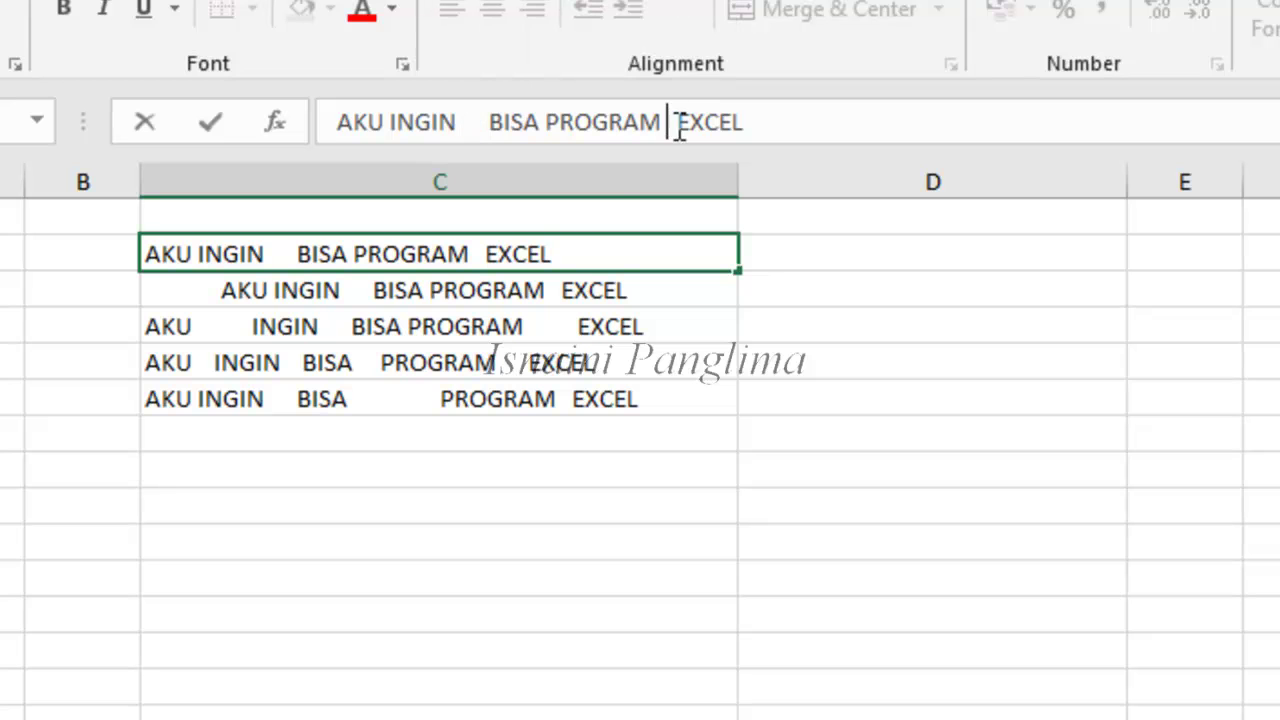
left_click(200, 294)
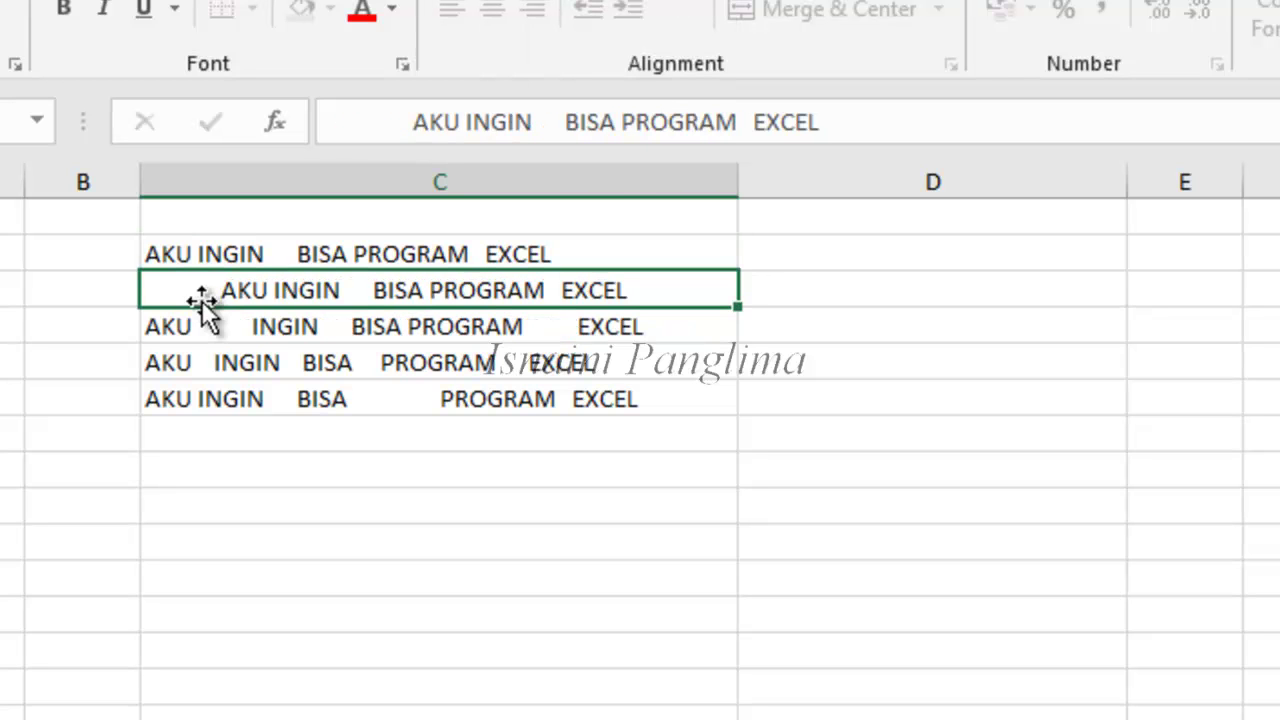
left_click_drag(413, 122, 229, 124)
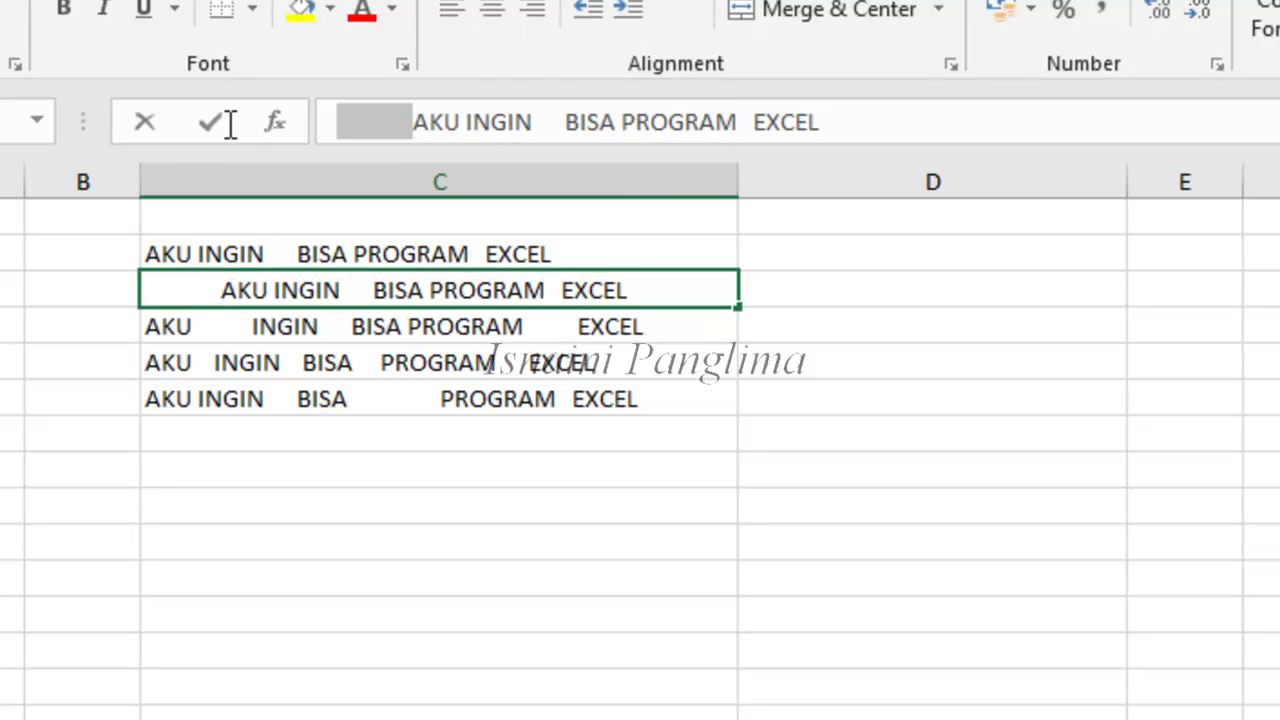
left_click(297, 328)
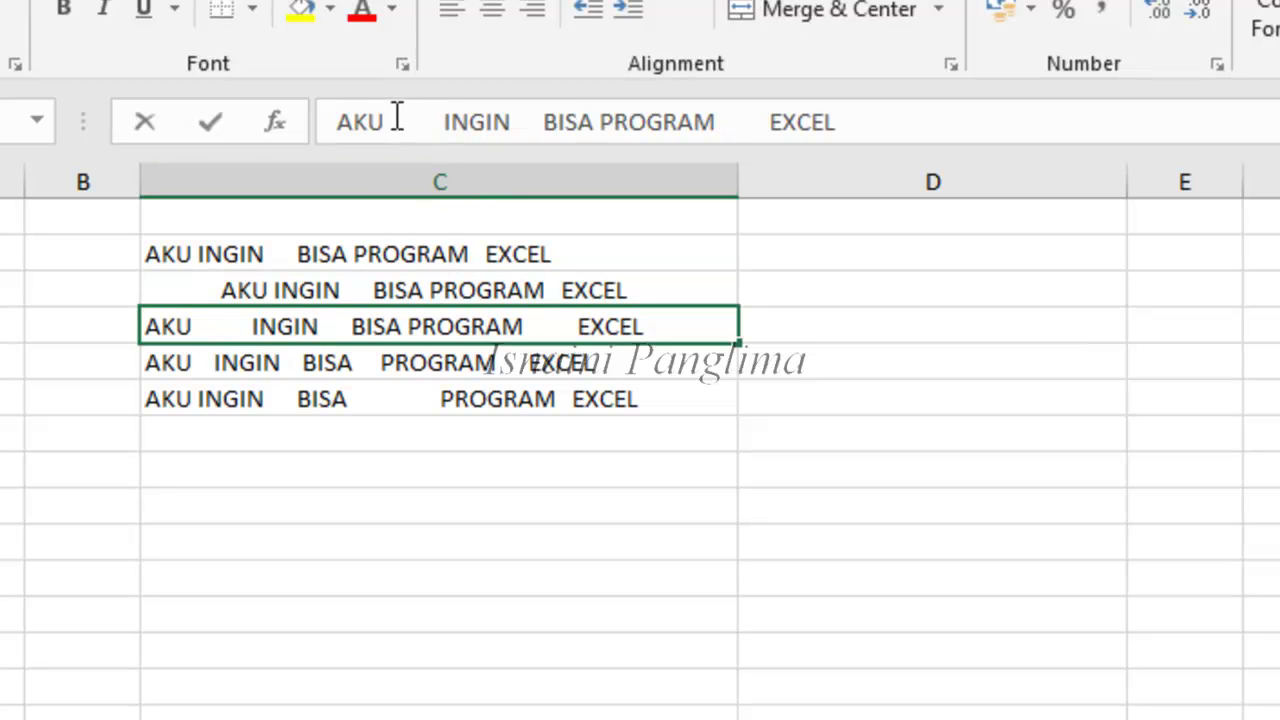
left_click(329, 396)
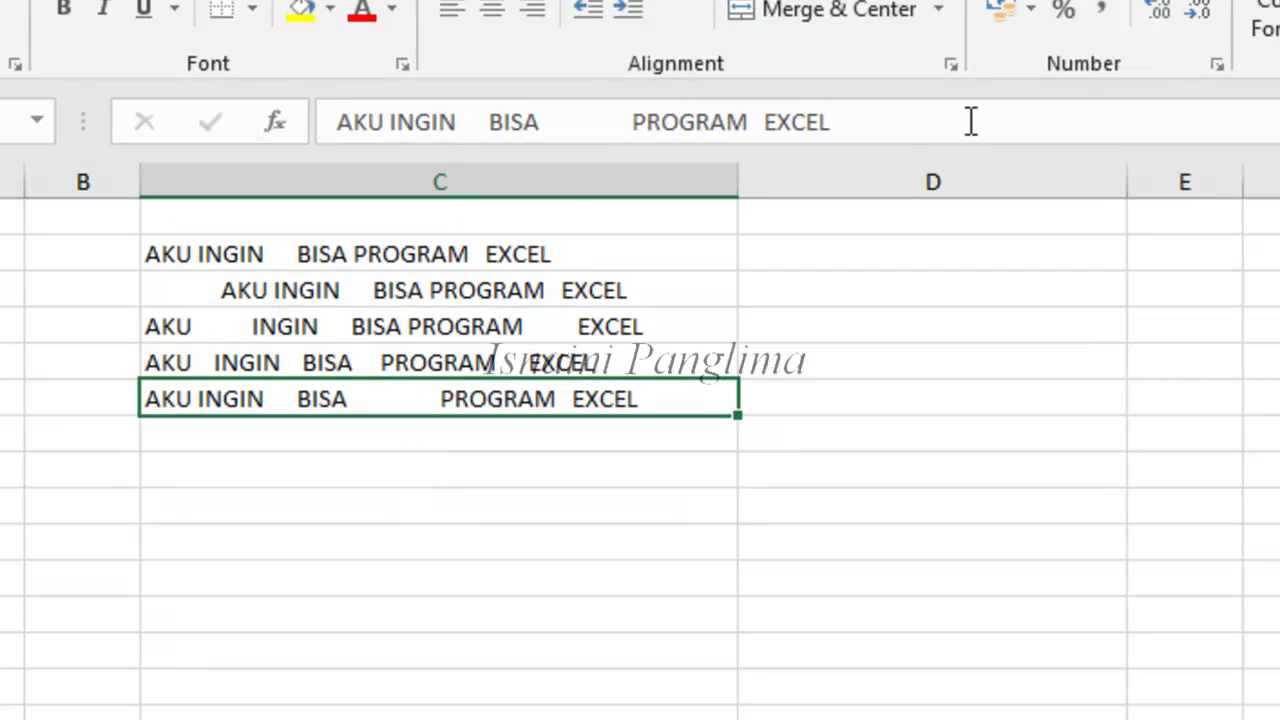
left_click_drag(829, 121, 1223, 143)
left_click_drag(621, 122, 530, 128)
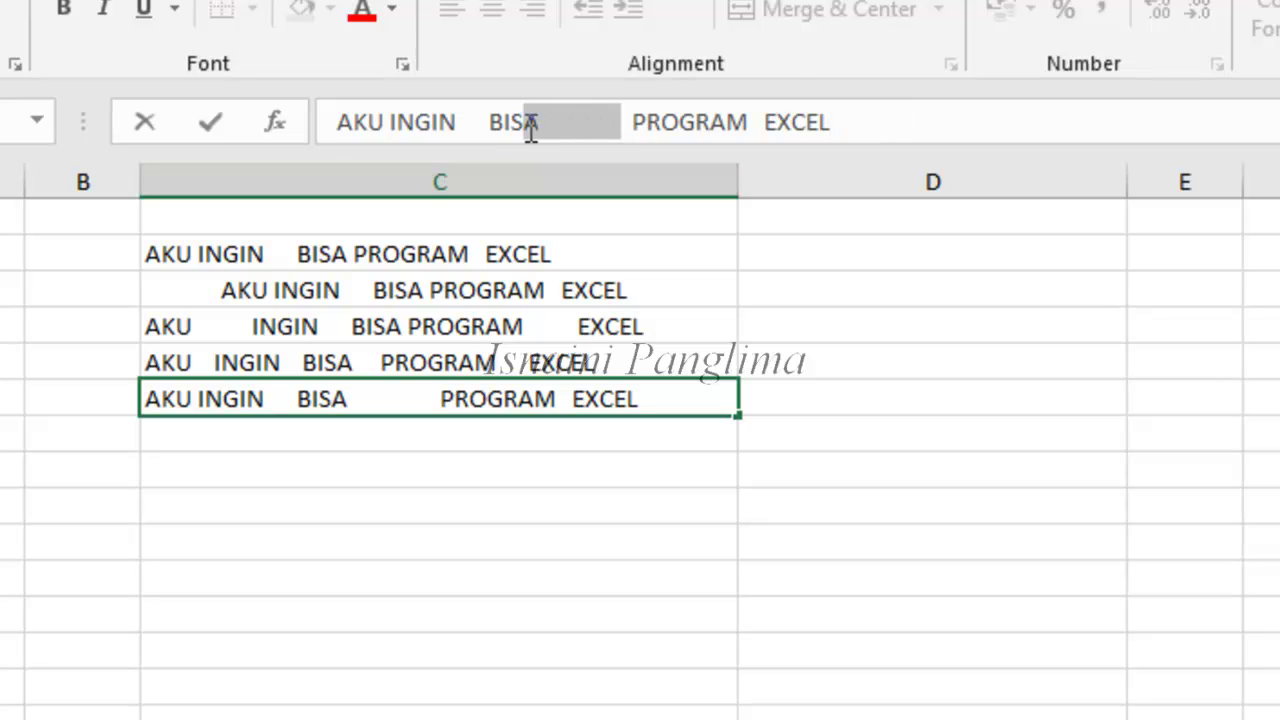
left_click(566, 503)
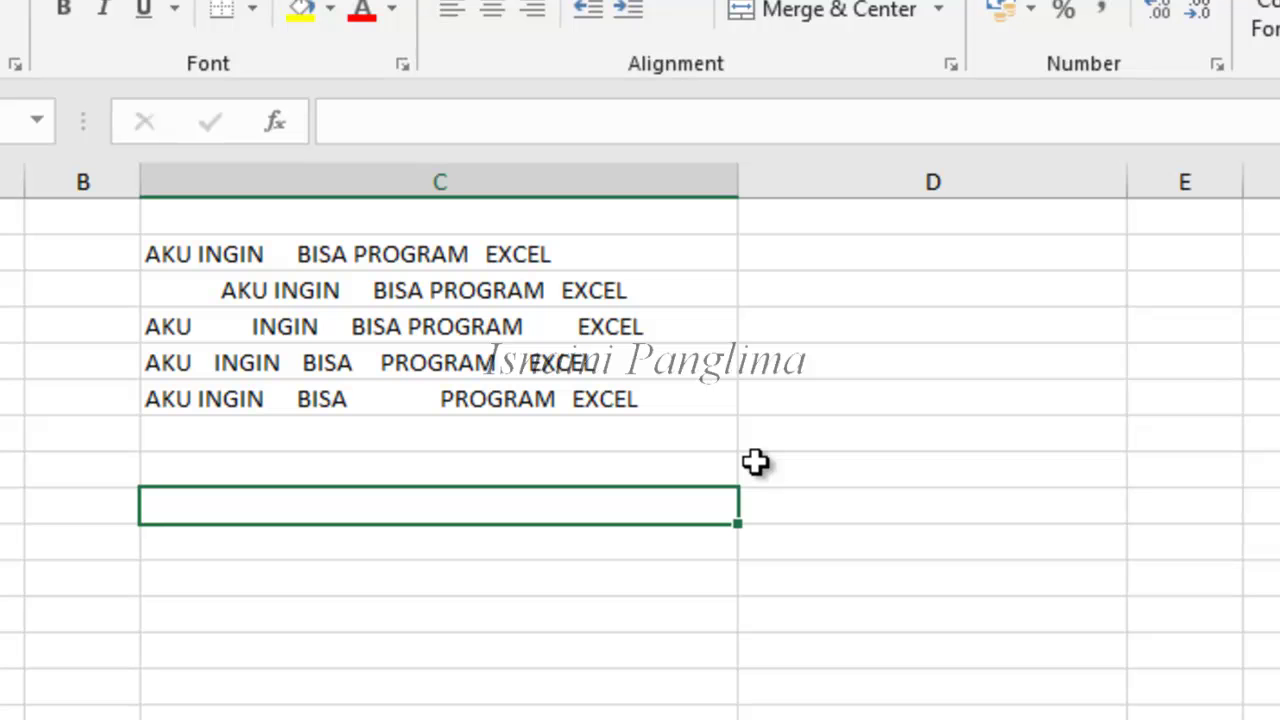
left_click(914, 245)
Widen column D and enter =TRIM(C2) in D2
left_click_drag(1128, 182, 1188, 192)
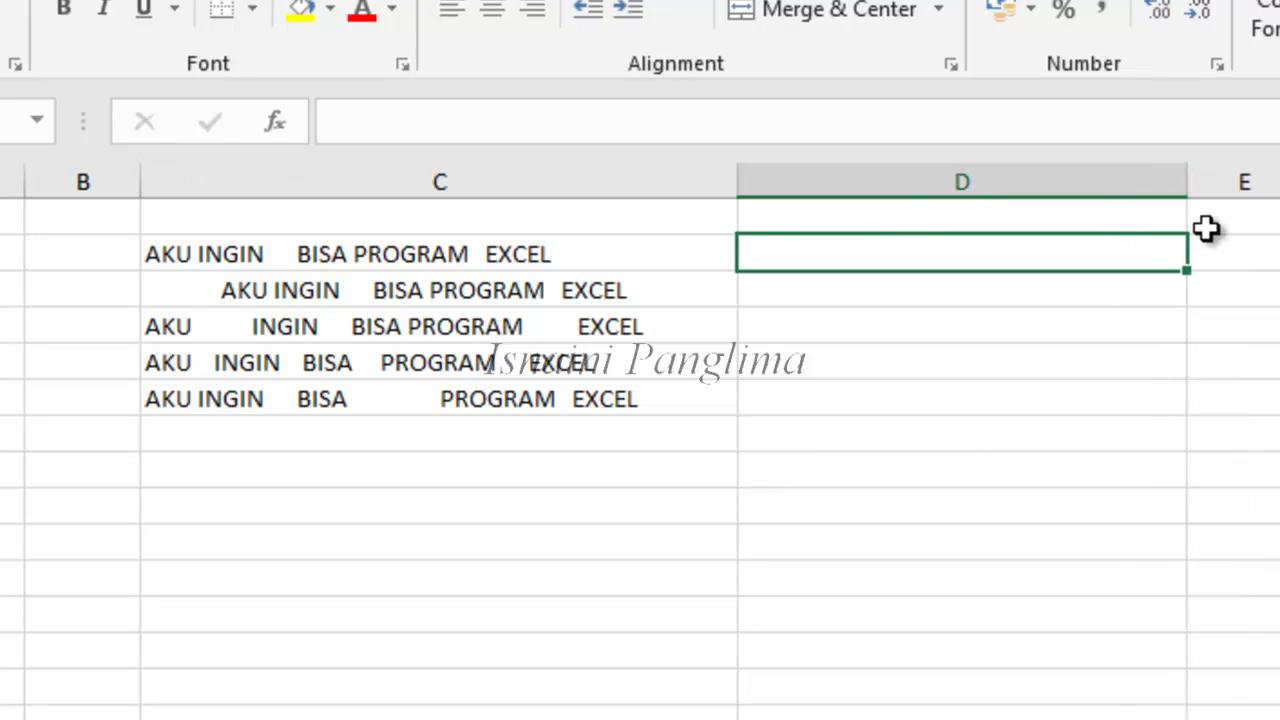
type("=trim")
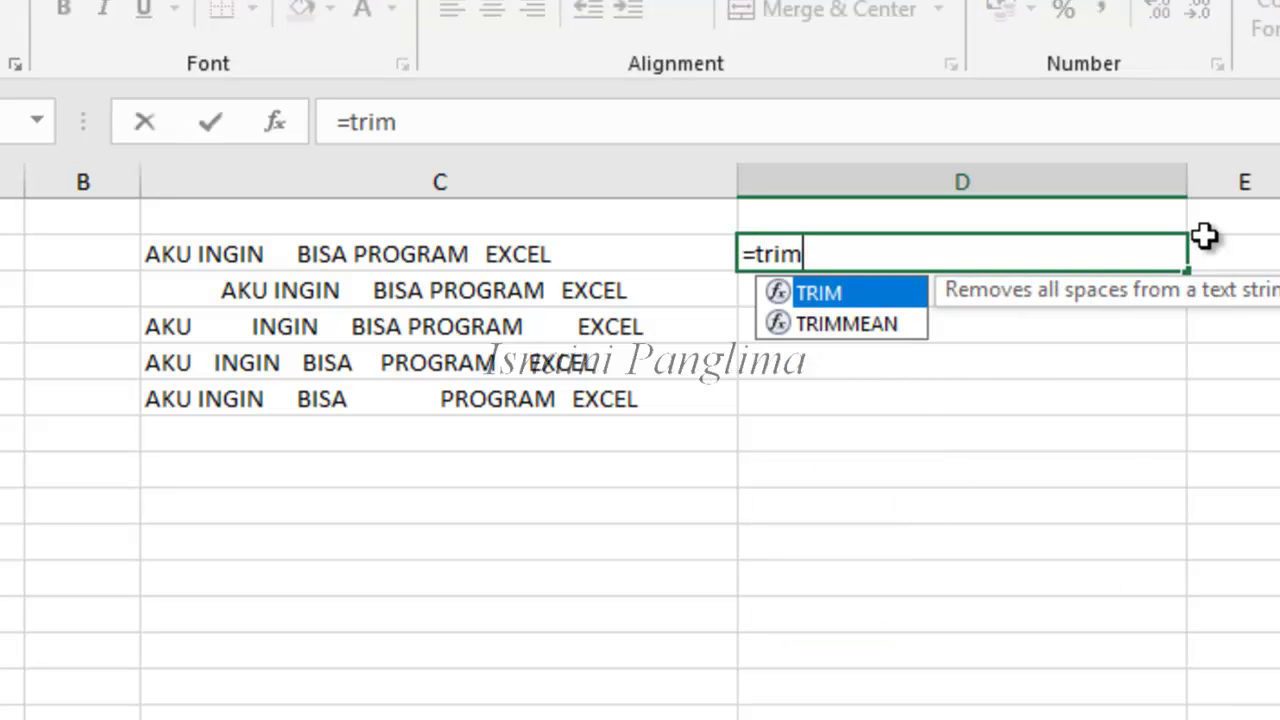
key("Tab")
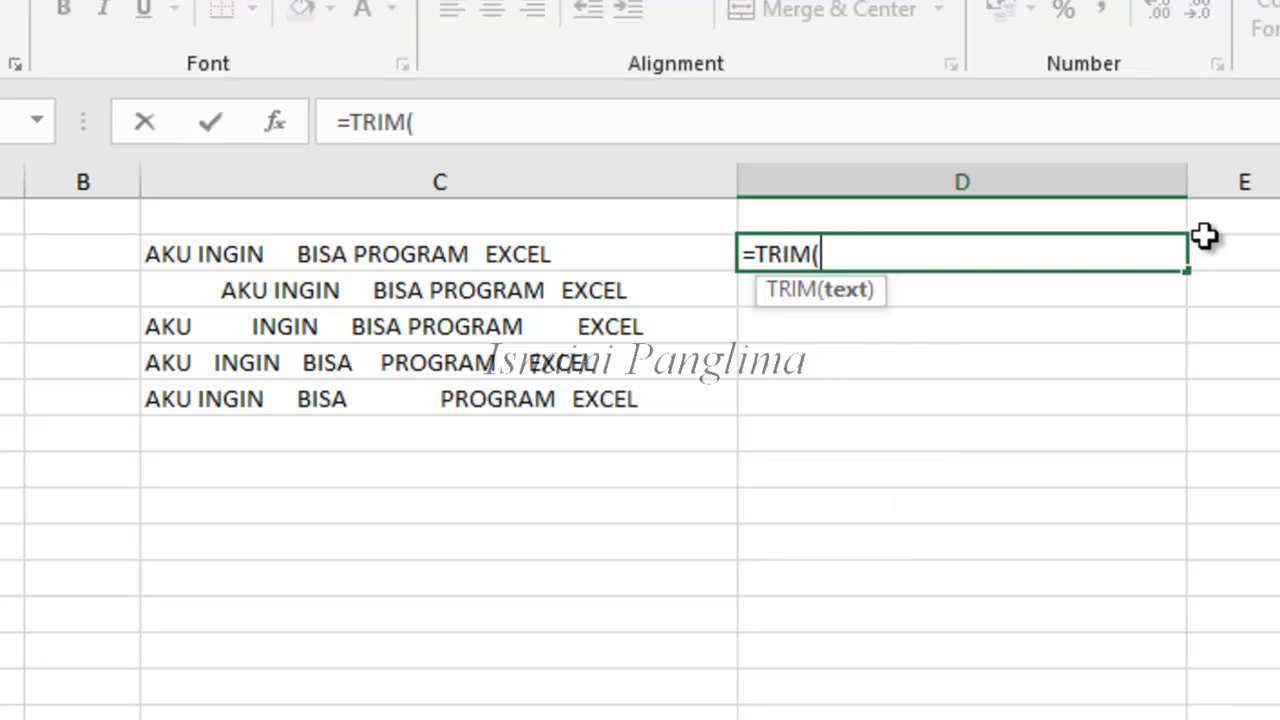
left_click(242, 250)
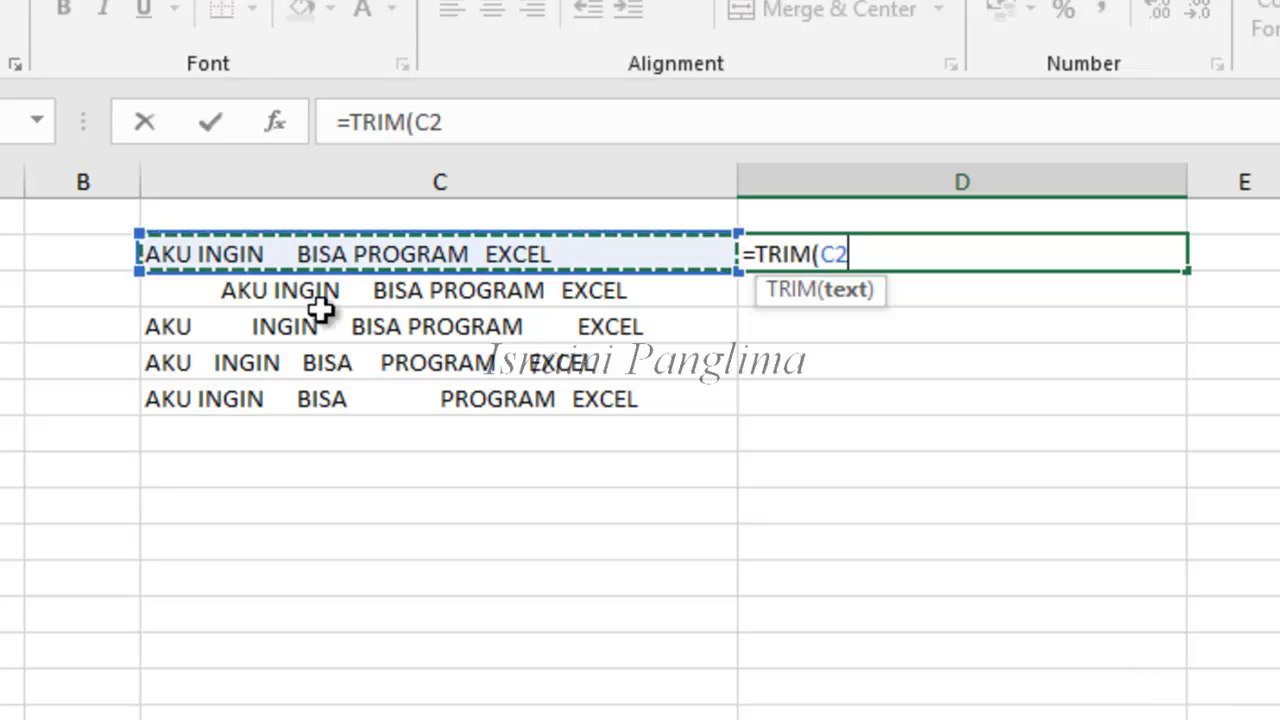
type(")")
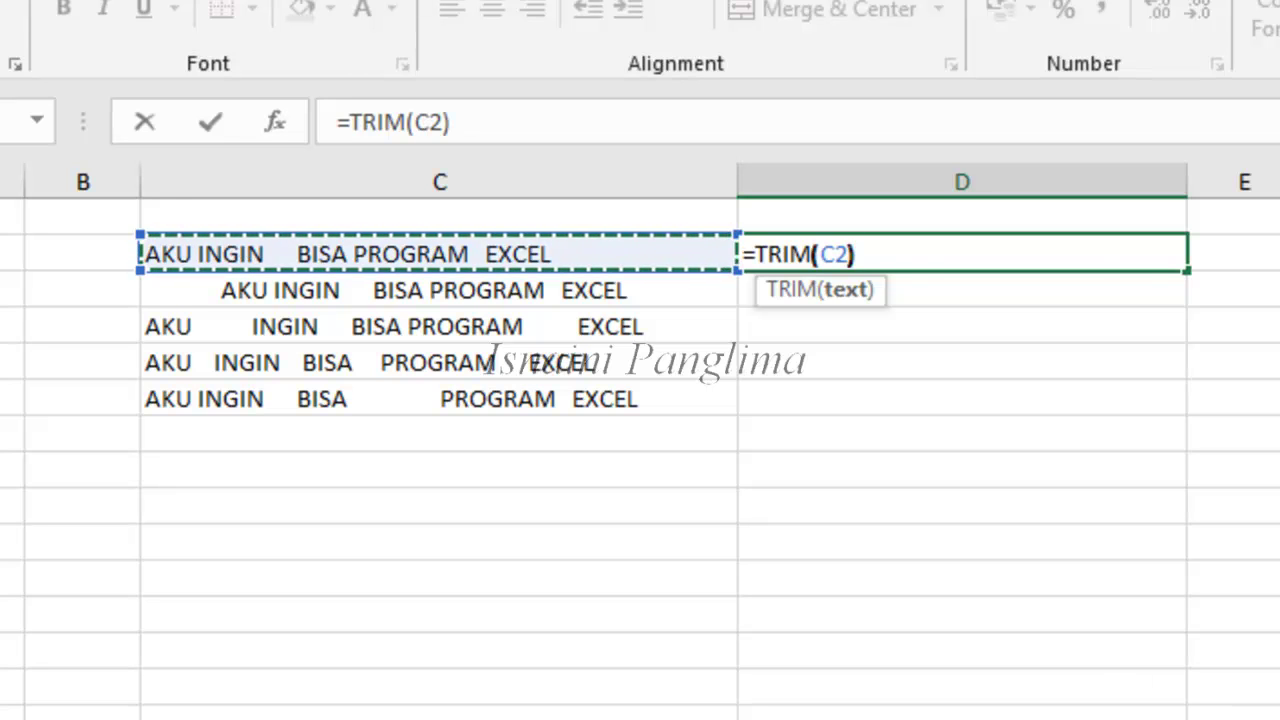
key("Return")
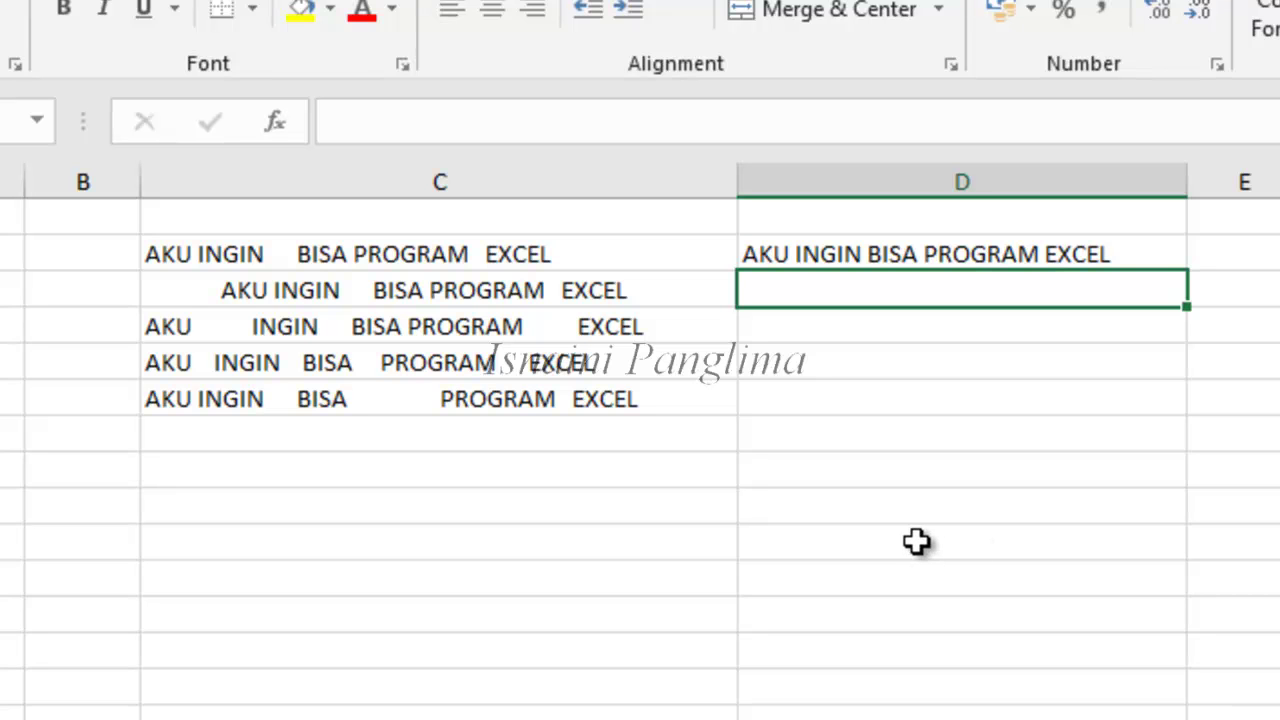
Copy the TRIM formula down to D6 and check the copied formulas
left_click(892, 253)
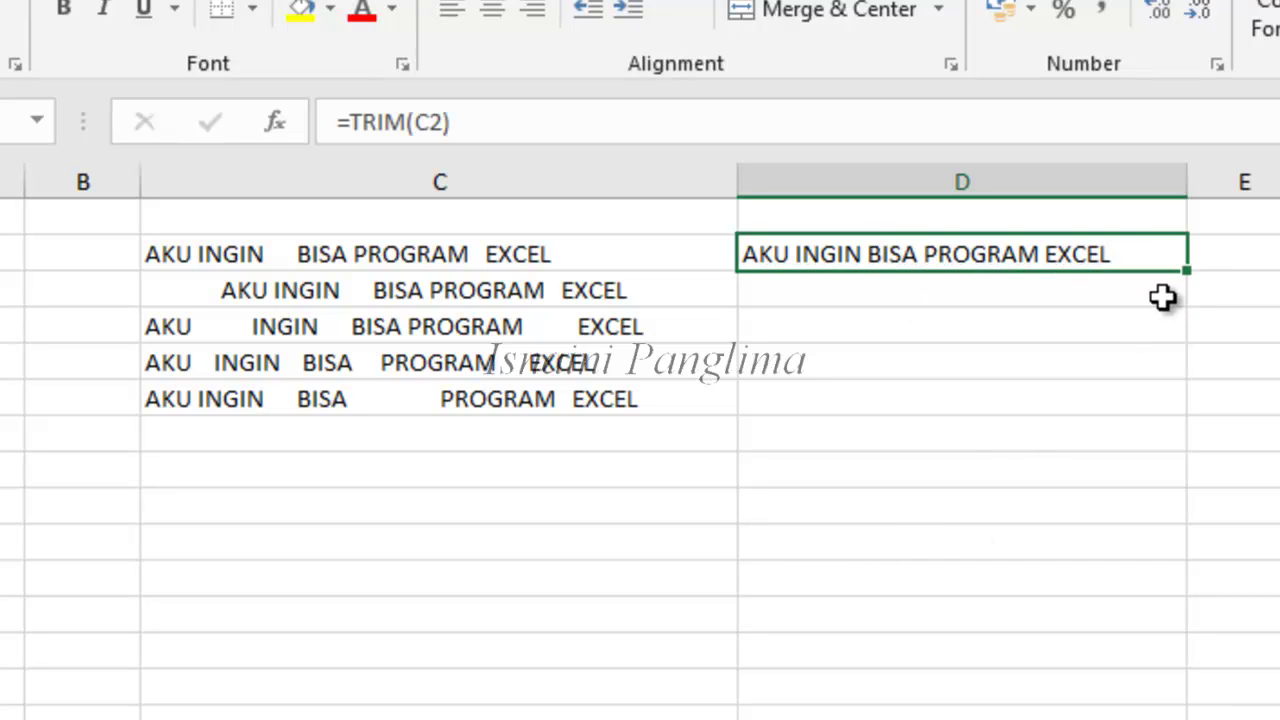
left_click_drag(1188, 268, 1177, 443)
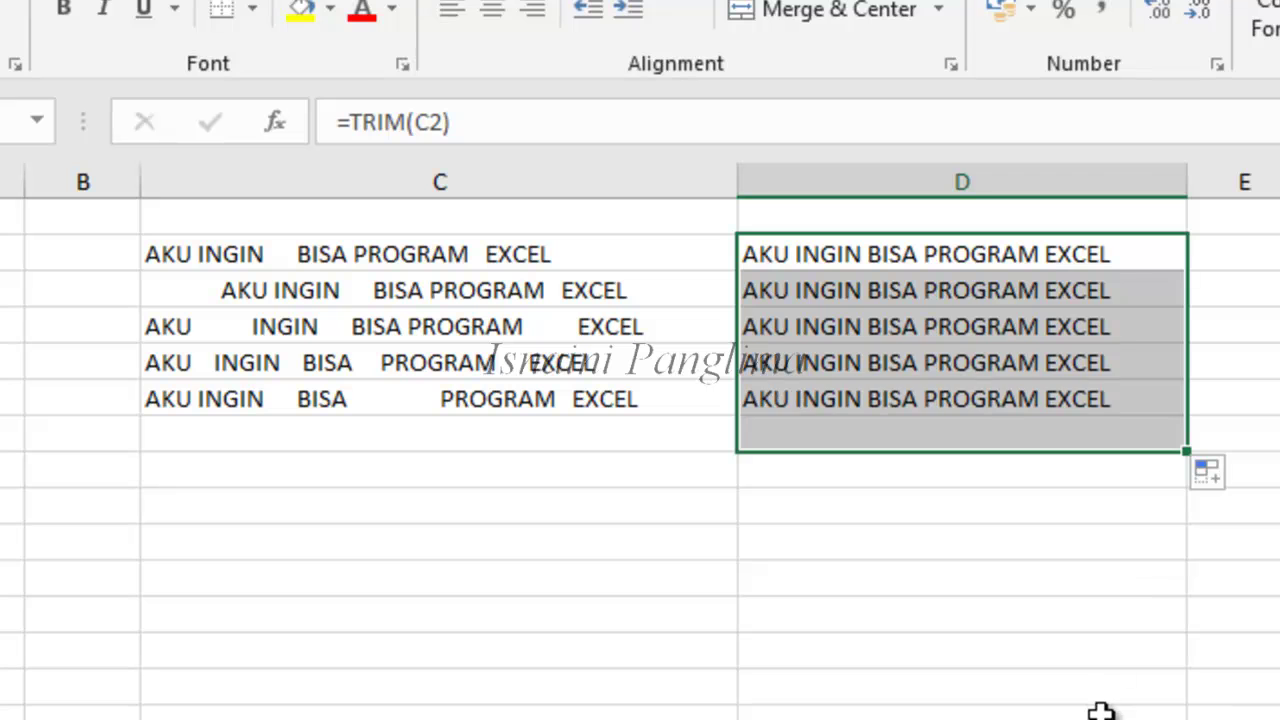
left_click(894, 472)
key("Up")
key("Up")
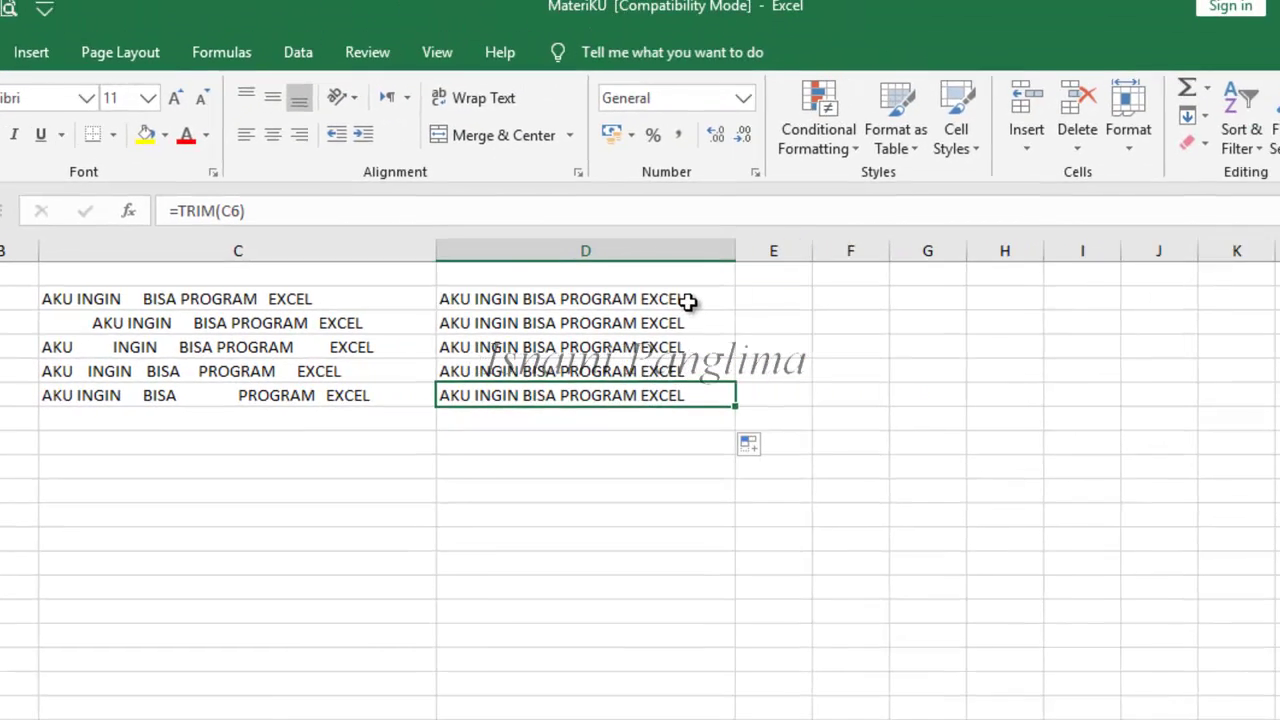
left_click(1001, 254)
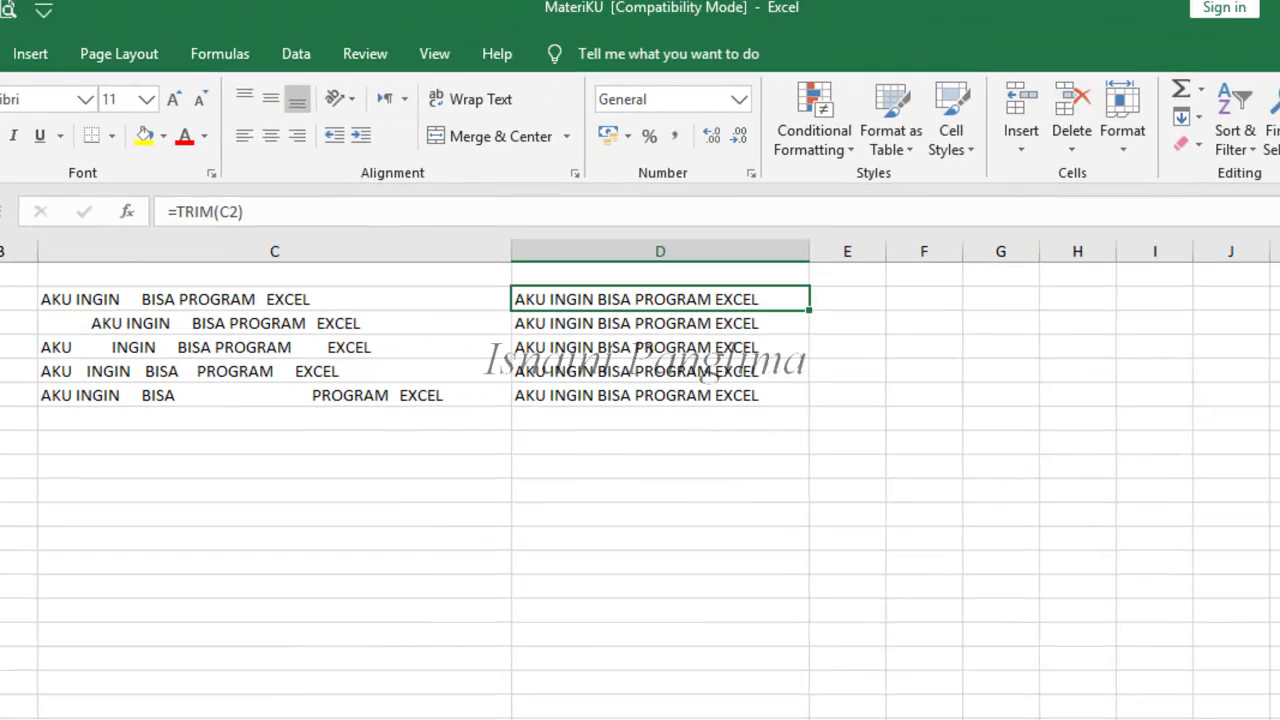
left_click(866, 587)
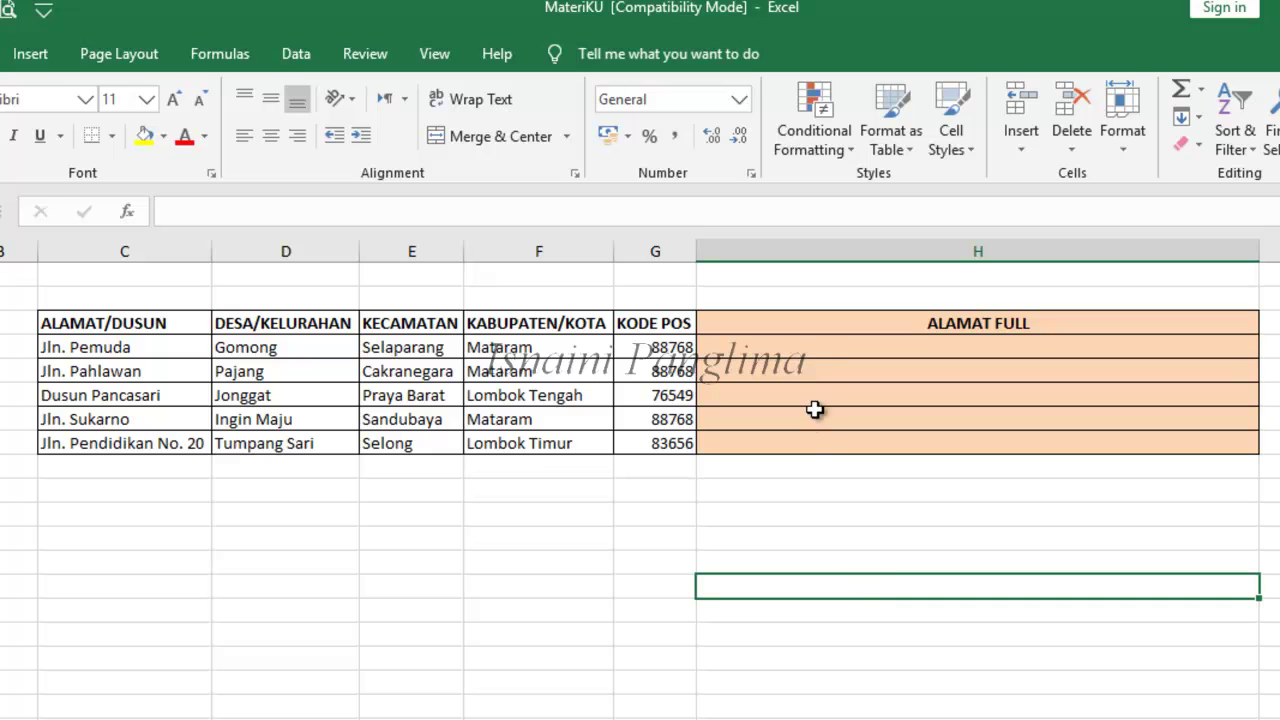
left_click(794, 351)
left_click(802, 440)
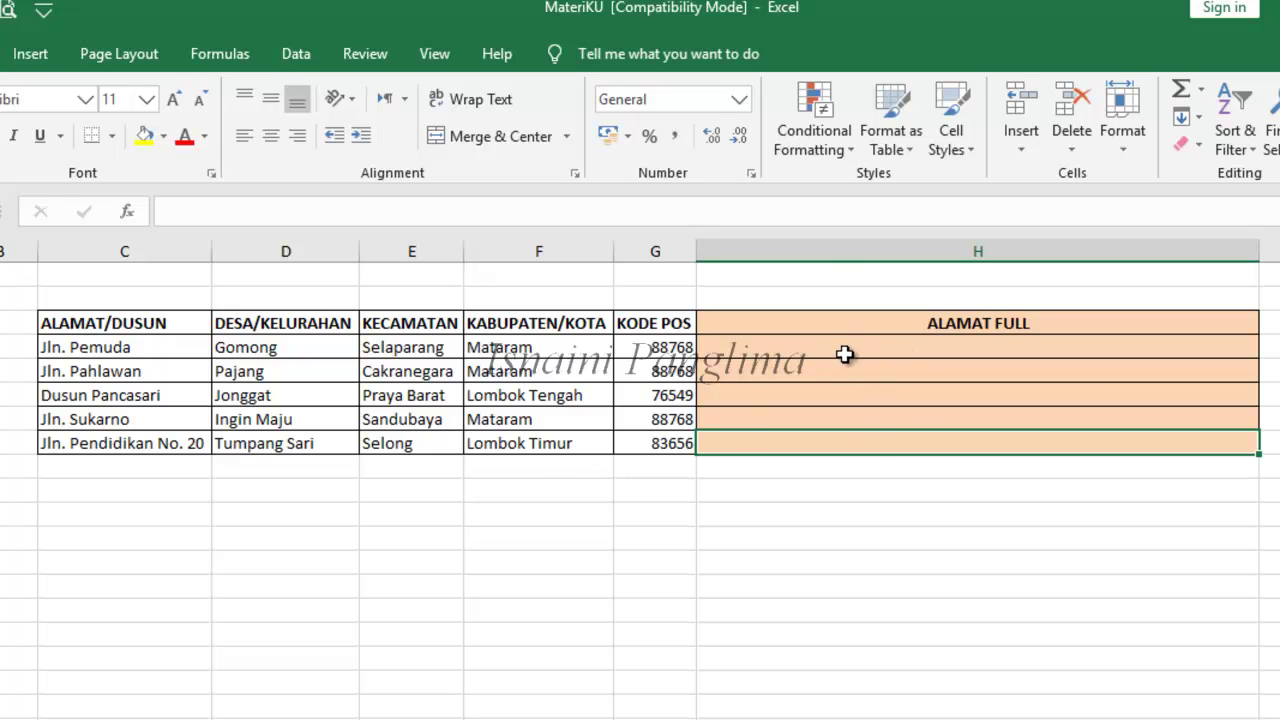
left_click_drag(845, 350, 860, 443)
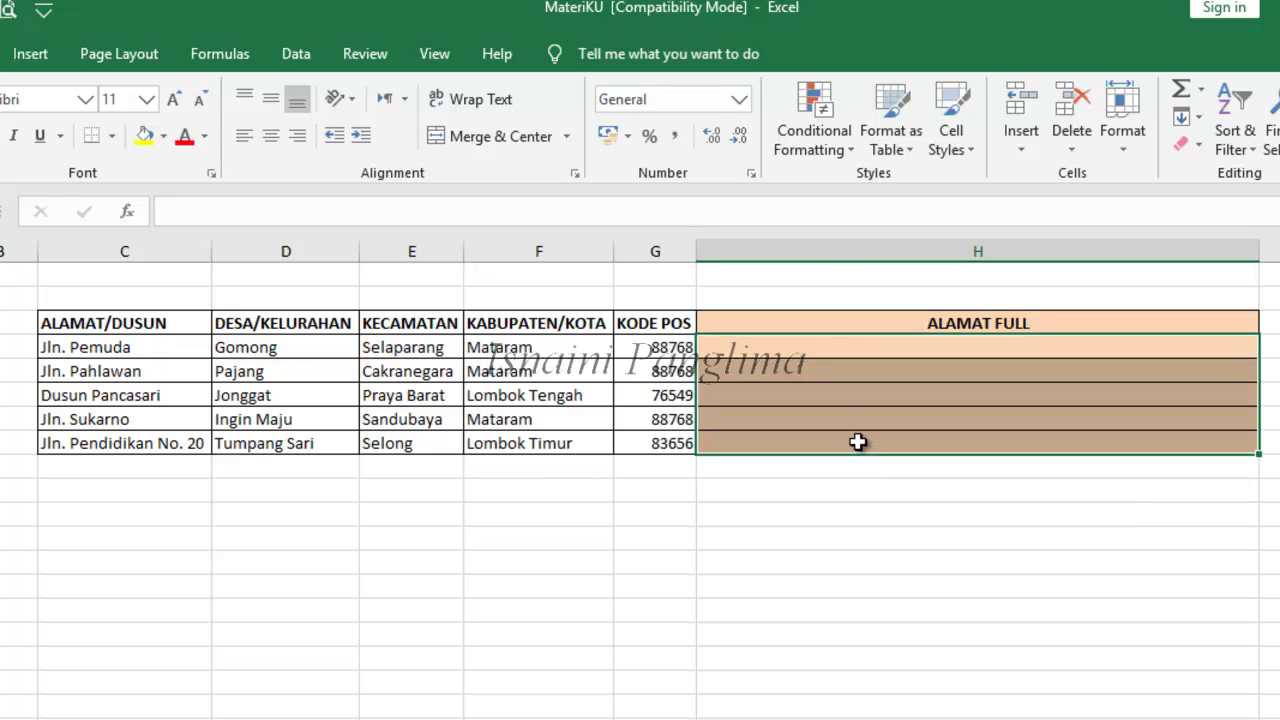
left_click(78, 347)
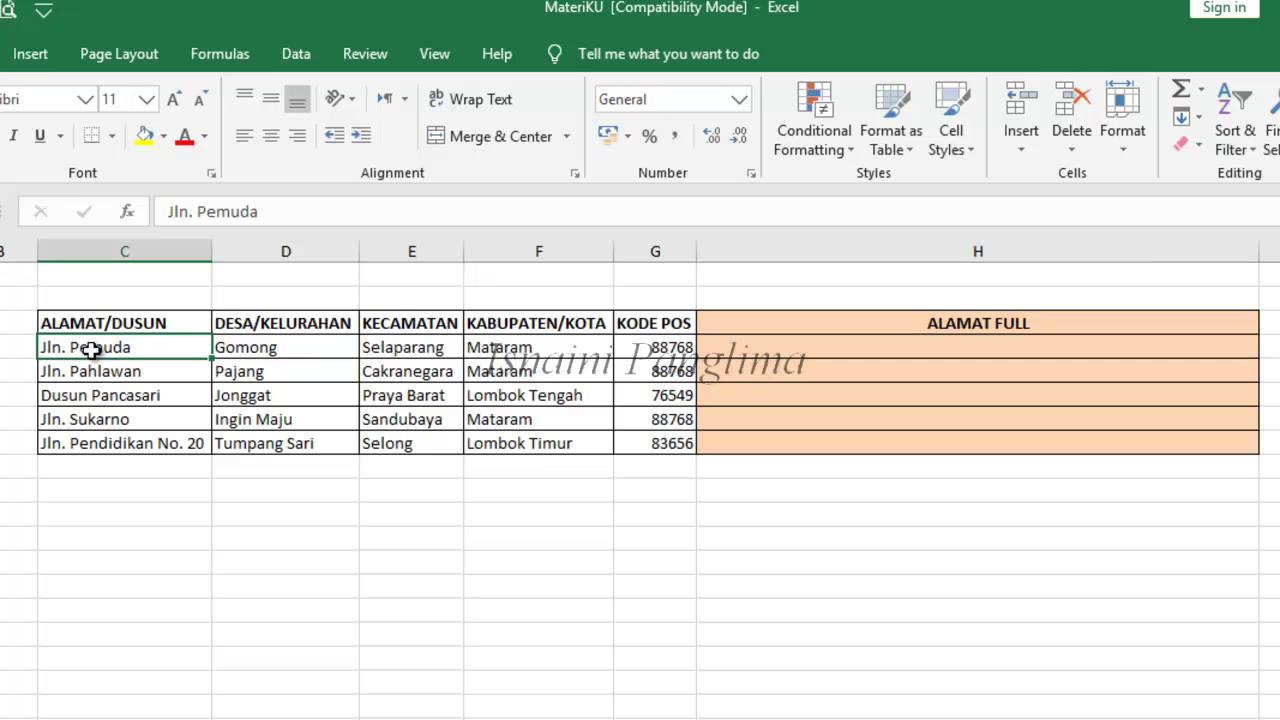
left_click(285, 343)
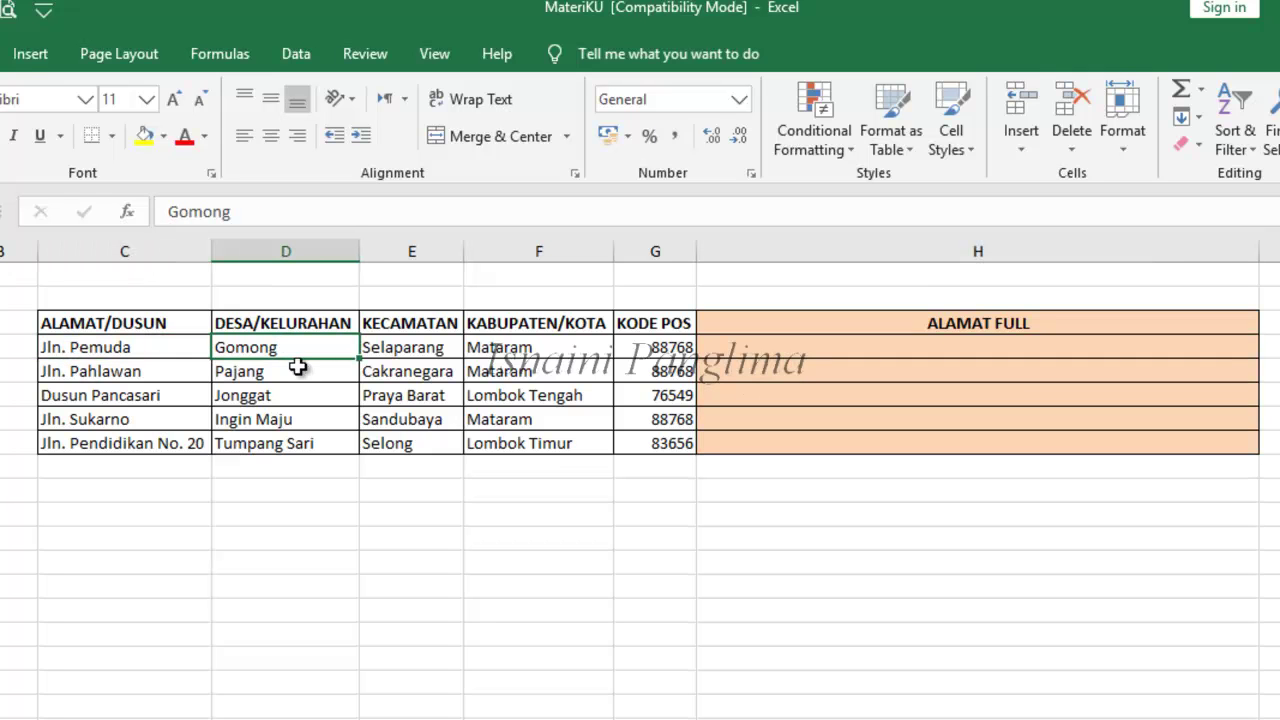
left_click(424, 350)
left_click(522, 355)
left_click(662, 355)
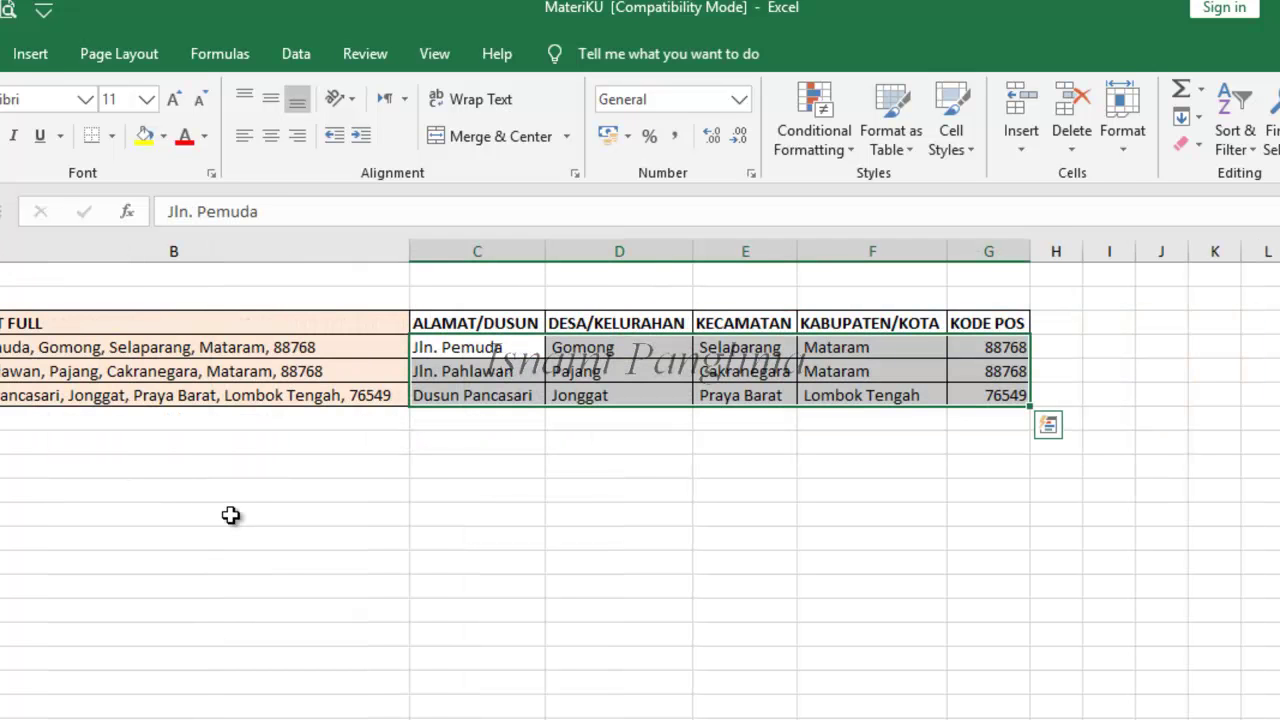
left_click_drag(131, 347, 134, 390)
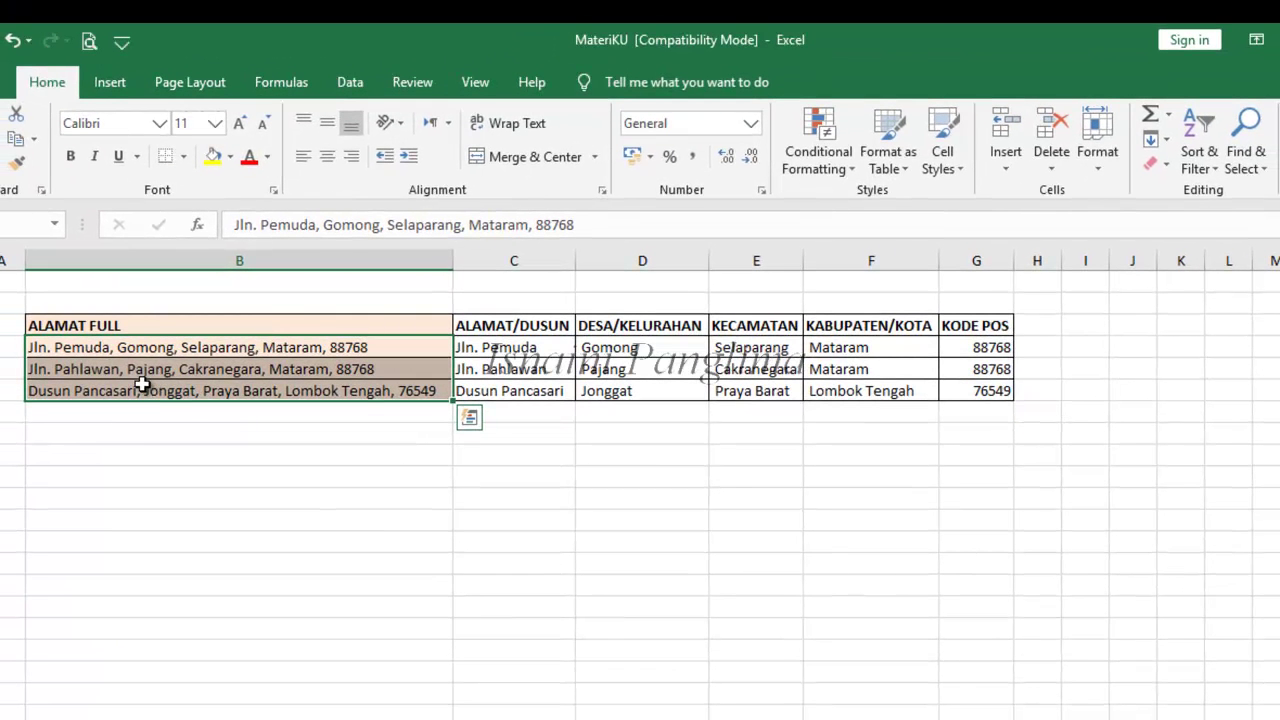
left_click(697, 573)
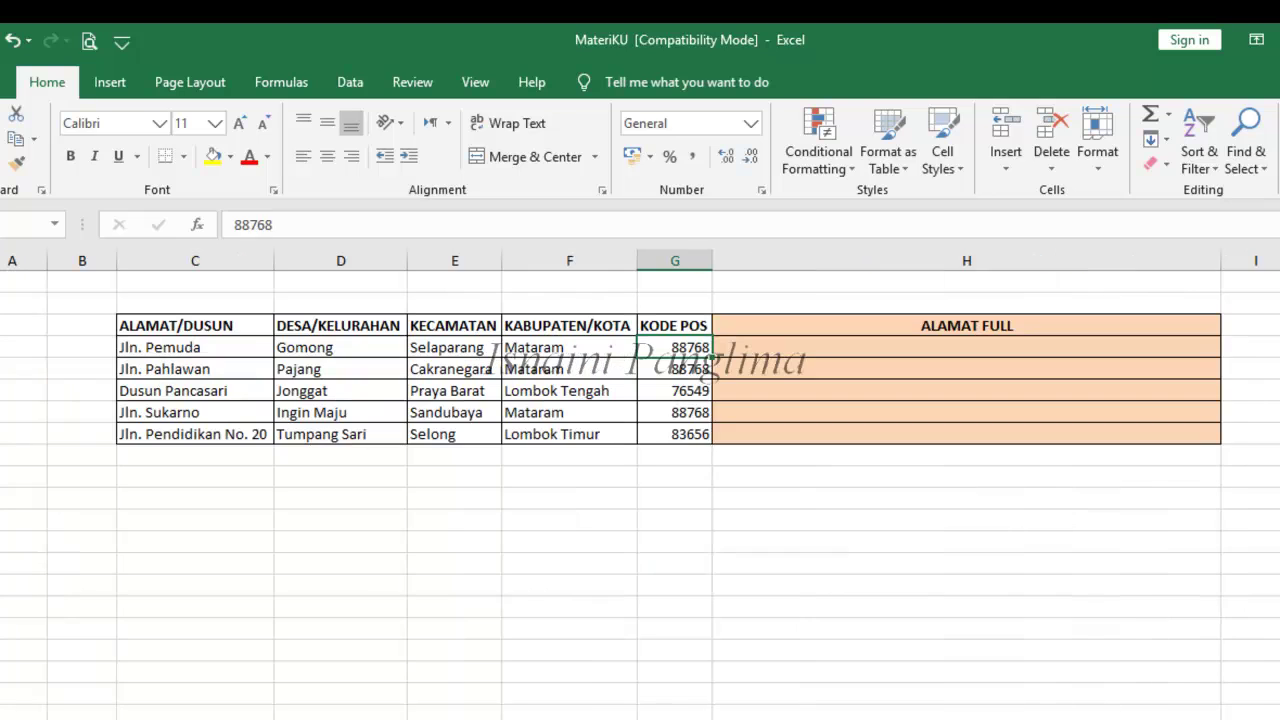
left_click_drag(740, 347, 740, 434)
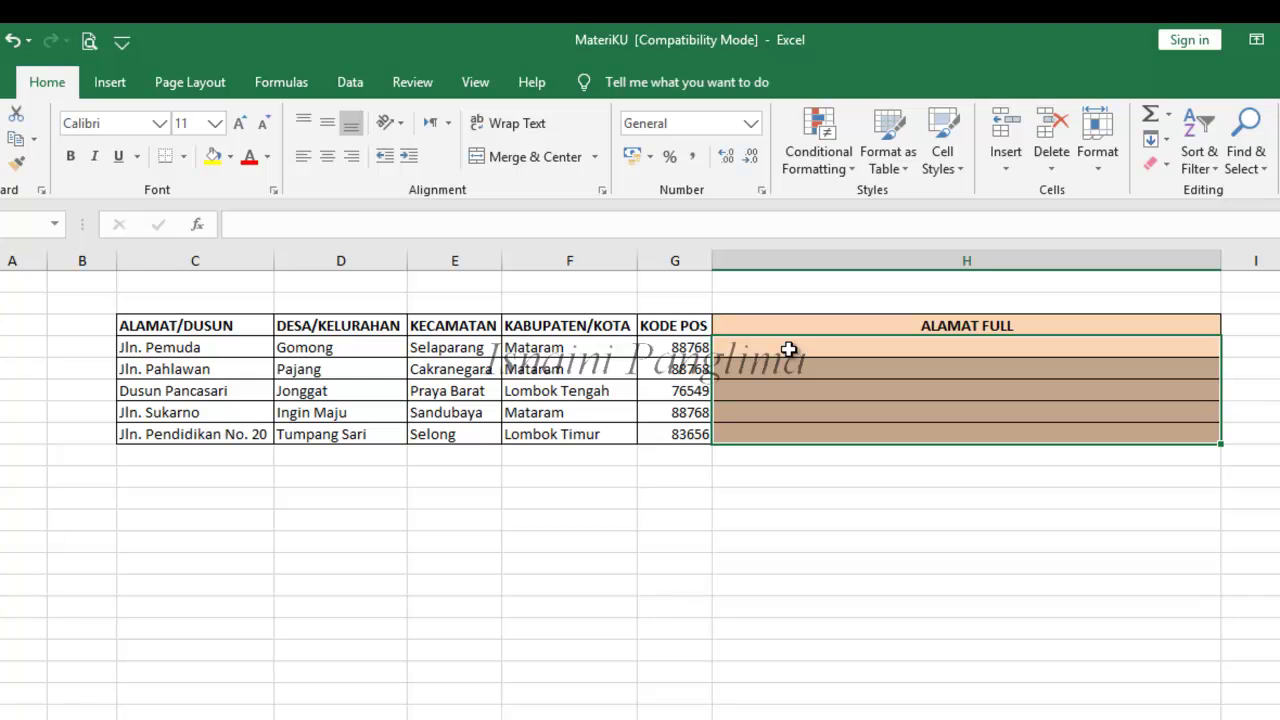
left_click_drag(160, 326, 700, 434)
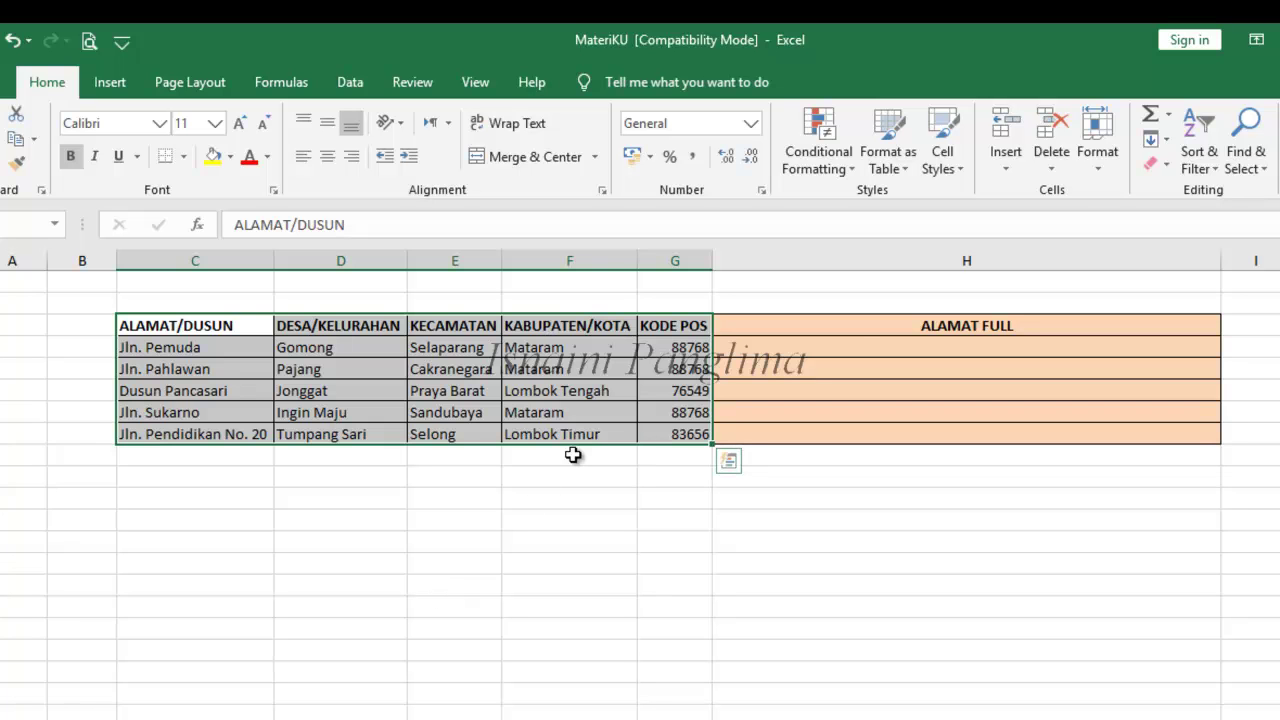
Enter =CONCATENATE(C4;D4;E4;F4;G4) in H4 to join the five address parts
left_click(866, 349)
type("=")
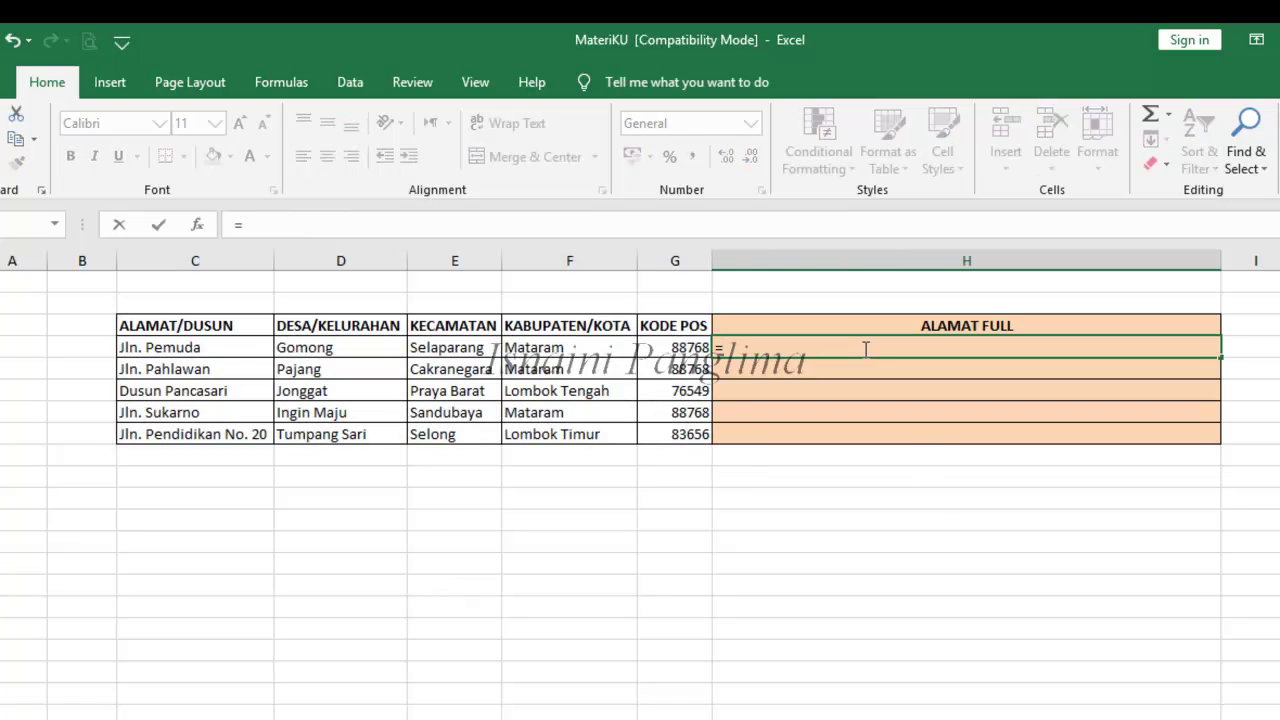
type("conca")
key("Tab")
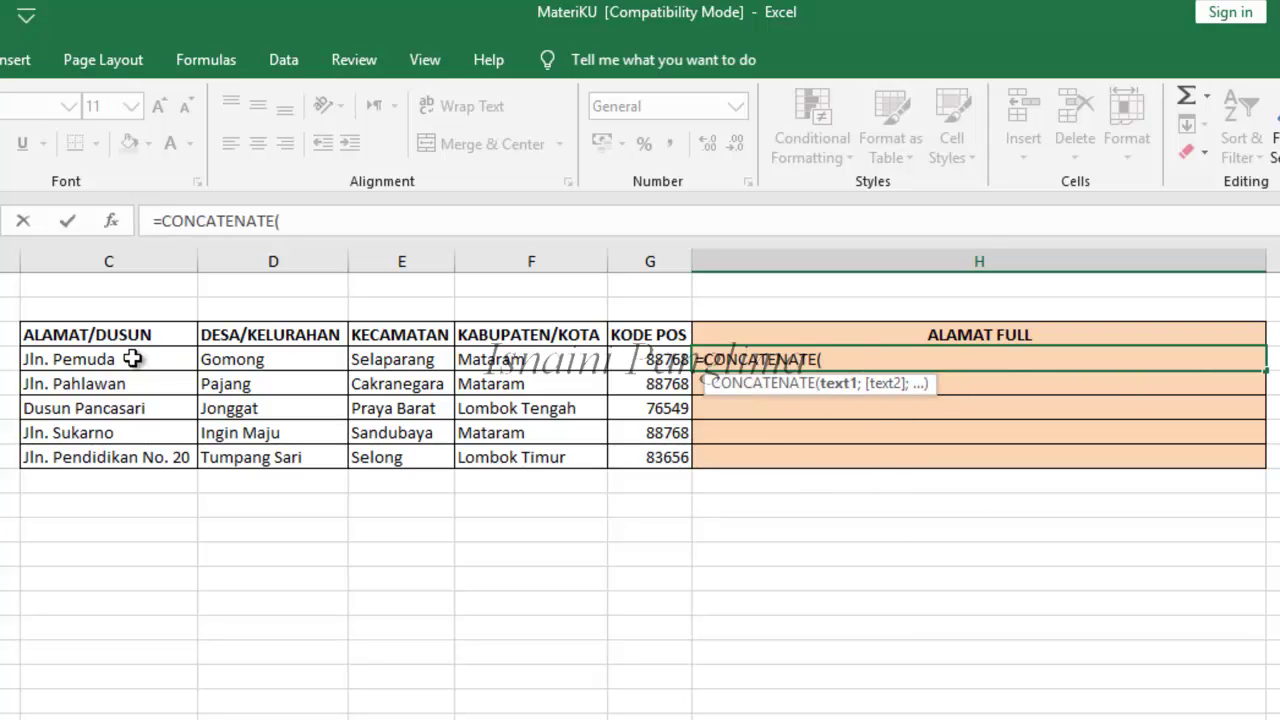
left_click(130, 359)
type(";")
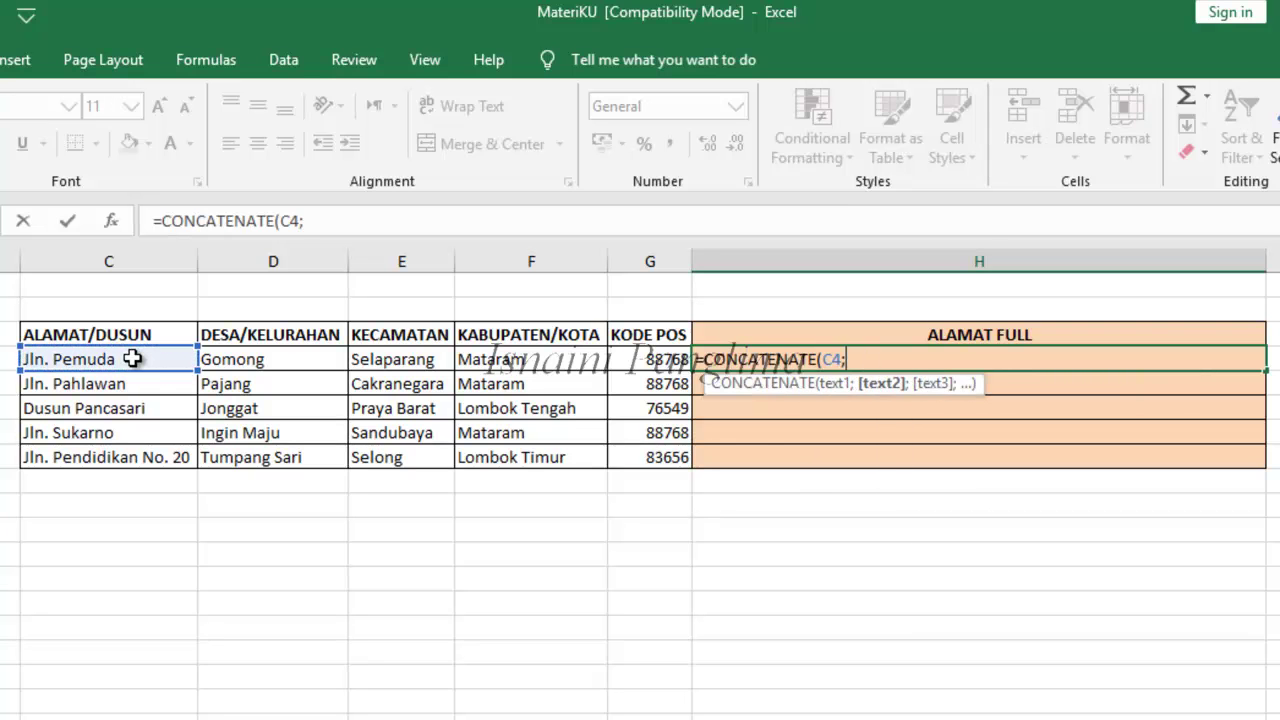
left_click(233, 359)
type(";")
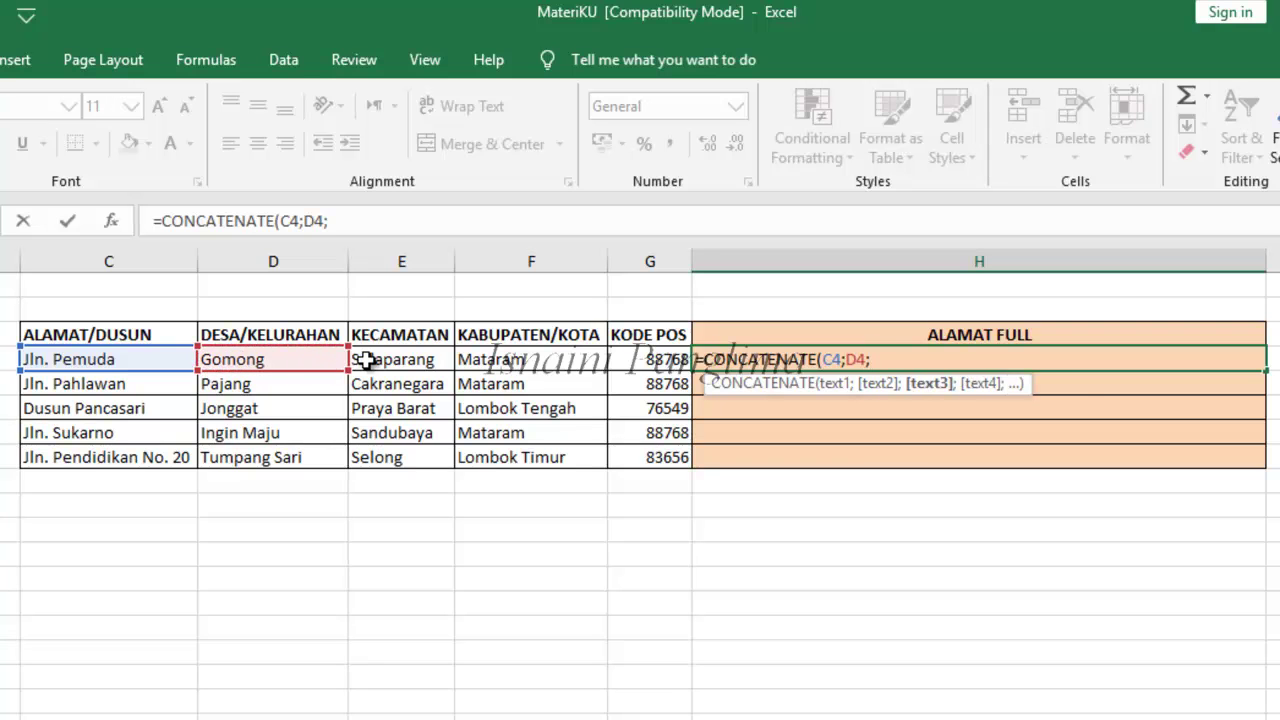
left_click(365, 360)
type(";")
left_click(510, 362)
type(";")
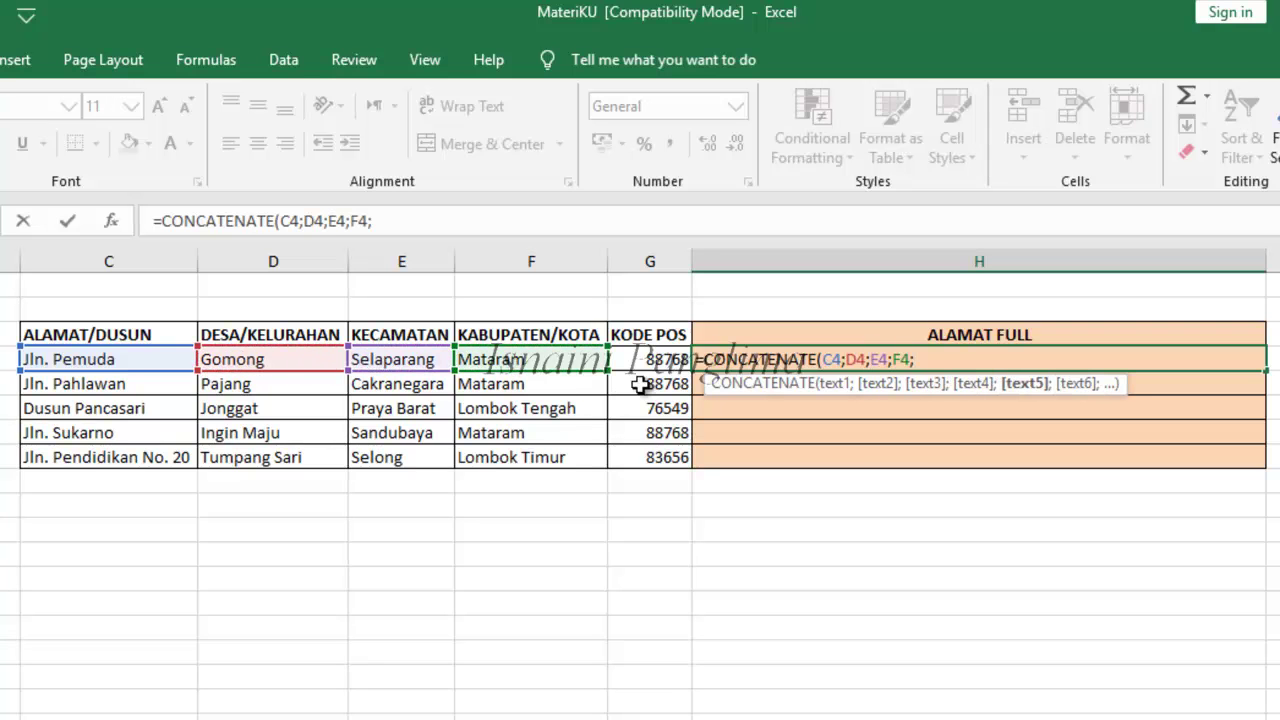
left_click(658, 362)
type(")")
key("Return")
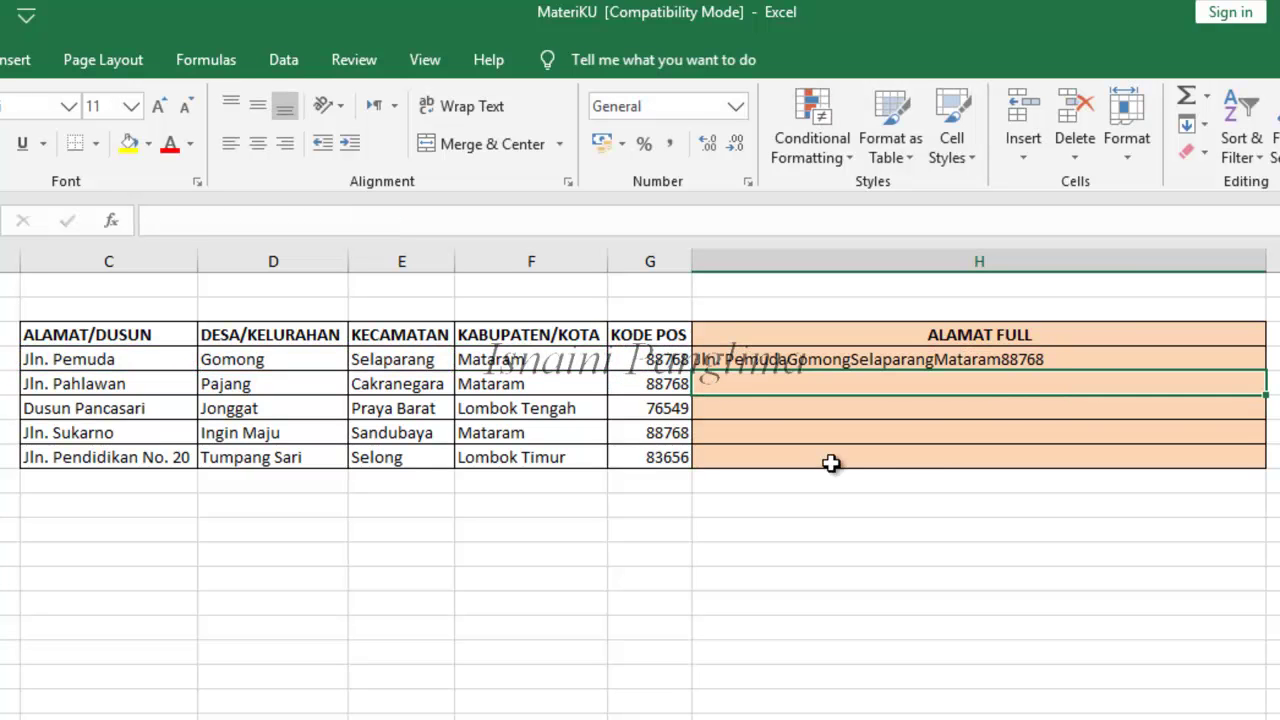
Copy the CONCATENATE formula down from H4 to H8
left_click(1013, 357)
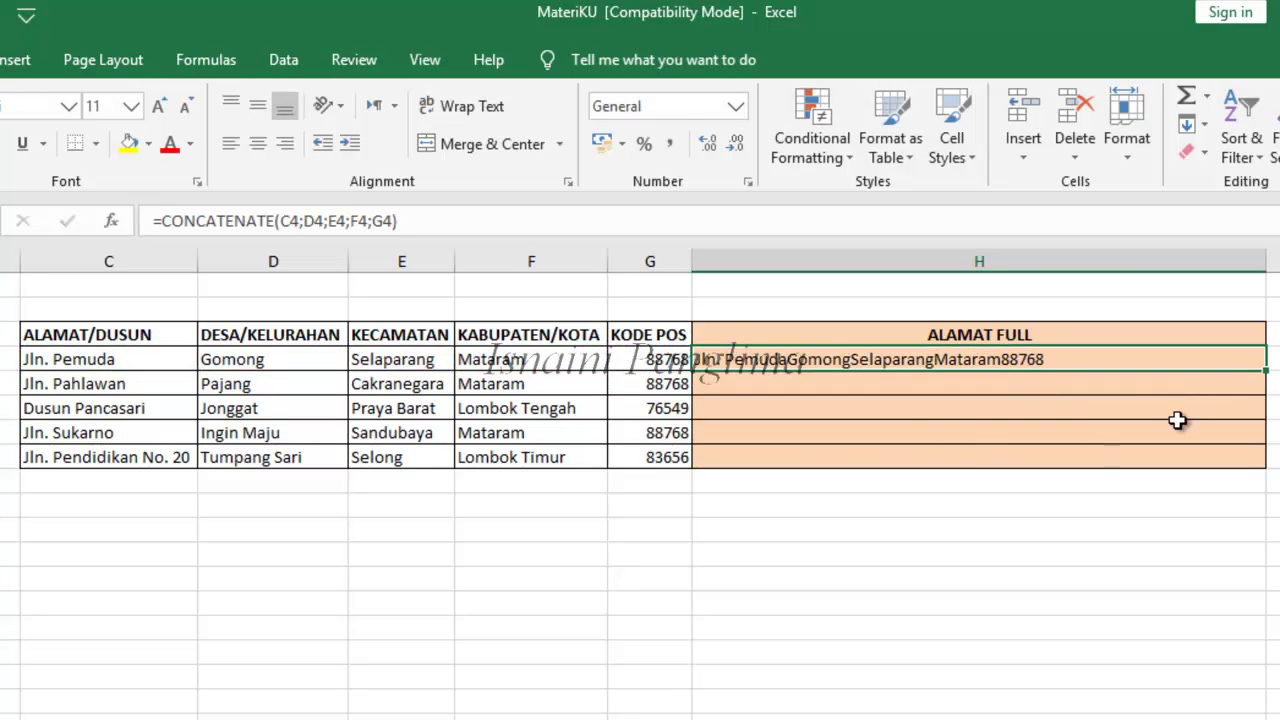
double_click(1267, 370)
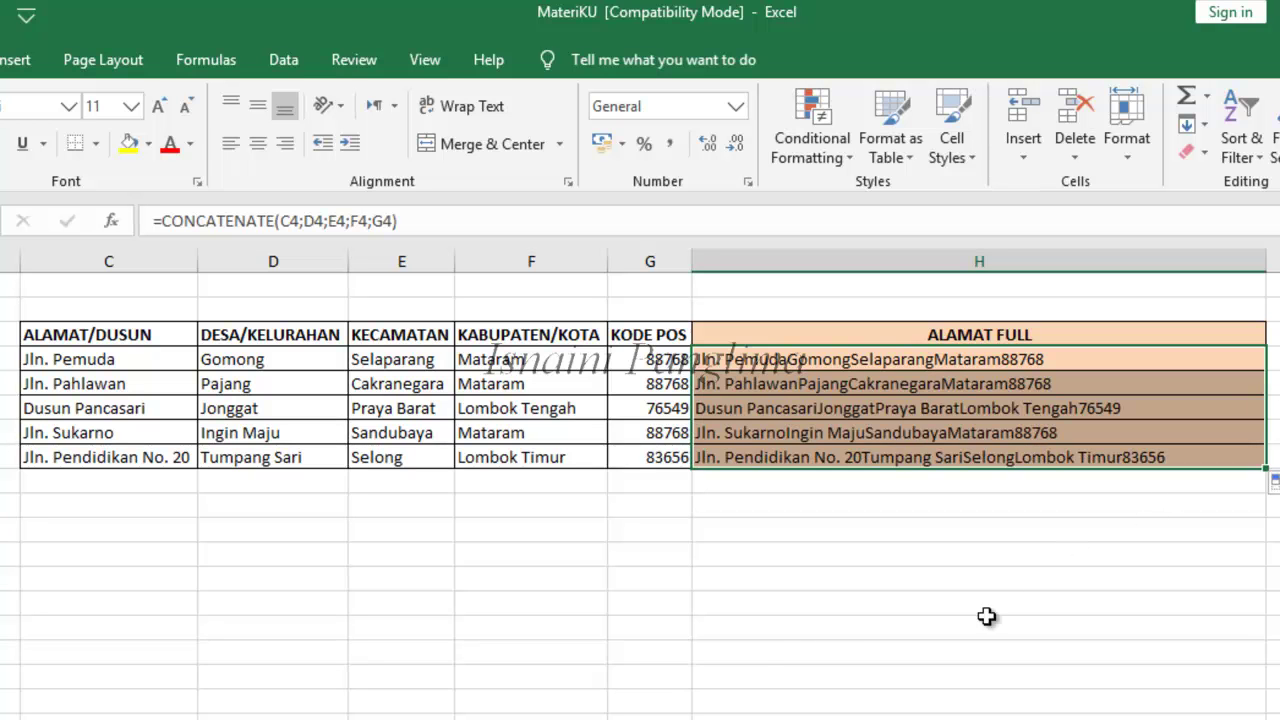
left_click(785, 364)
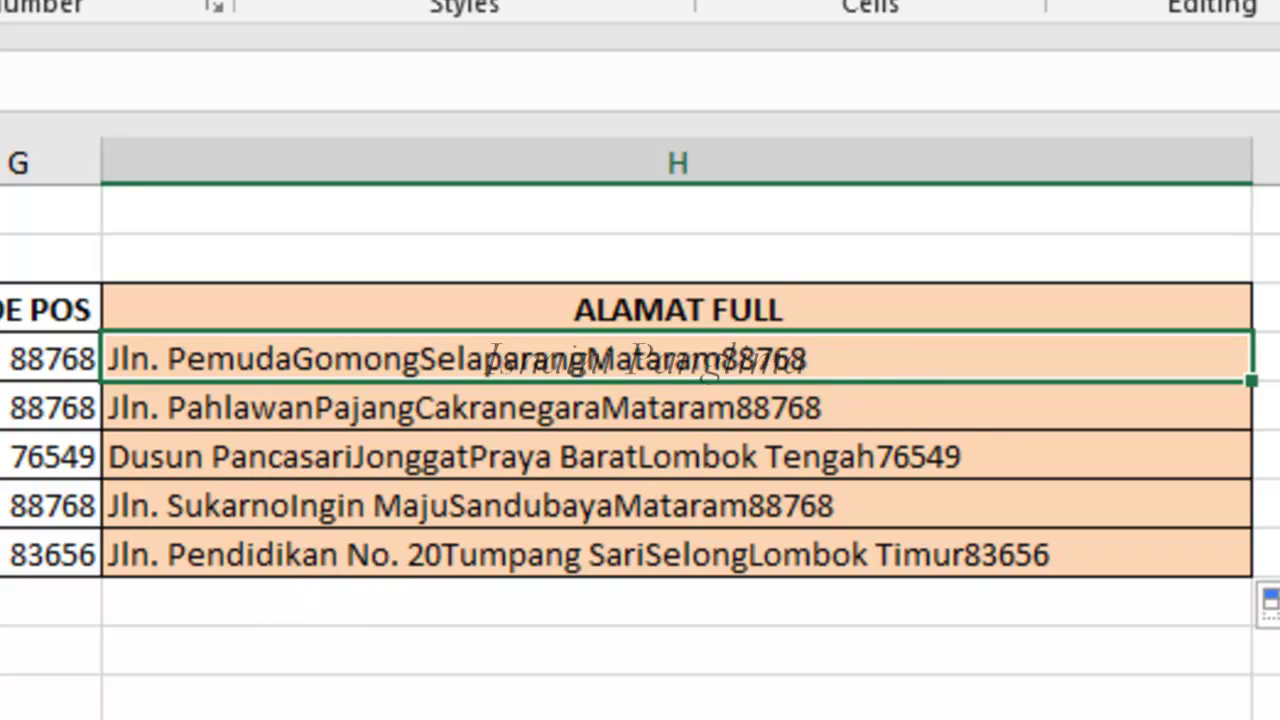
Edit H4's CONCATENATE formula to insert " " separators between the address parts
left_click_drag(440, 415, 470, 622)
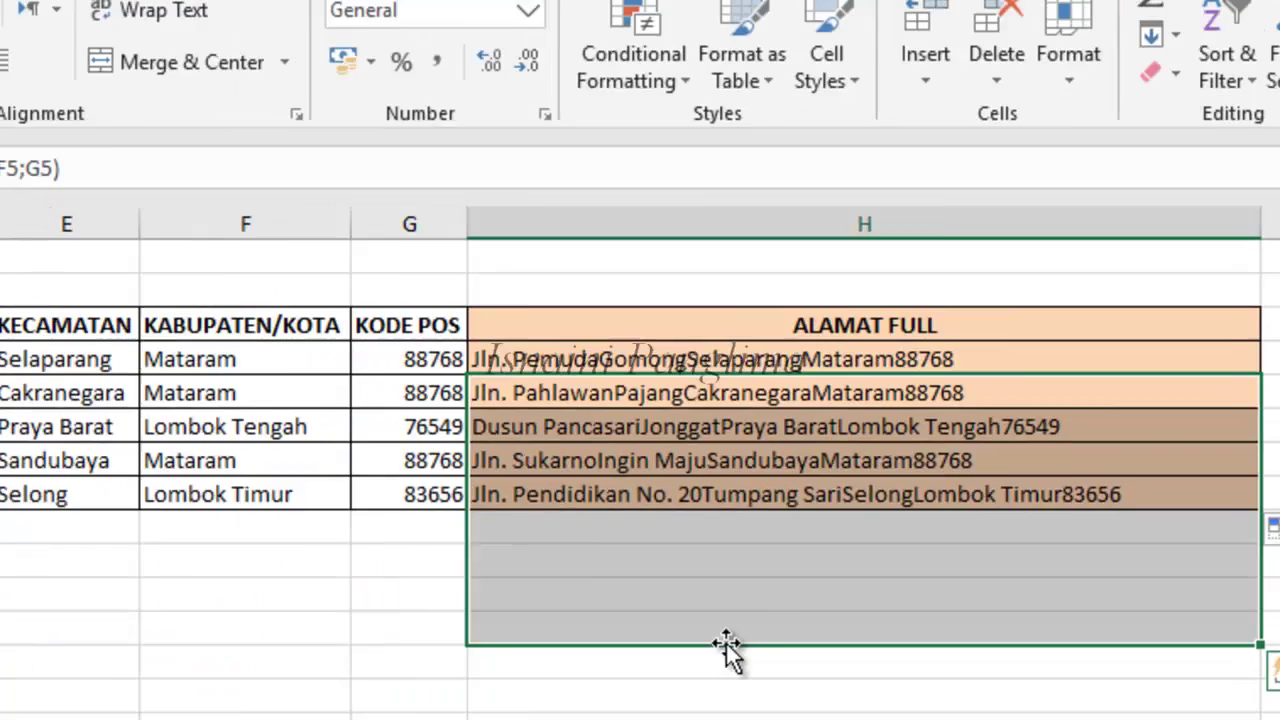
left_click(297, 220)
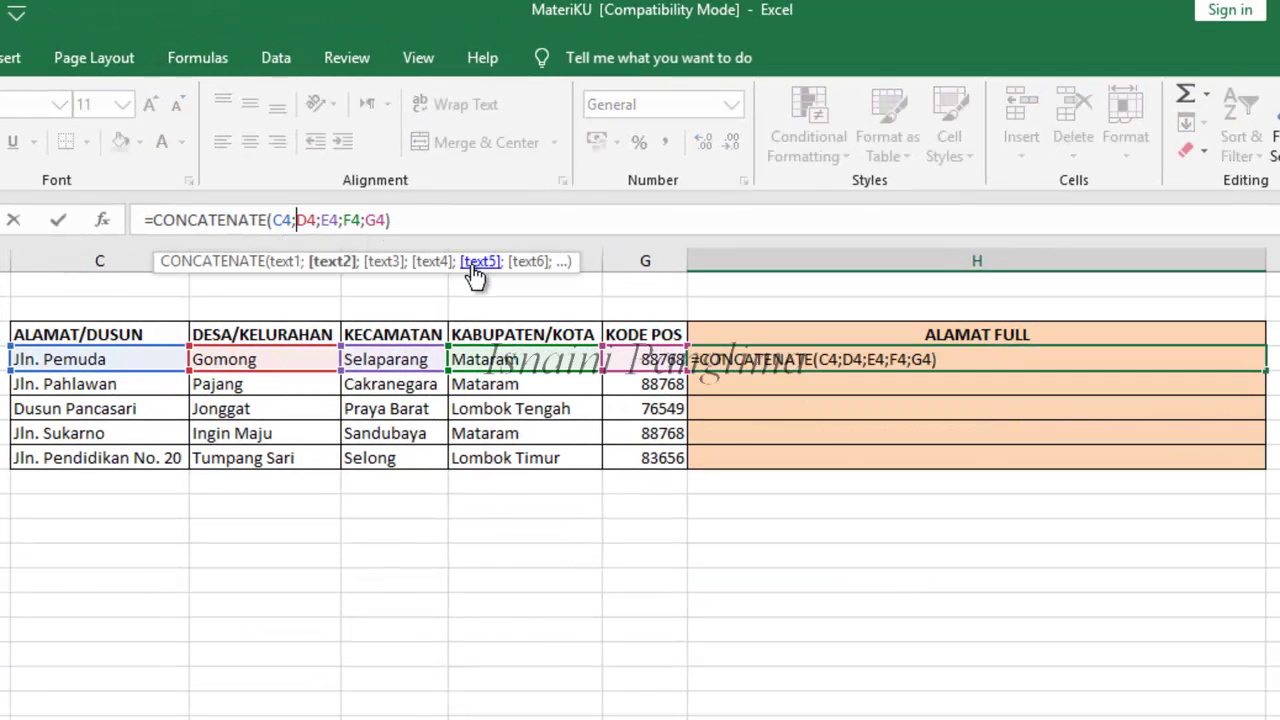
type("\" \";")
type("\" \";")
key("Right")
key("Right")
key("Right")
type("\" \";")
key("Right")
key("Right")
key("Right")
type("\" \";")
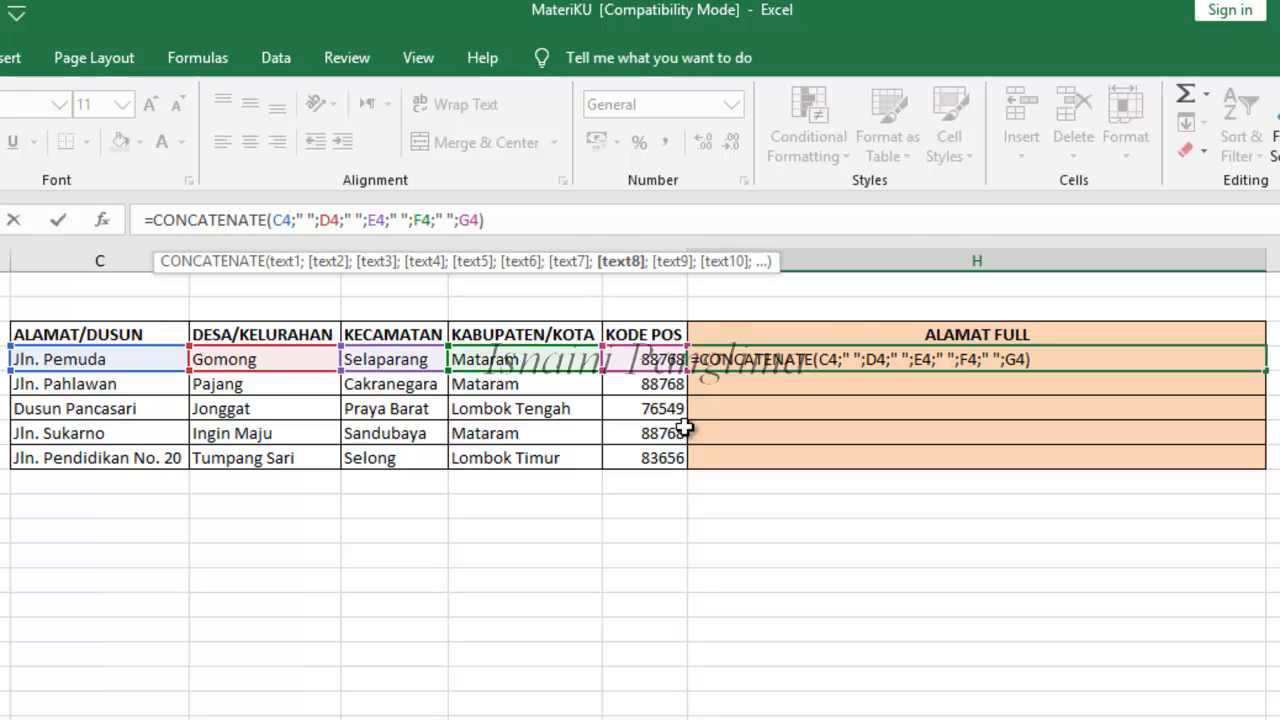
key("Return")
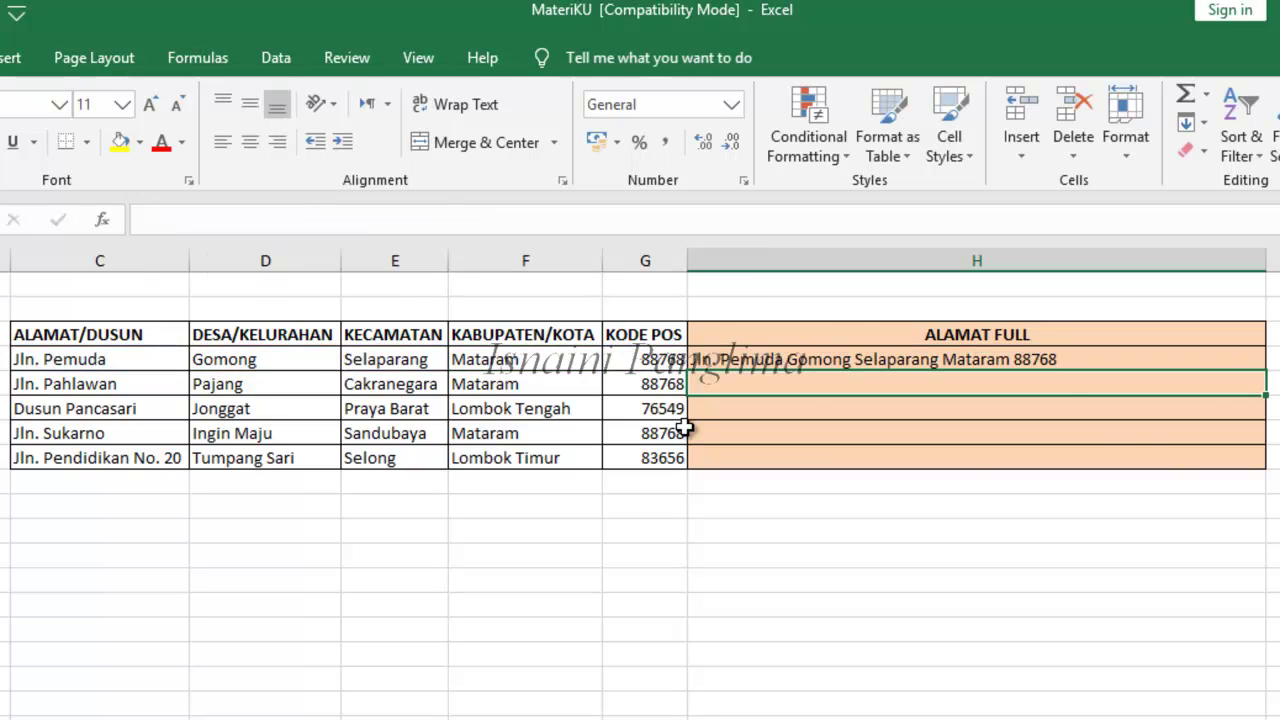
Copy the space-separated formula down to H8, then undo to clear the results
left_click(1058, 359)
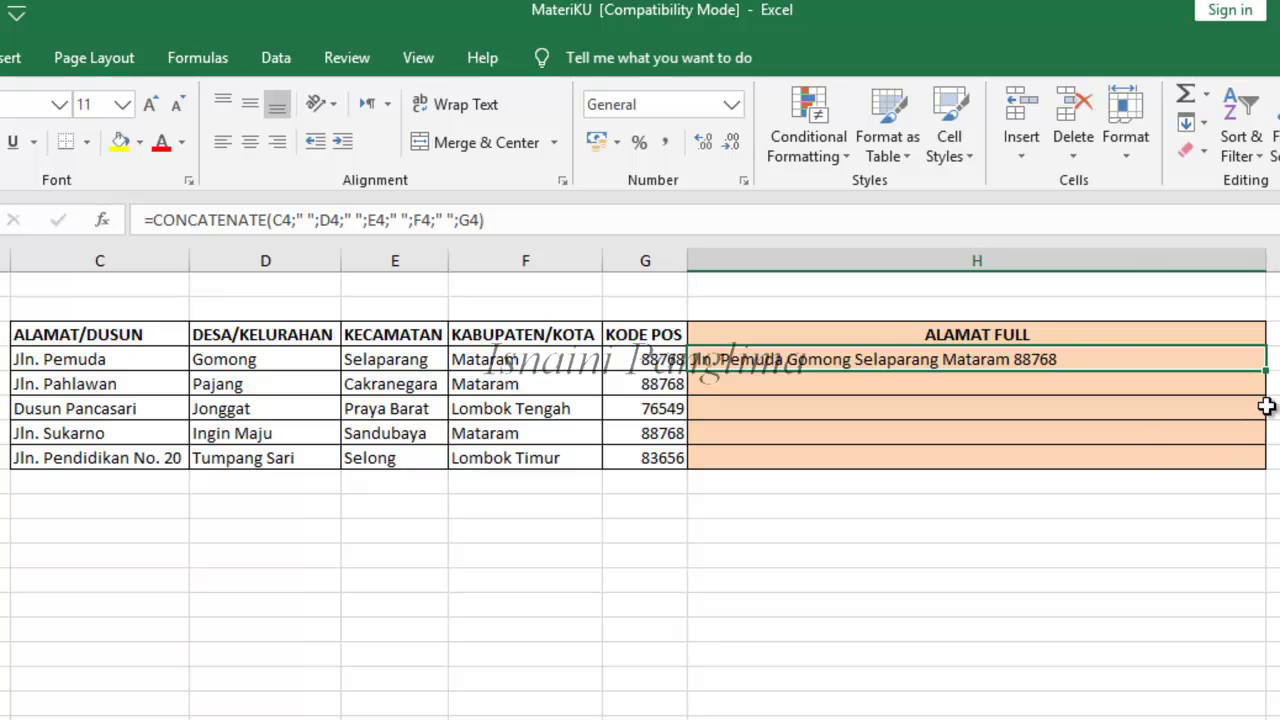
double_click(1265, 370)
left_click(838, 568)
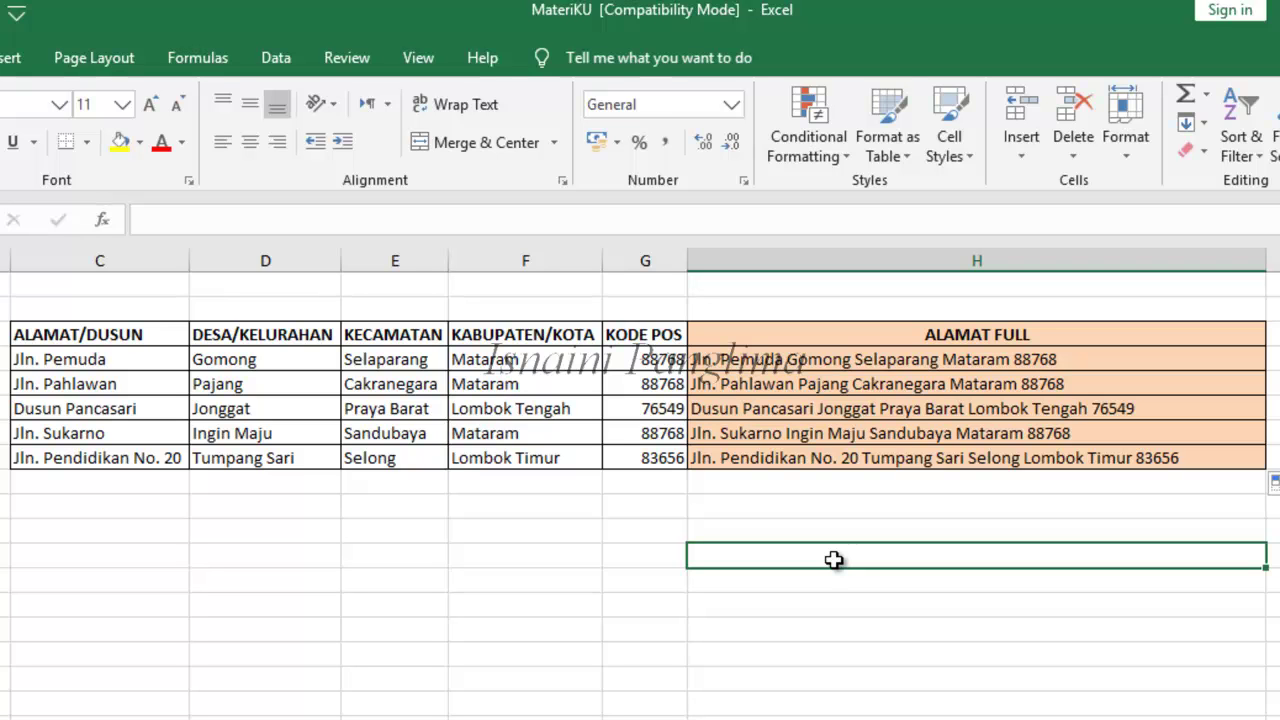
key("ctrl+z")
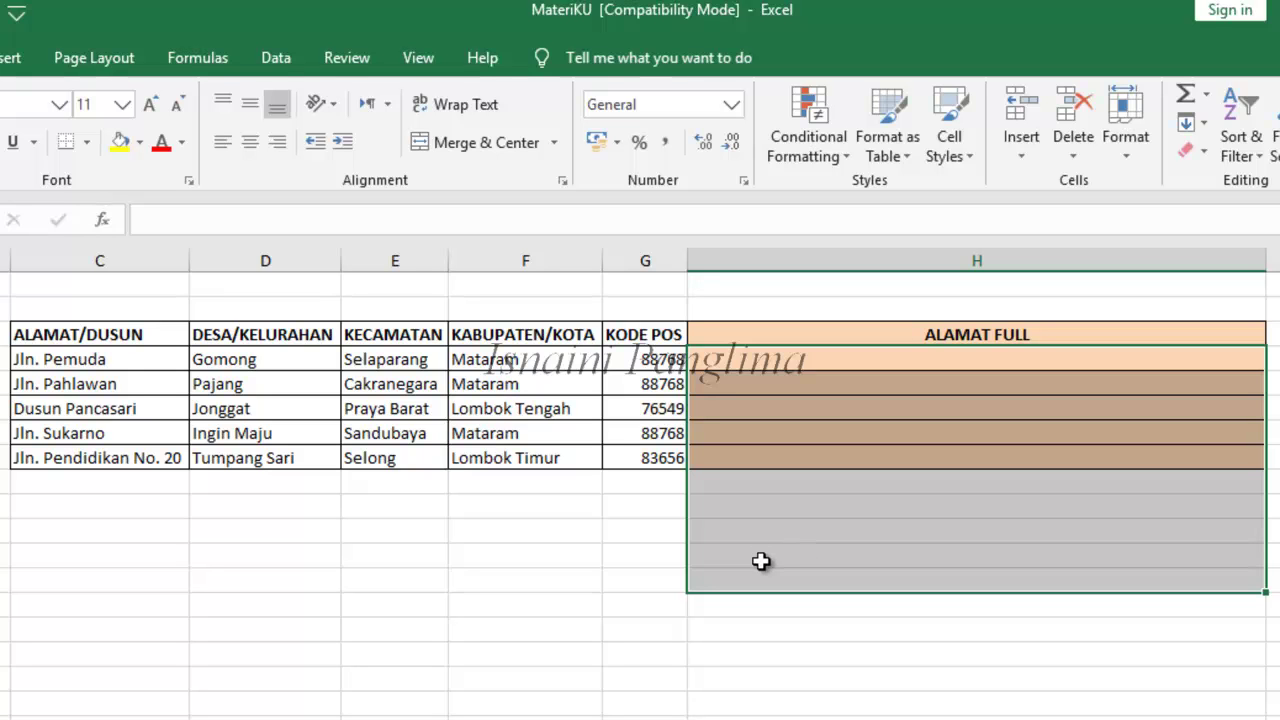
Type the first comma-separated full address into H4 and try Flash Fill with Ctrl+E
left_click(766, 525)
left_click(840, 362)
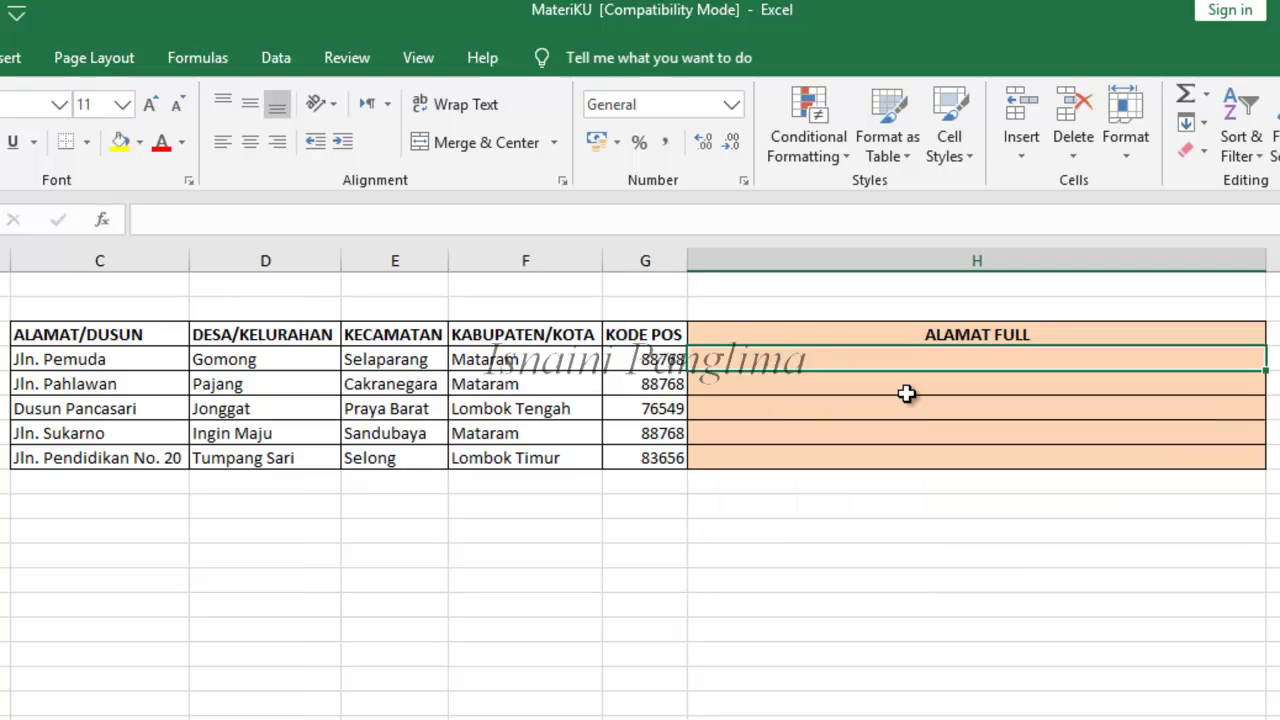
type("Jln. Pemuda")
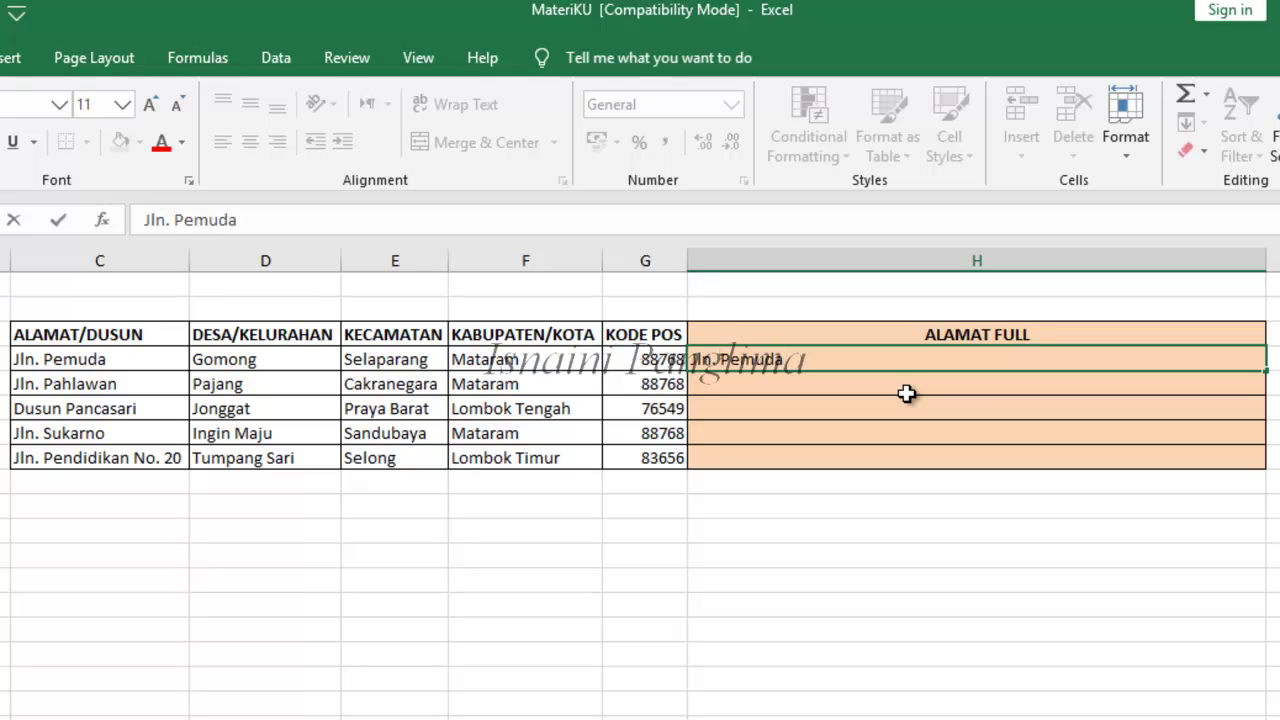
type(", G")
type("omong, Selaparang, matara")
key("BackSpace")
key("BackSpace")
key("BackSpace")
key("BackSpace")
key("BackSpace")
key("BackSpace")
type("Mataram, 88768")
key("Return")
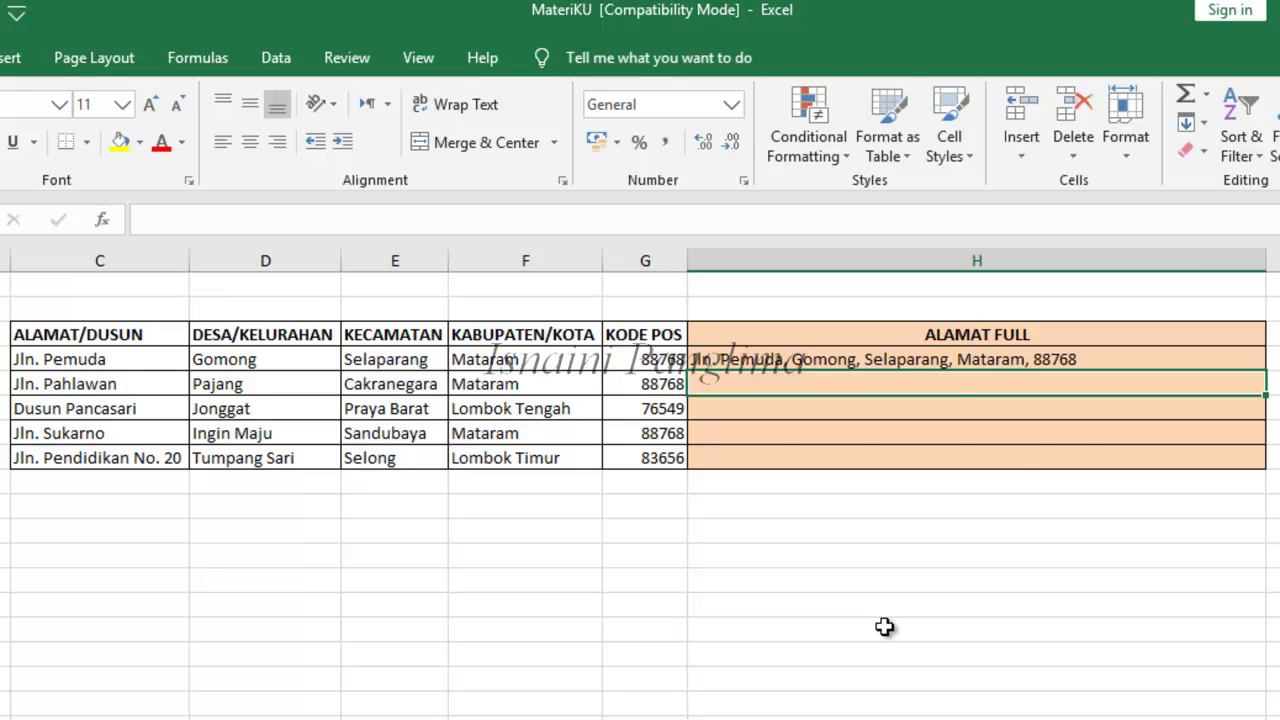
key("ctrl+e")
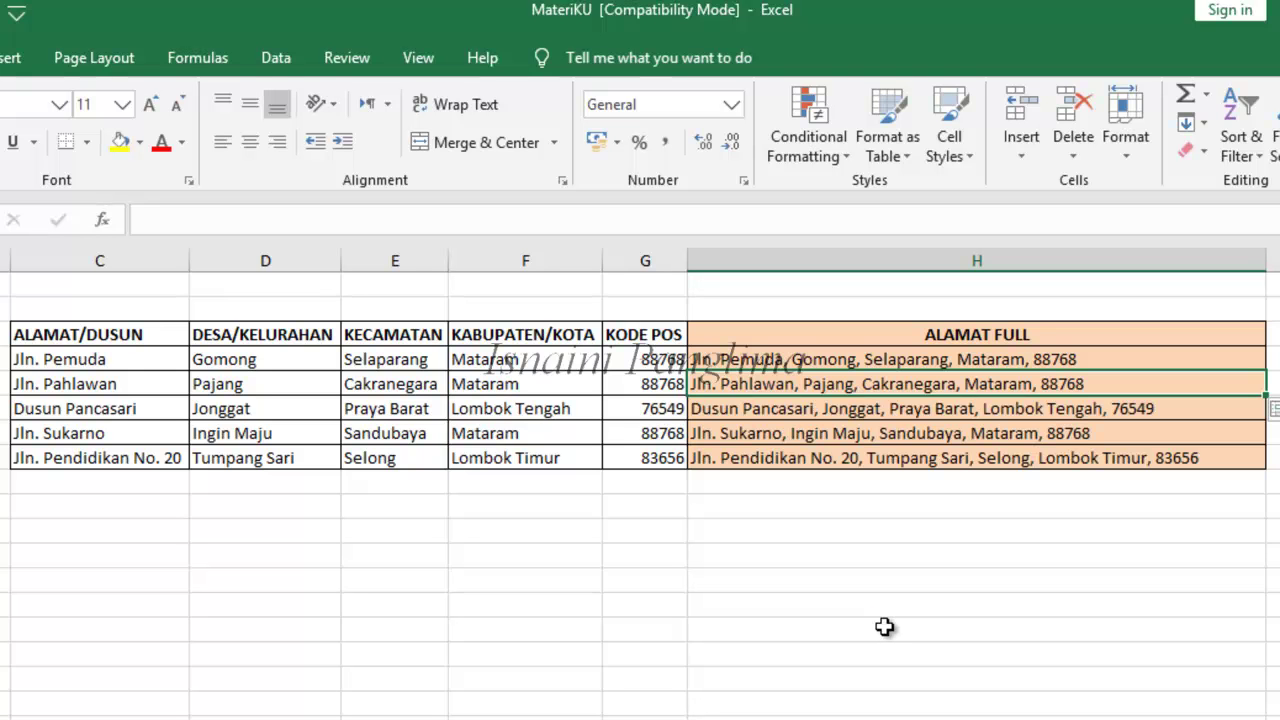
Step through each comma-separated address in column H, then extend the selection down from H4
key("Down")
key("Down")
key("Down")
key("Down")
key("Up")
key("Up")
key("Up")
key("Up")
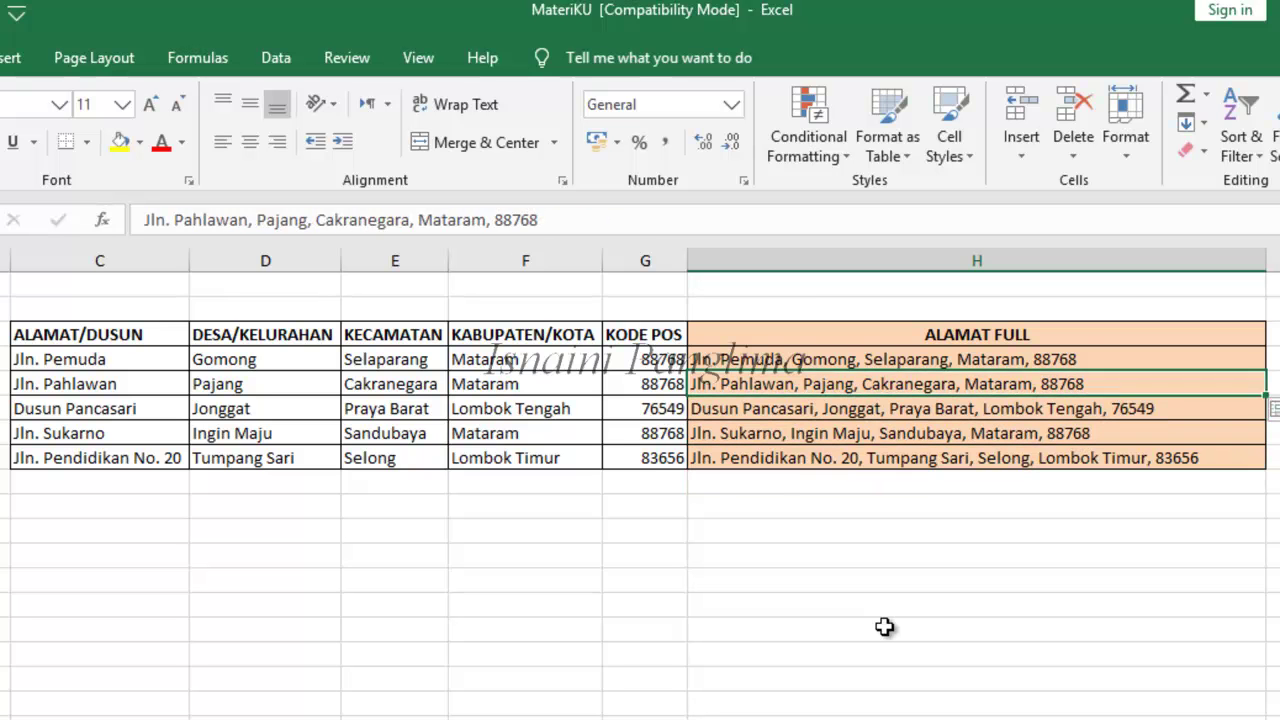
key("Up")
key("Up")
key("Down")
key("Down")
key("Up")
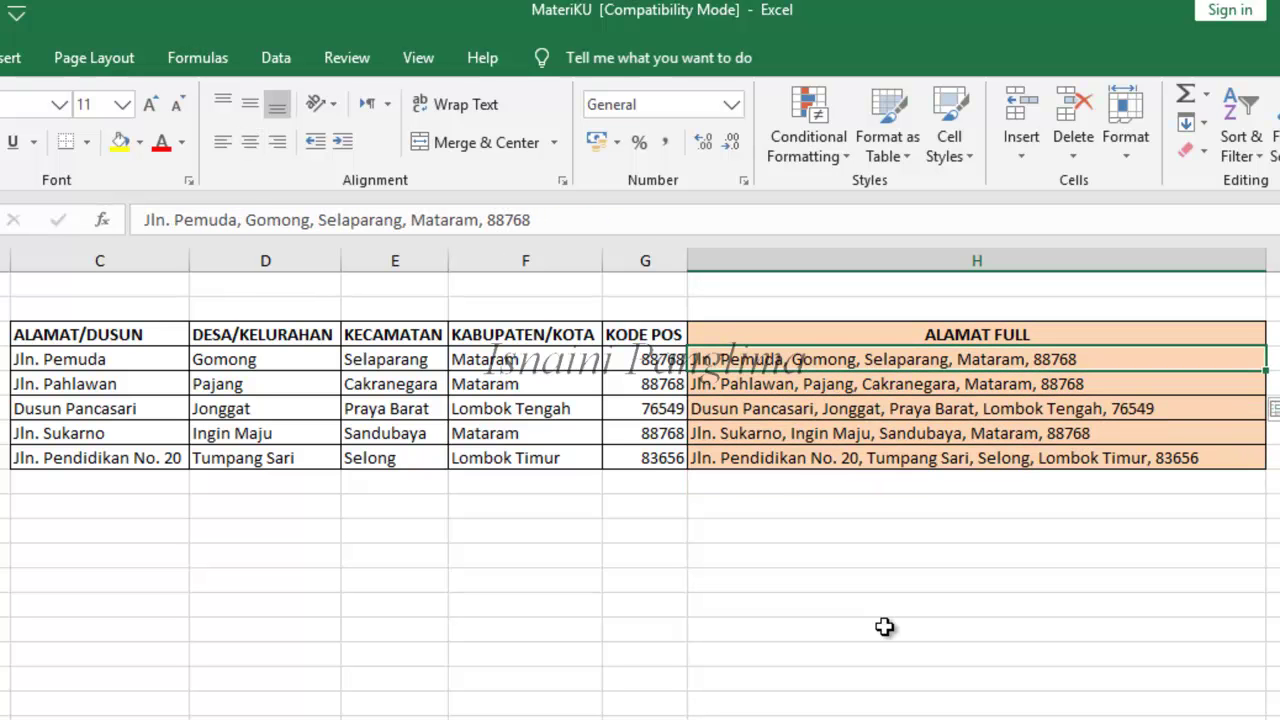
key("Down")
key("Down")
key("Down")
key("Down")
key("Down")
key("Up")
key("Up")
key("Up")
key("Up")
key("ctrl+z")
key("ctrl+z")
key("ctrl+z")
key("Up")
key("Down")
key("Down")
key("Down")
key("Down")
key("Down")
key("Down")
key("Up")
key("Up")
key("Up")
key("Up")
key("Up")
key("Up")
key("Down")
key("Down")
key("Down")
key("Down")
key("Down")
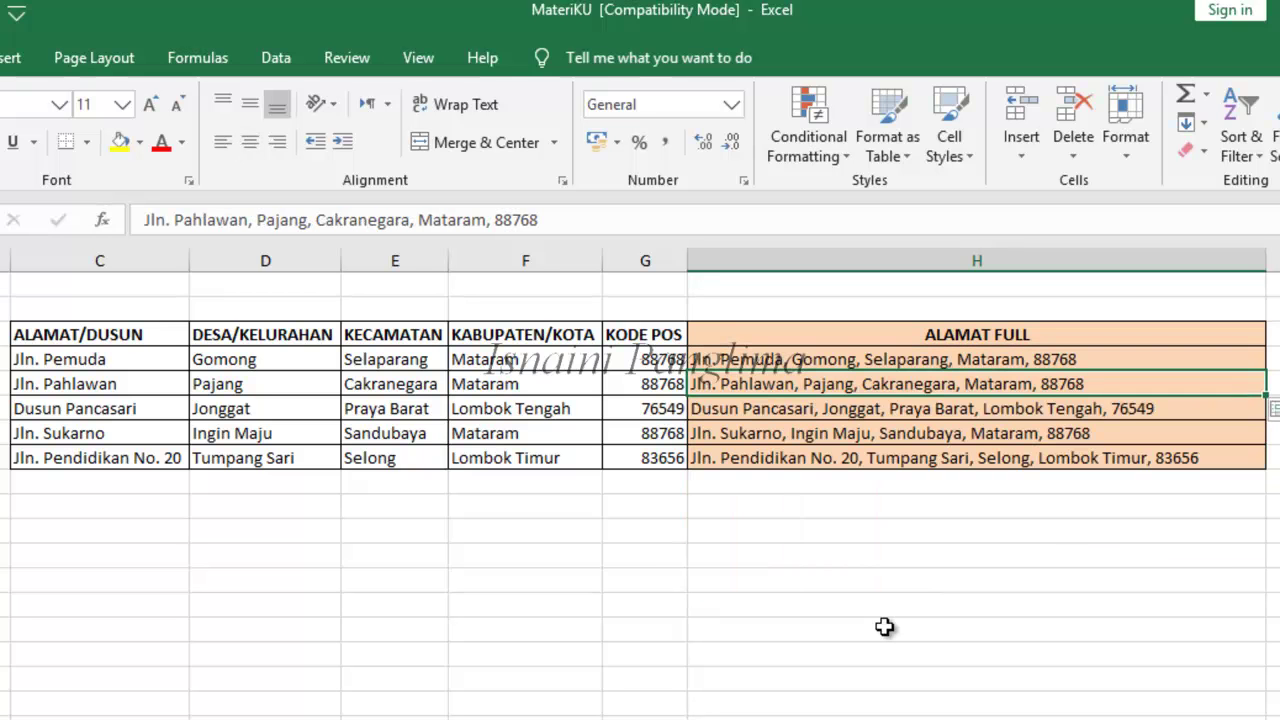
key("Down")
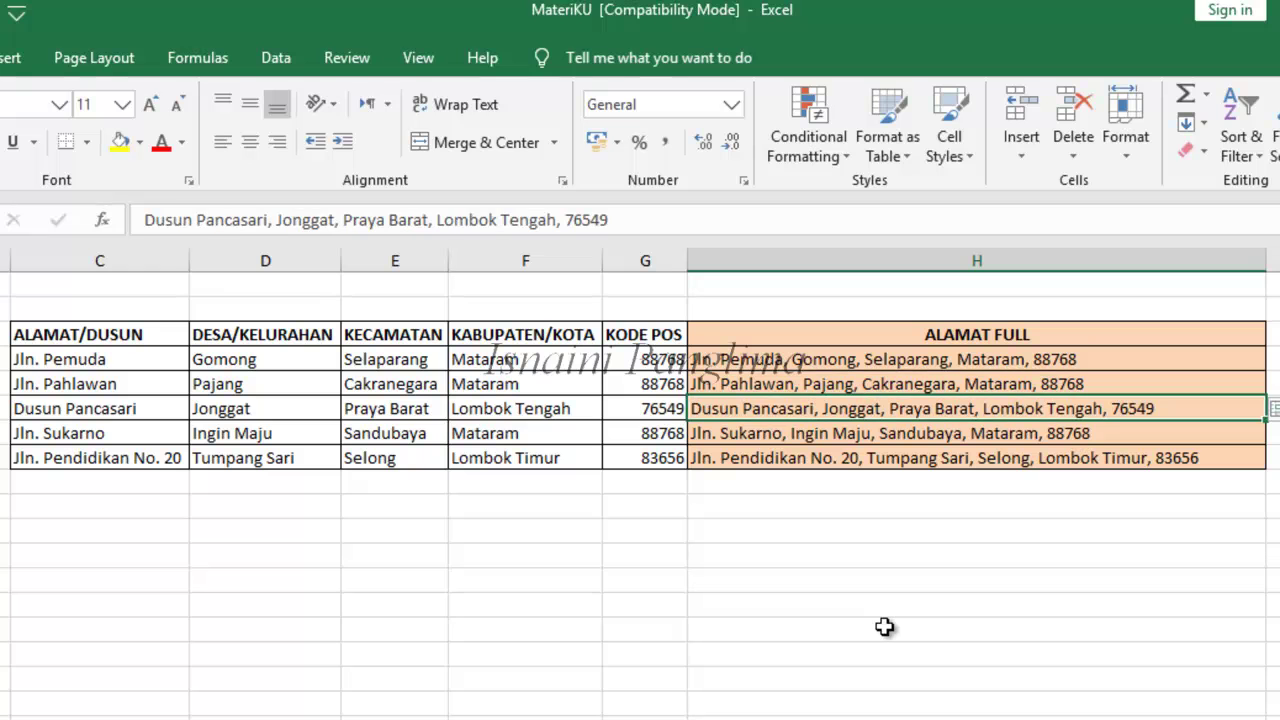
key("Up")
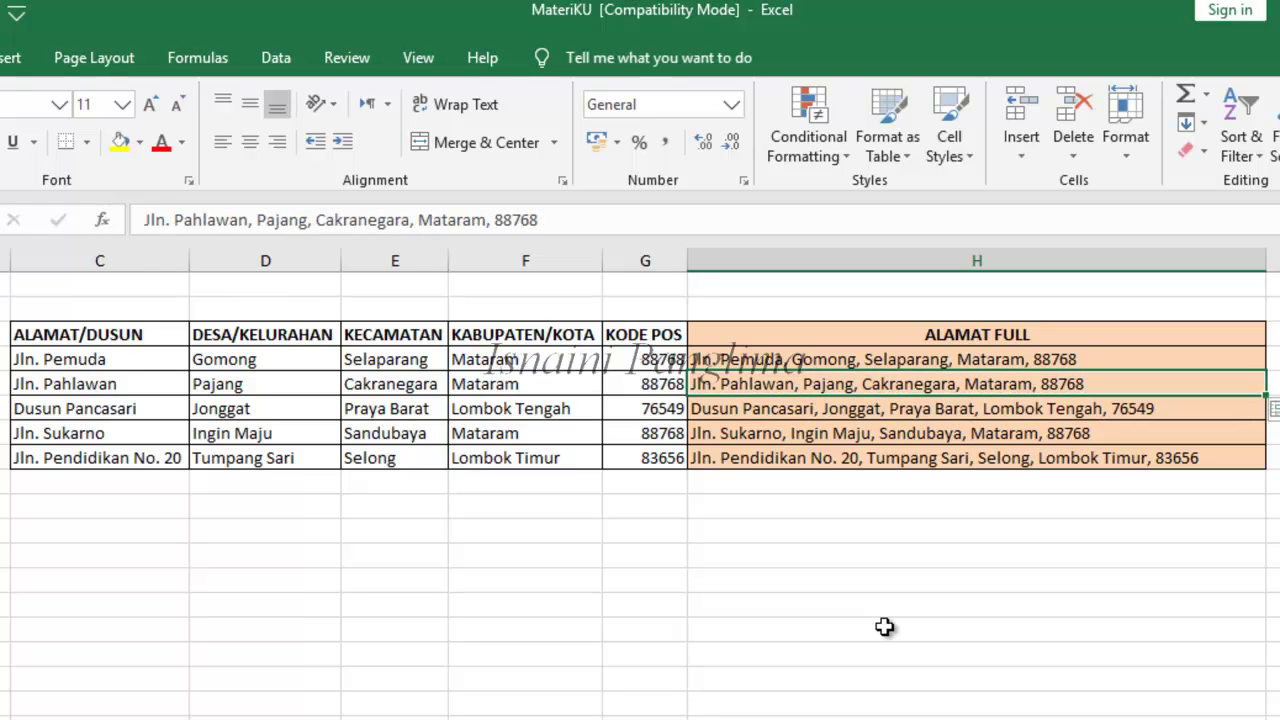
key("Up")
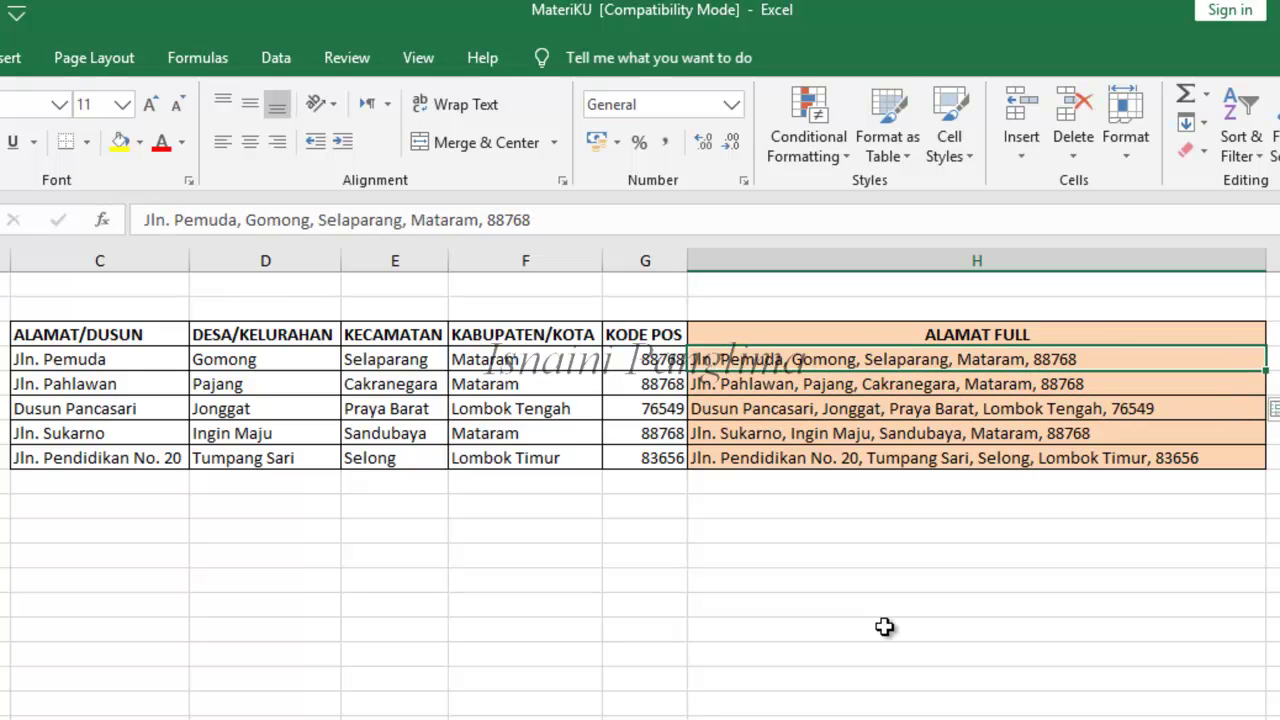
key("shift+Down")
key("shift+Down")
key("shift+Down")
key("shift+Down")
key("shift+Down")
Clear the old addresses, enter the uppercase first address in H4, and Flash Fill H5:H8 to match
key("Delete")
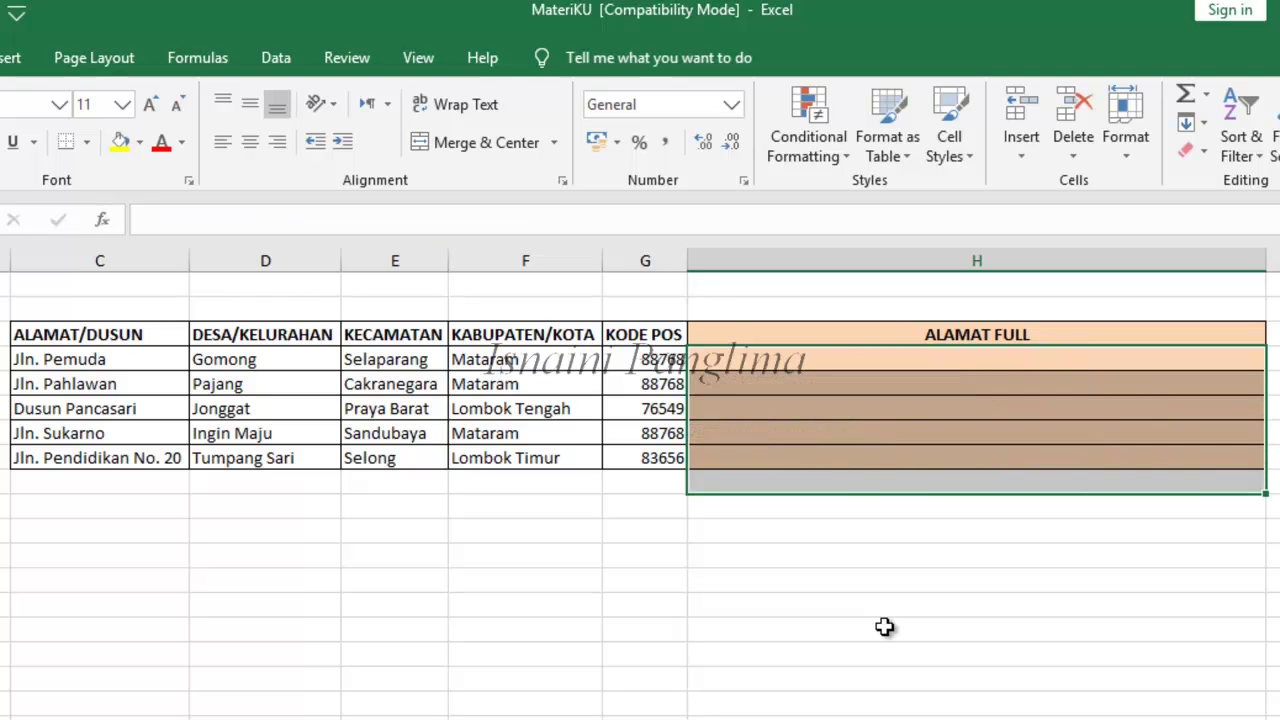
key("Up")
key("Down")
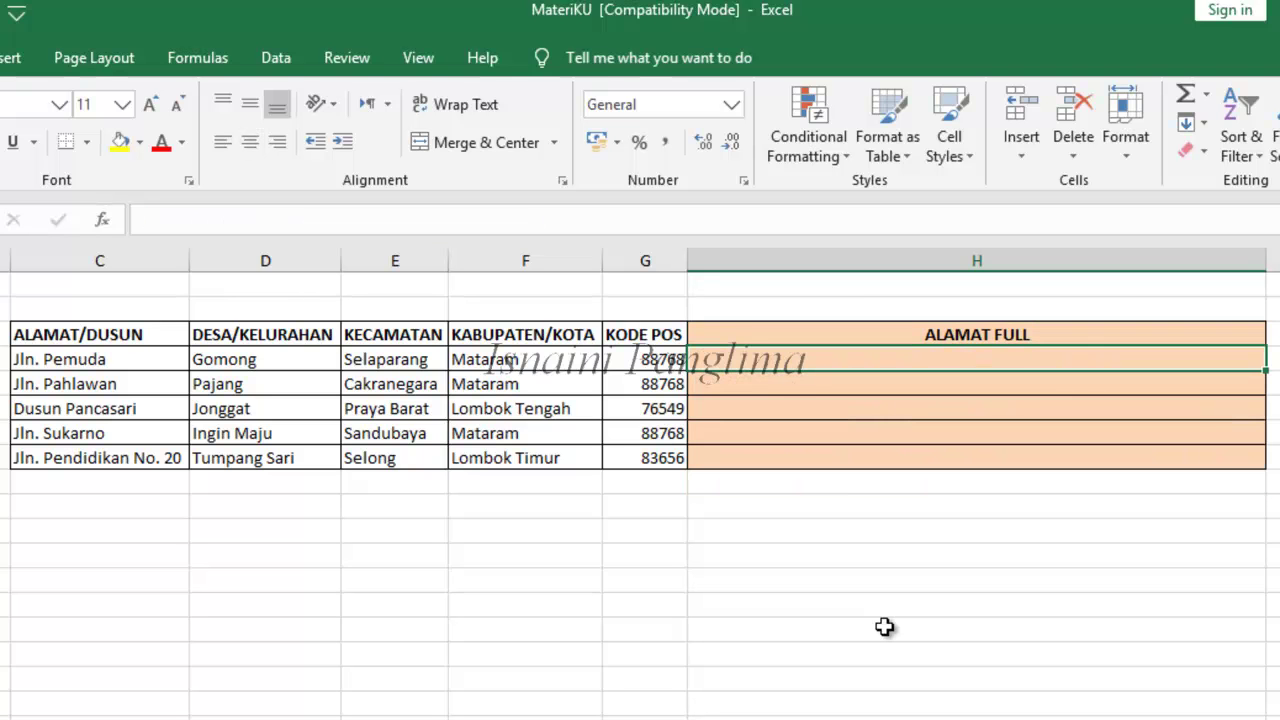
key("Return")
key("ctrl+e")
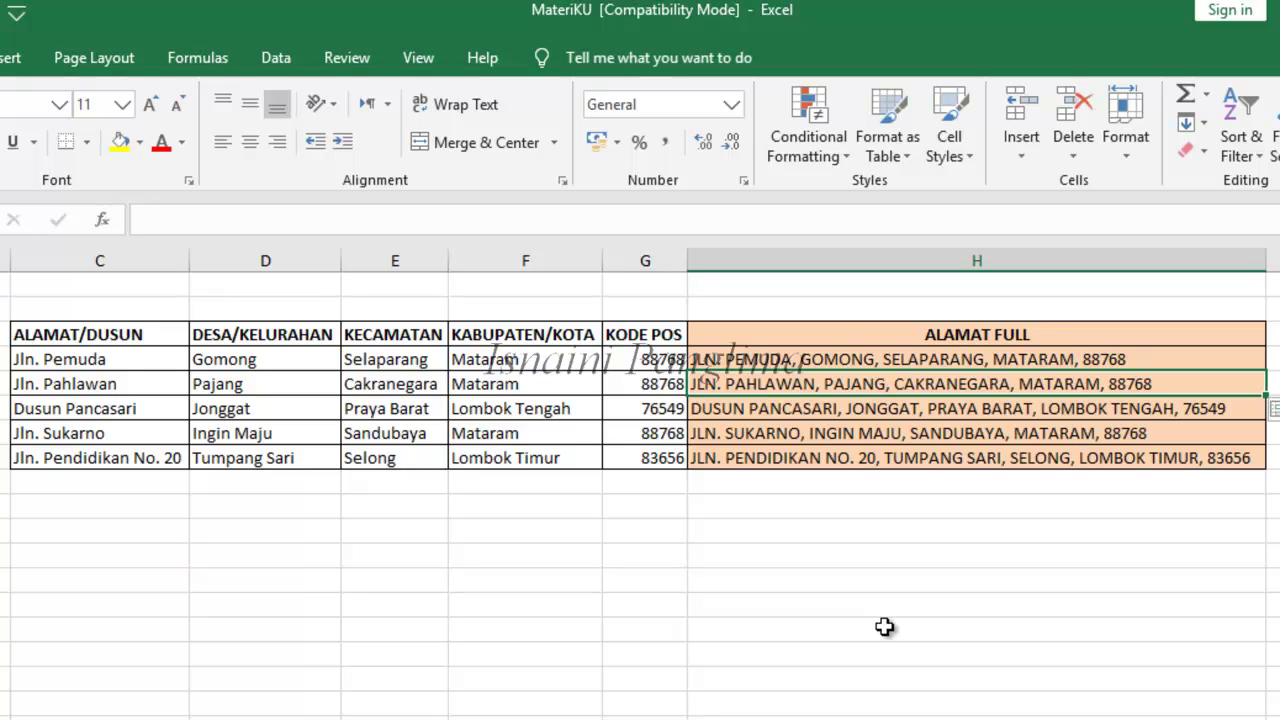